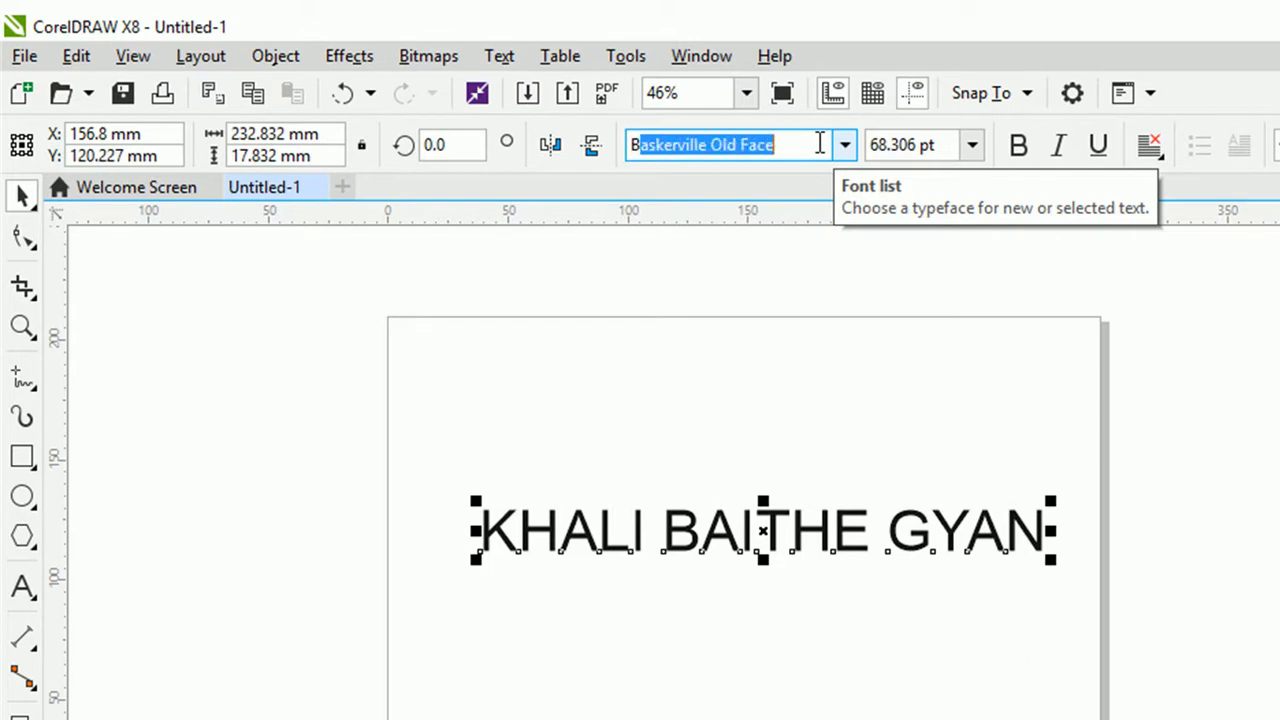
Set the font of the KHALI BAITHE GYAN text to Bell MT
{"action": "type", "text": "ell MT"}
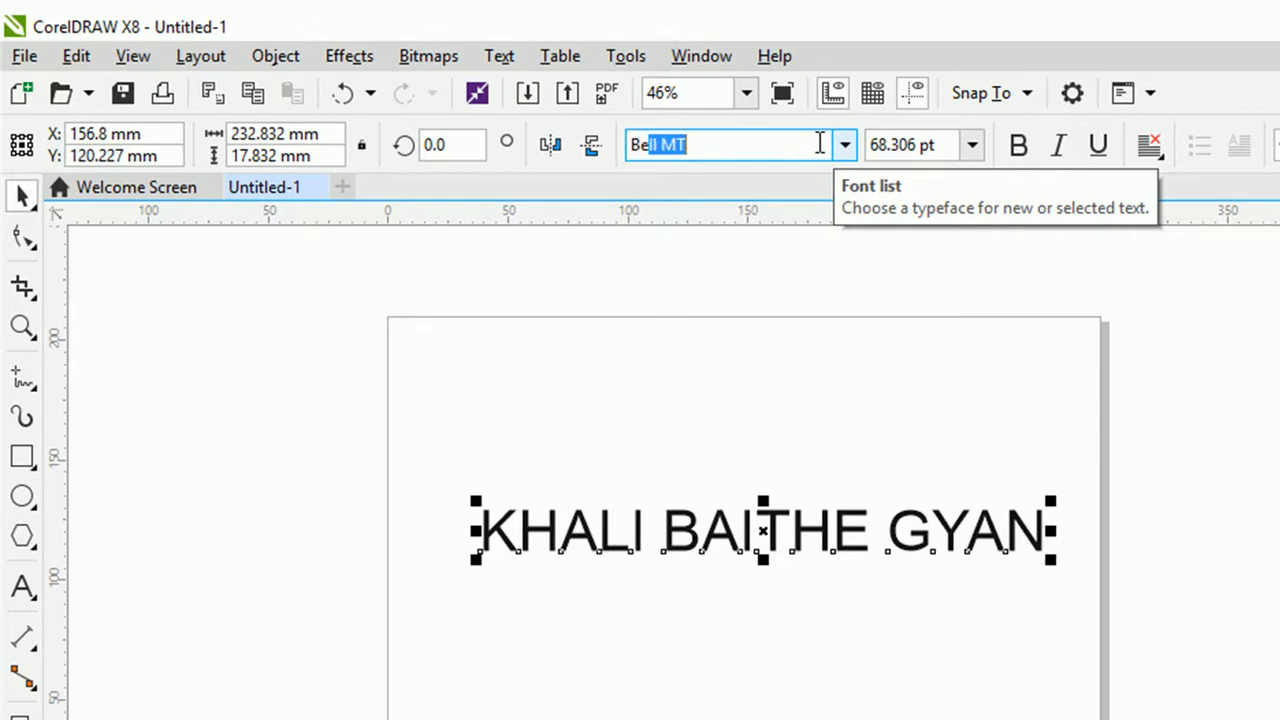
{"action": "key", "text": "Return"}
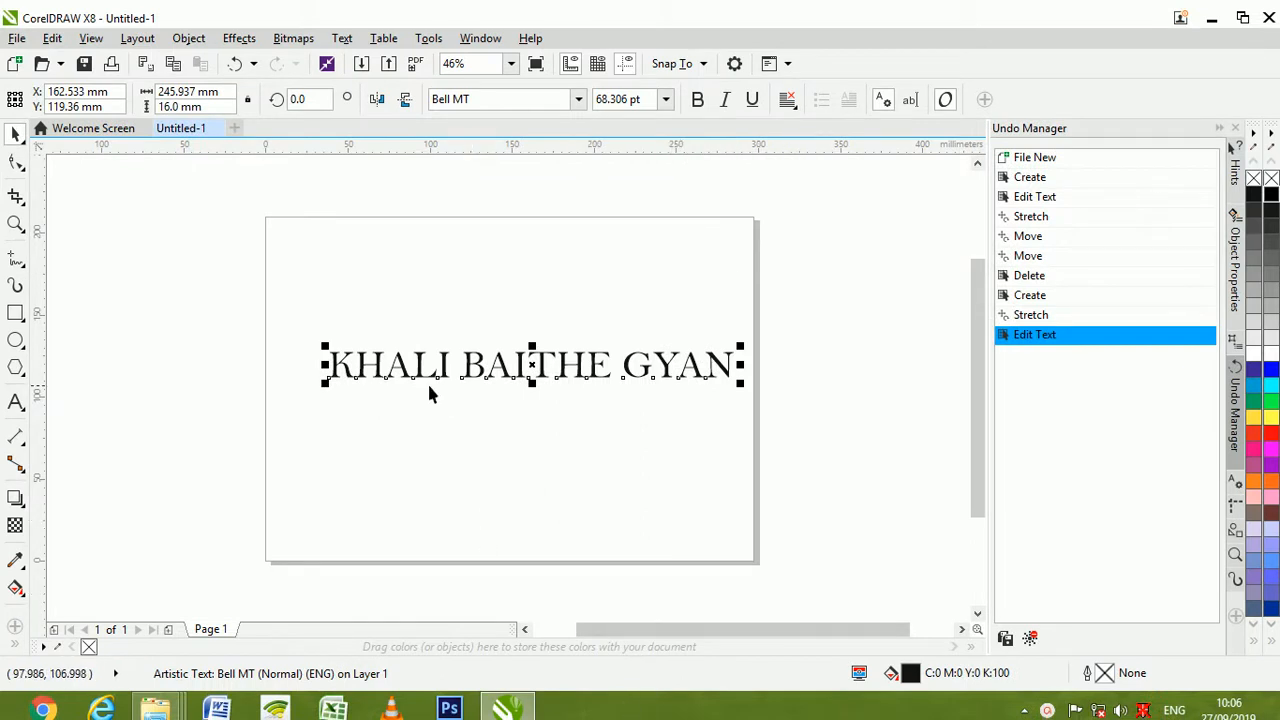
Enlarge the text proportionally to about 328 mm wide and convert it to curves
{"action": "left_click_drag", "start_coordinate": [324, 382], "coordinate": [191, 433]}
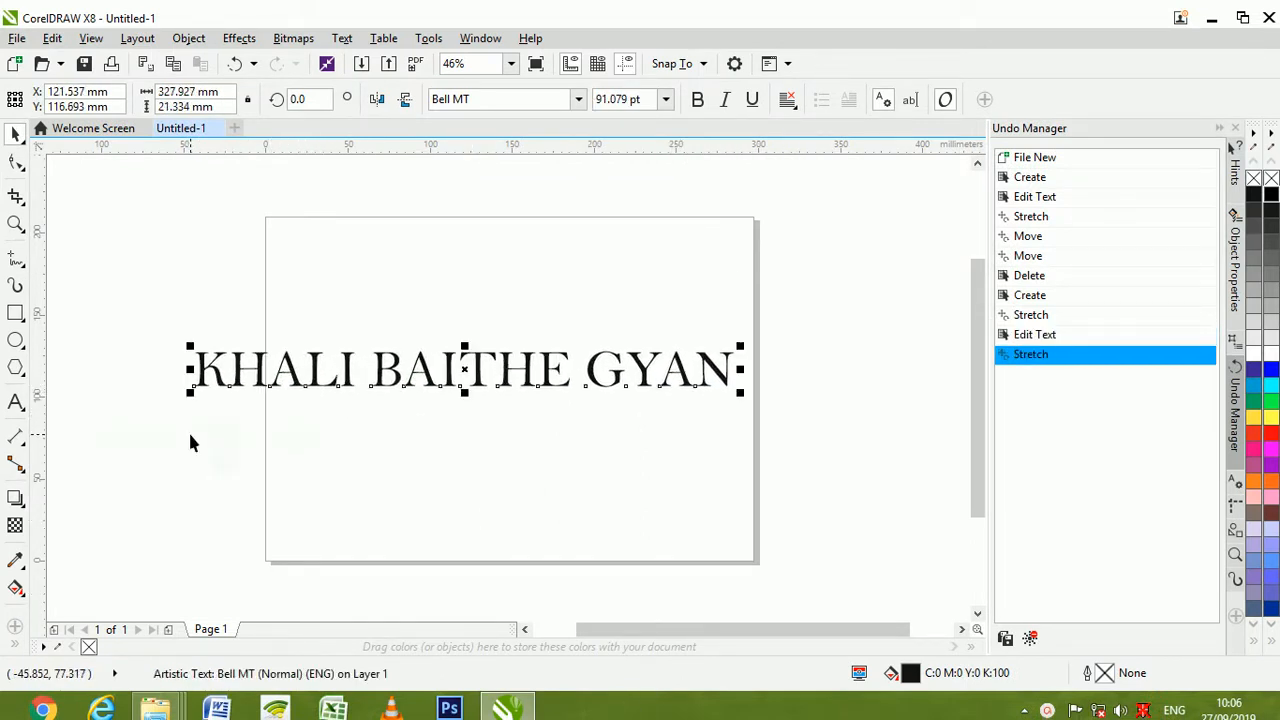
{"action": "key", "text": "F4"}
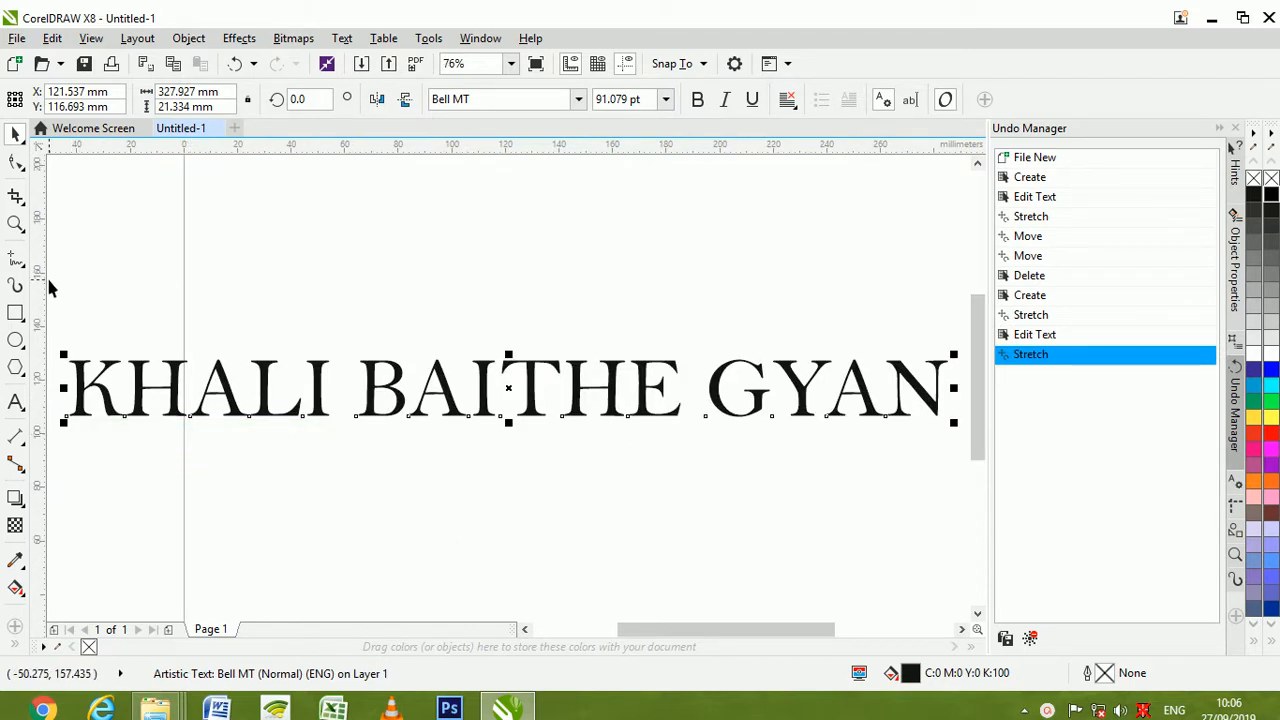
{"action": "key", "text": "ctrl+q"}
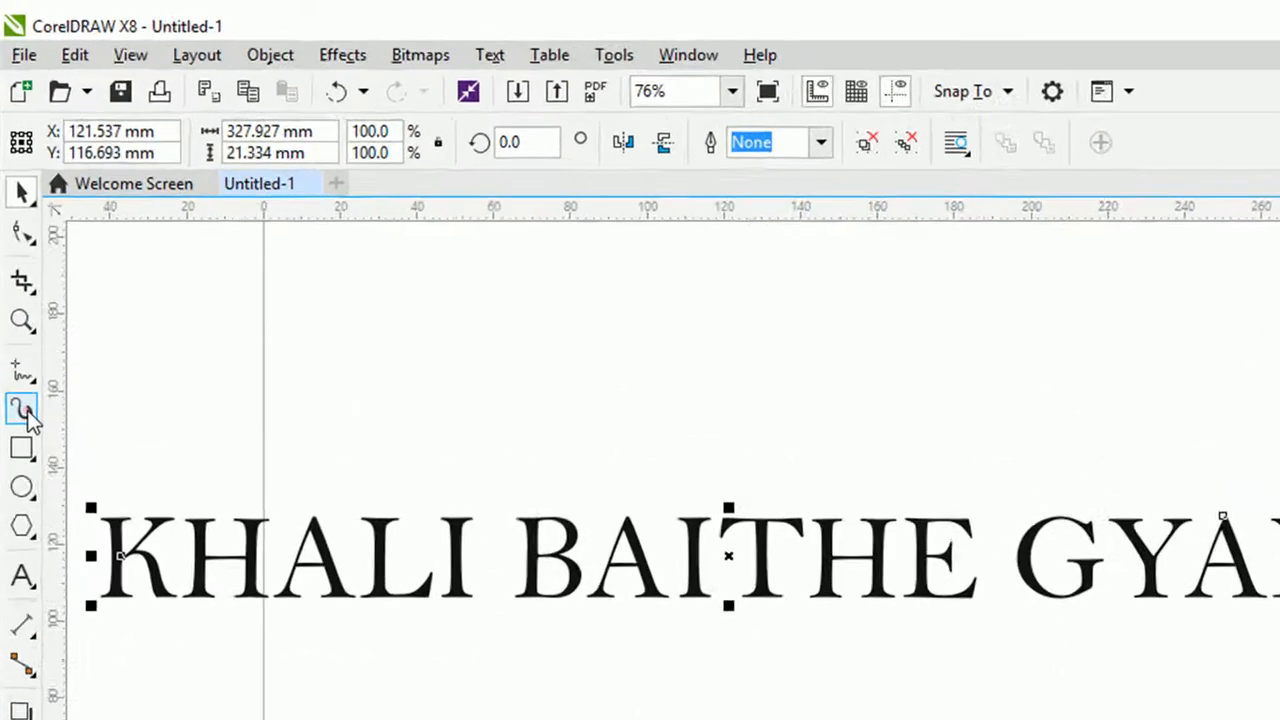
Activate the Artistic Media tool, switch it to Preset mode and check the preset stroke list
{"action": "left_click", "coordinate": [24, 411]}
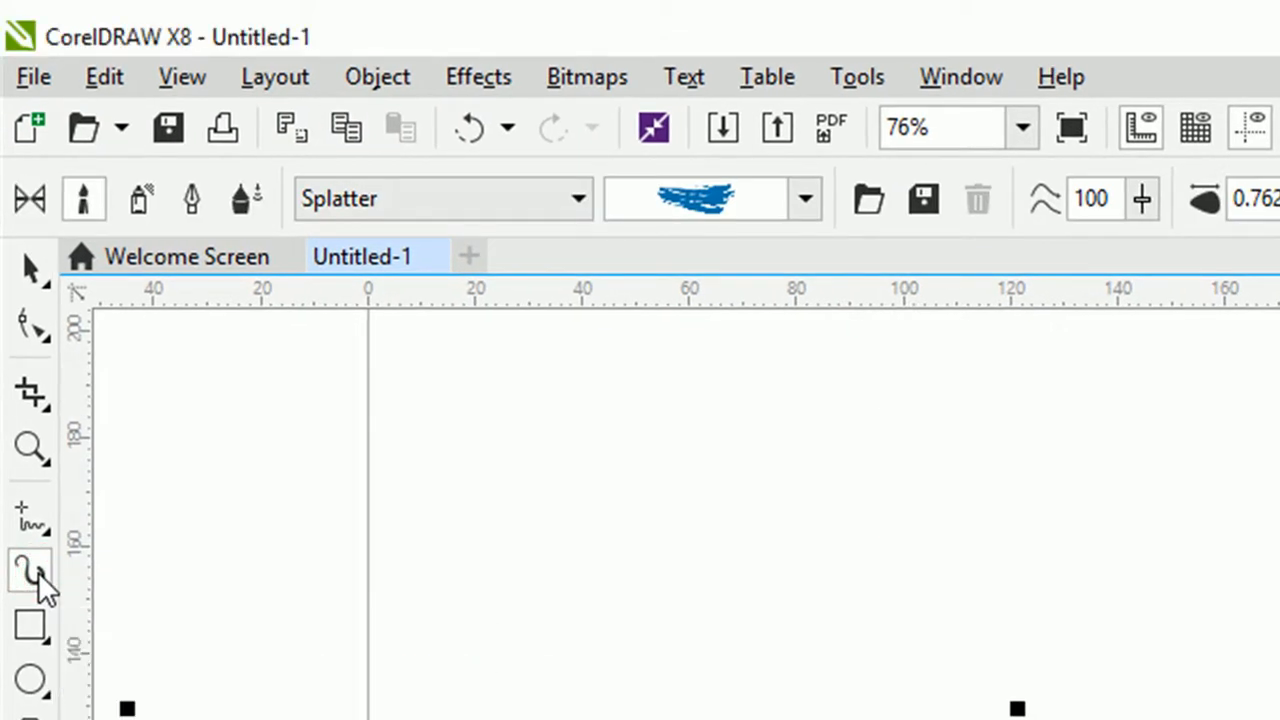
{"action": "left_click", "coordinate": [30, 200]}
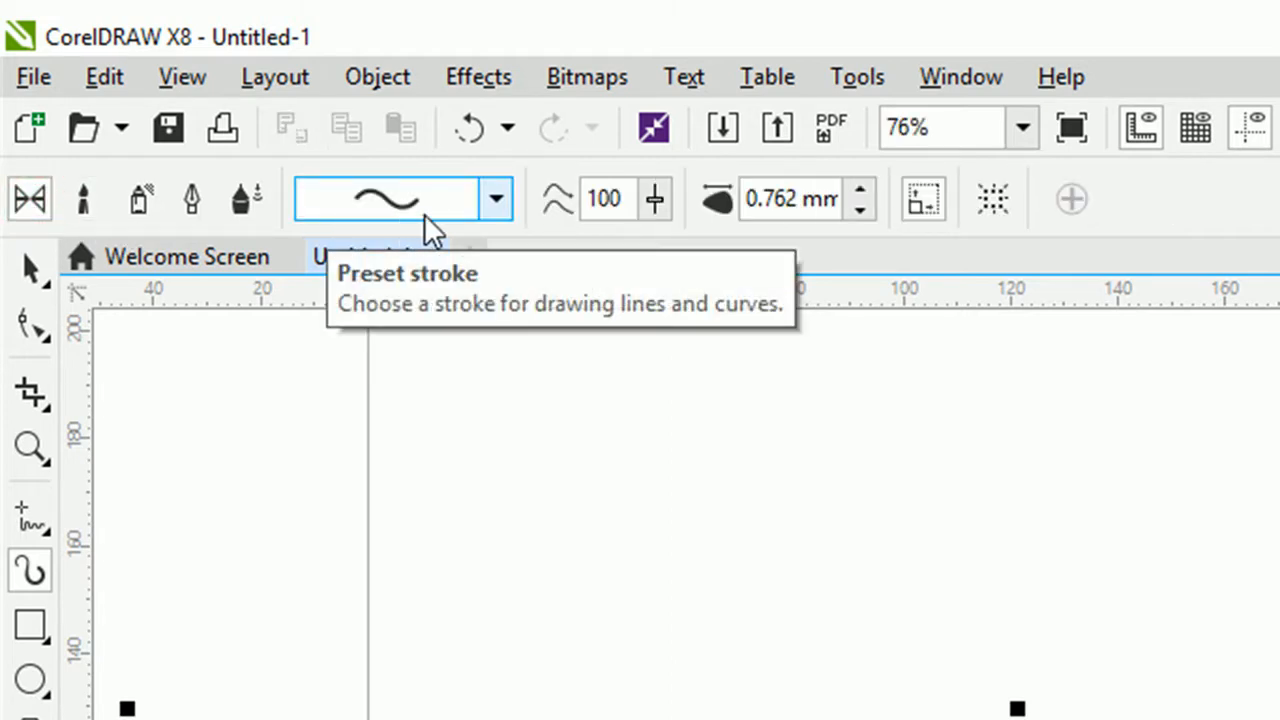
{"action": "left_click", "coordinate": [497, 200]}
{"action": "left_click", "coordinate": [497, 200]}
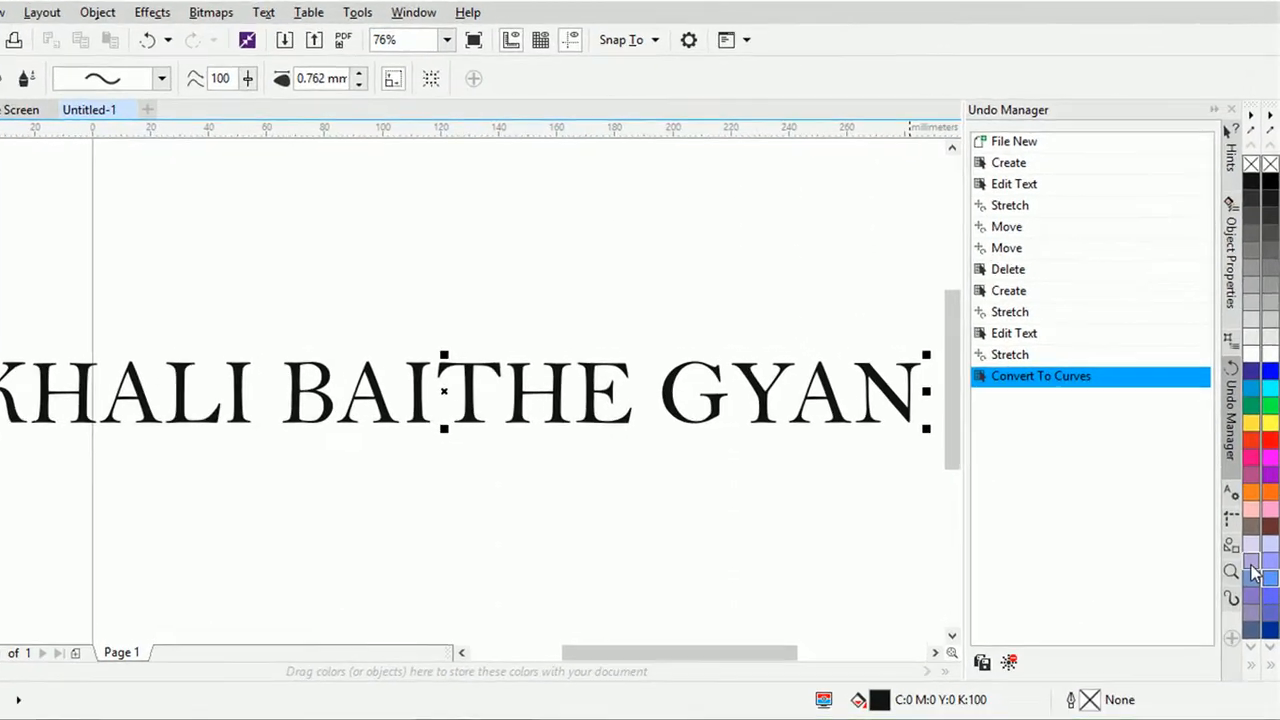
Show the Artistic Media docker and try two of the default preset strokes
{"action": "left_click", "coordinate": [1232, 598]}
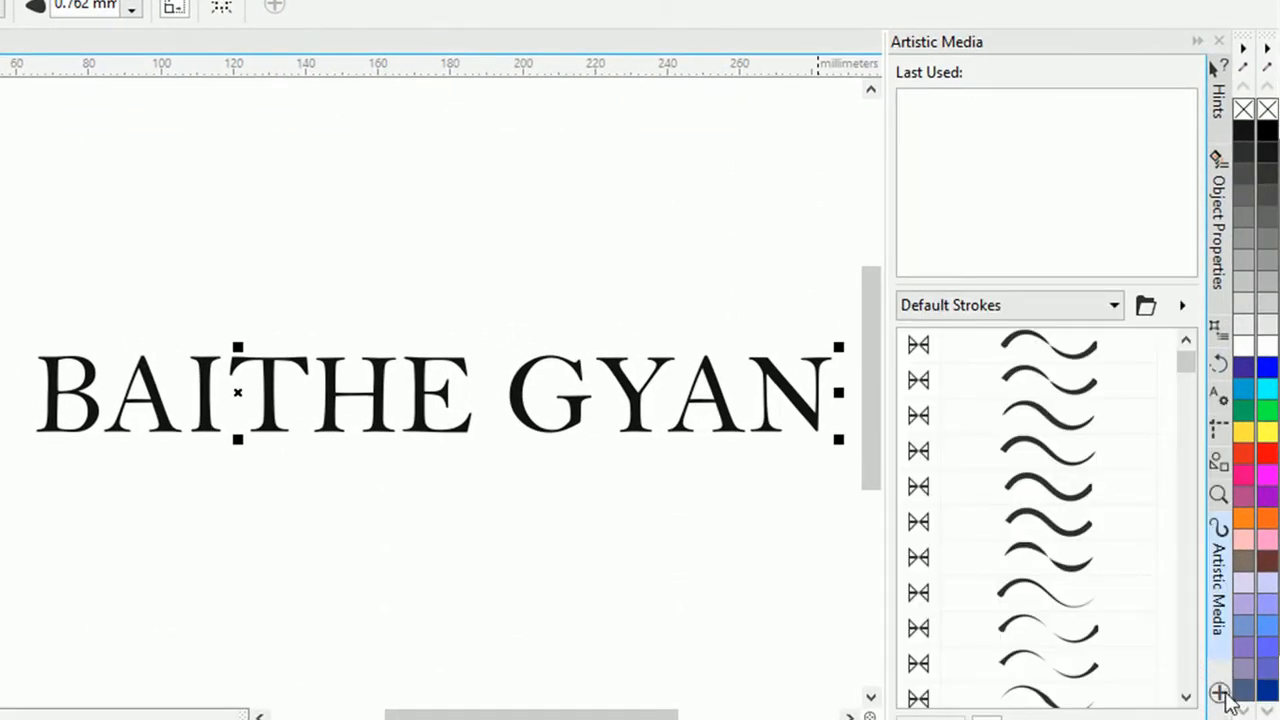
{"action": "left_click", "coordinate": [1221, 694]}
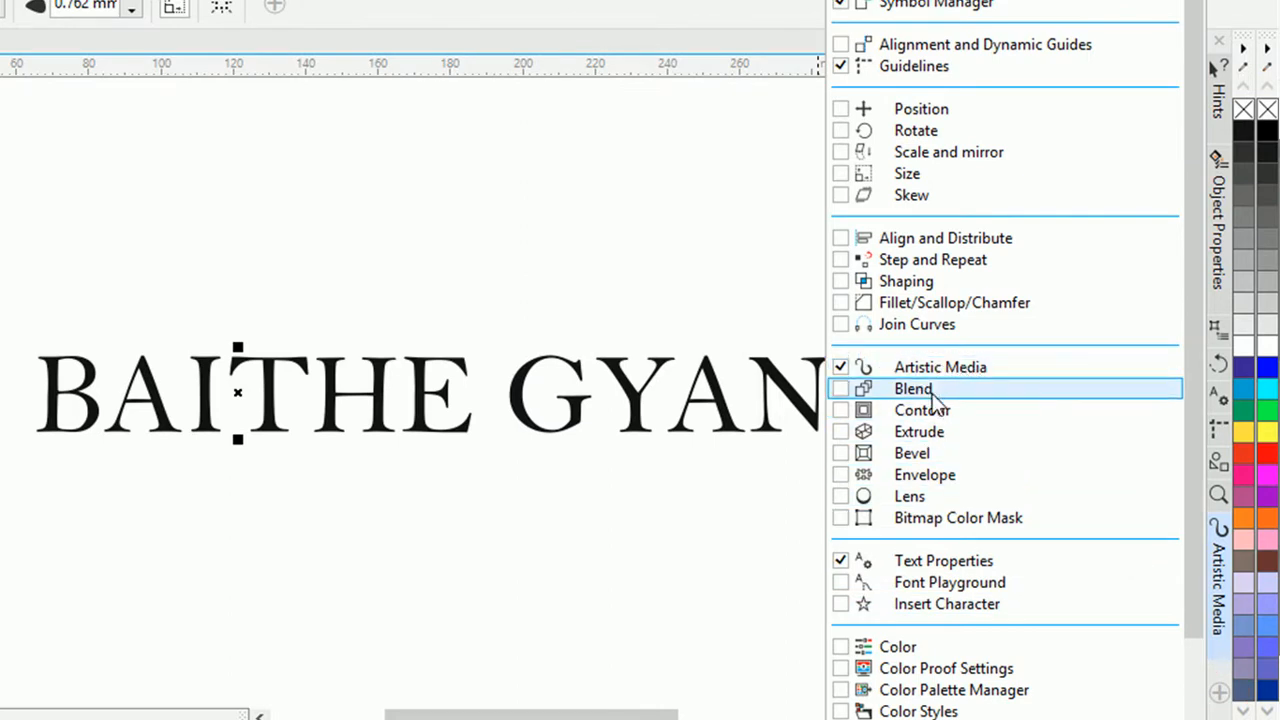
{"action": "left_click", "coordinate": [764, 526]}
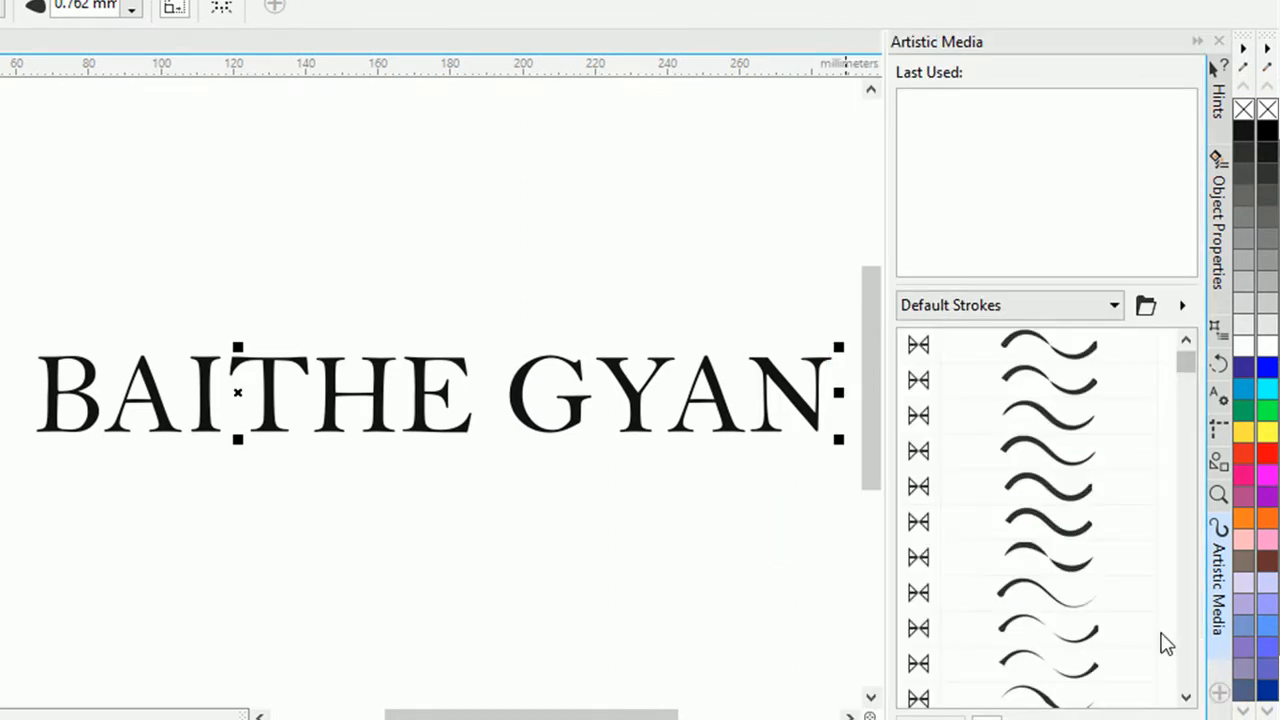
{"action": "left_click", "coordinate": [1064, 496]}
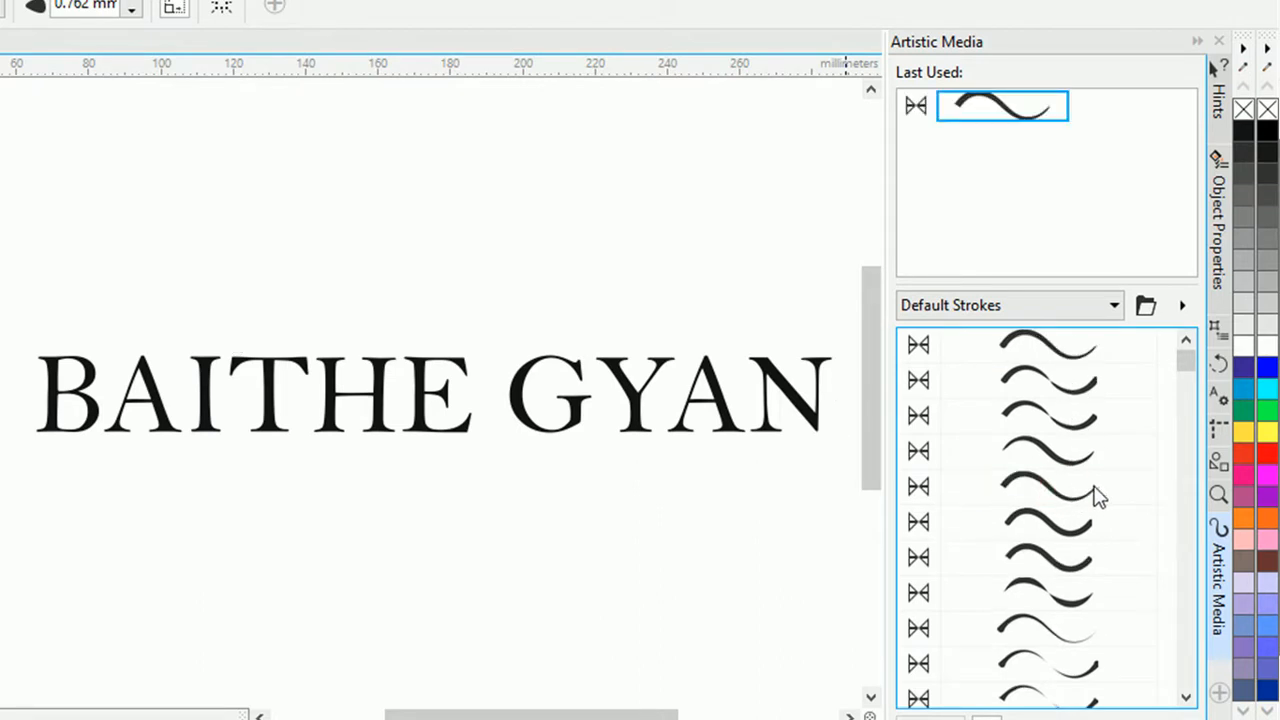
{"action": "left_click", "coordinate": [1075, 588]}
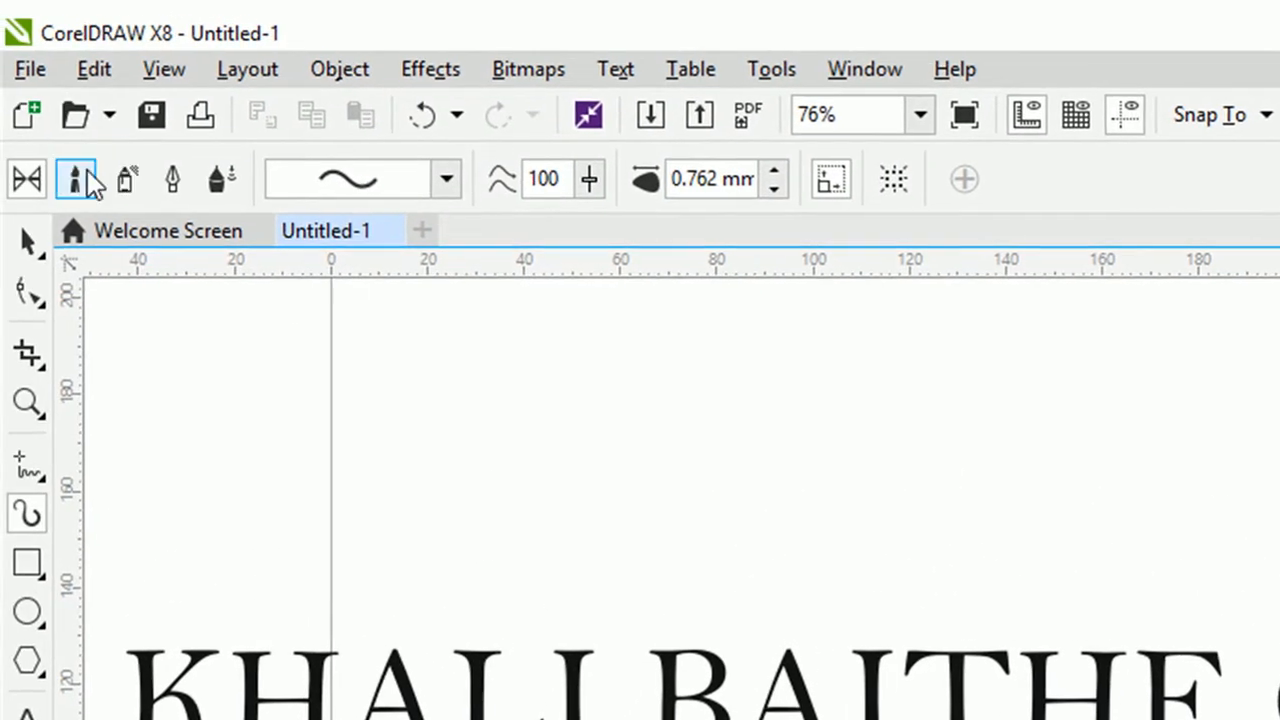
Switch Artistic Media to Brush mode, choose the dark blue splatter stroke from Default Strokes and select the text curves
{"action": "left_click", "coordinate": [75, 174]}
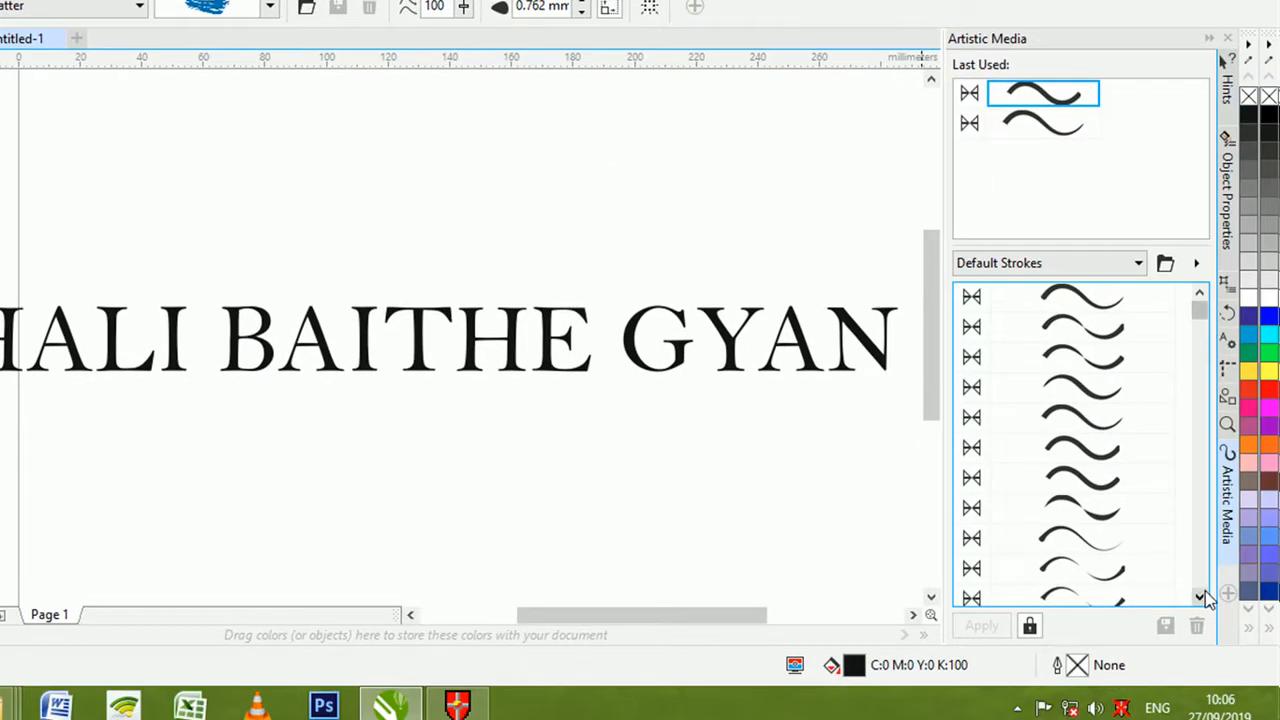
{"action": "left_click", "coordinate": [1200, 597]}
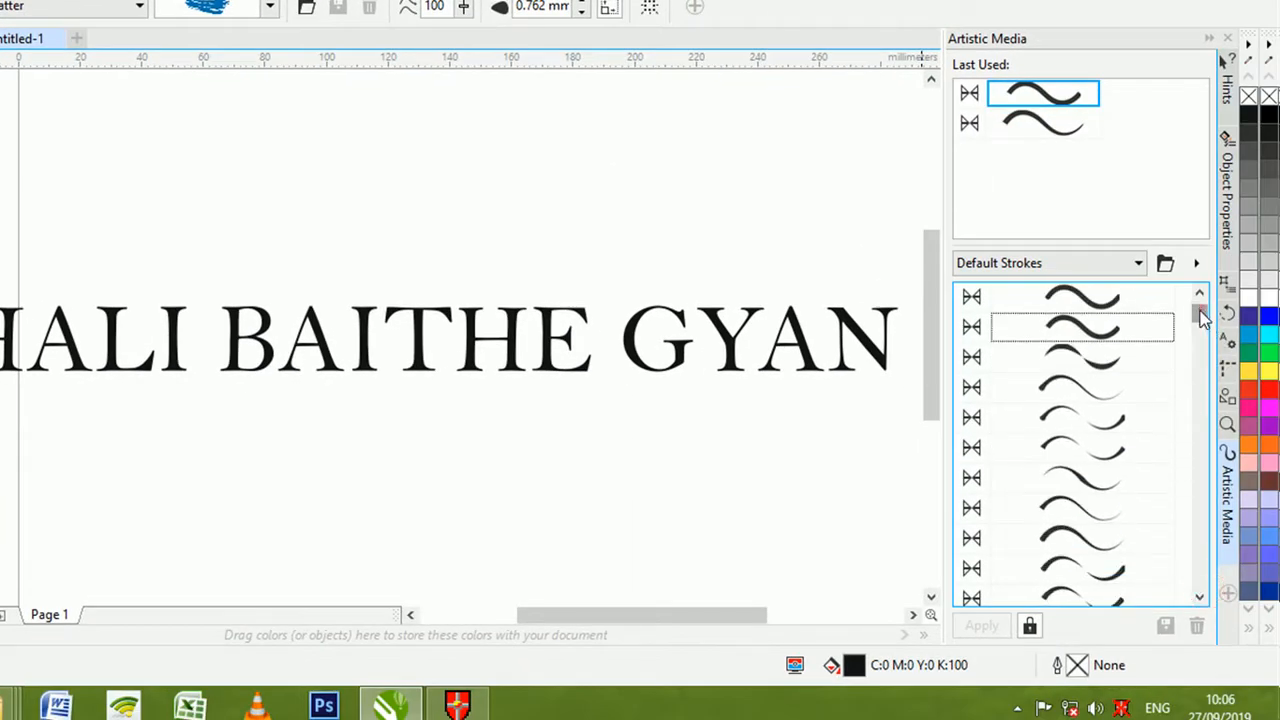
{"action": "mouse_move", "coordinate": [1203, 318]}
{"action": "left_mouse_down"}
{"action": "mouse_move", "coordinate": [1207, 442]}
{"action": "mouse_move", "coordinate": [1205, 431]}
{"action": "left_mouse_up"}
{"action": "left_click", "coordinate": [1200, 597]}
{"action": "left_click", "coordinate": [1200, 597]}
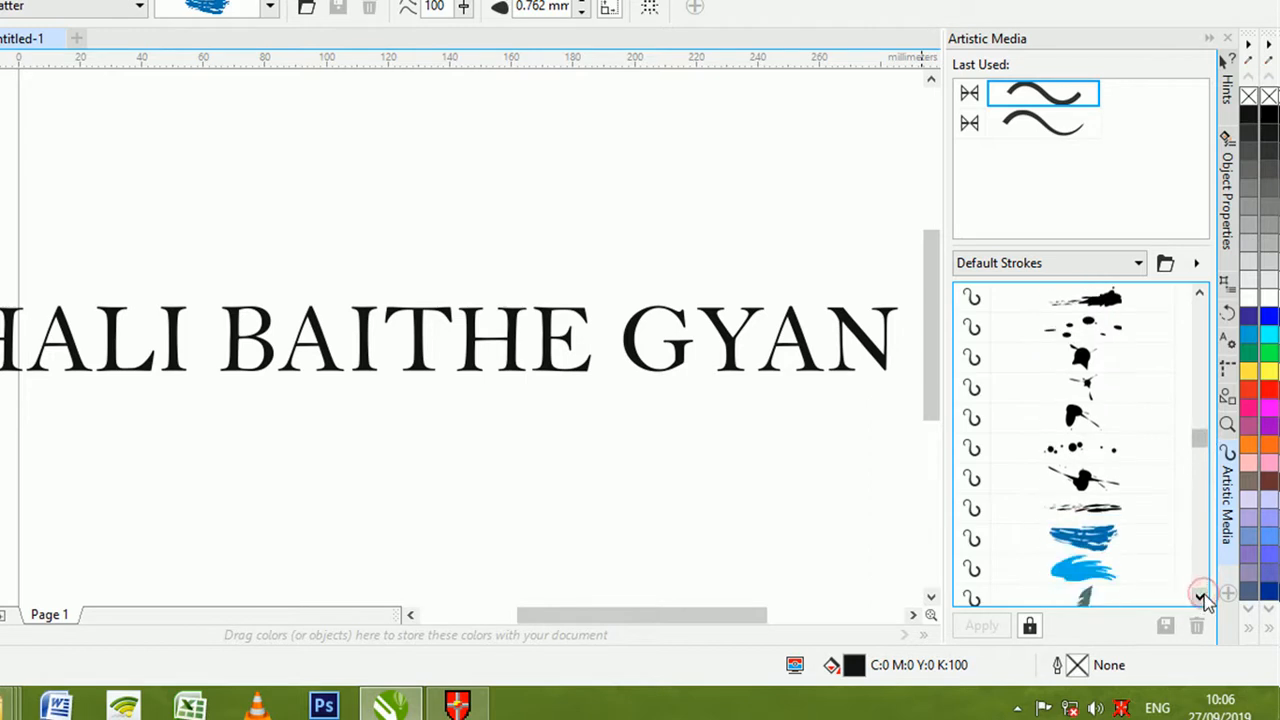
{"action": "left_click", "coordinate": [1113, 548]}
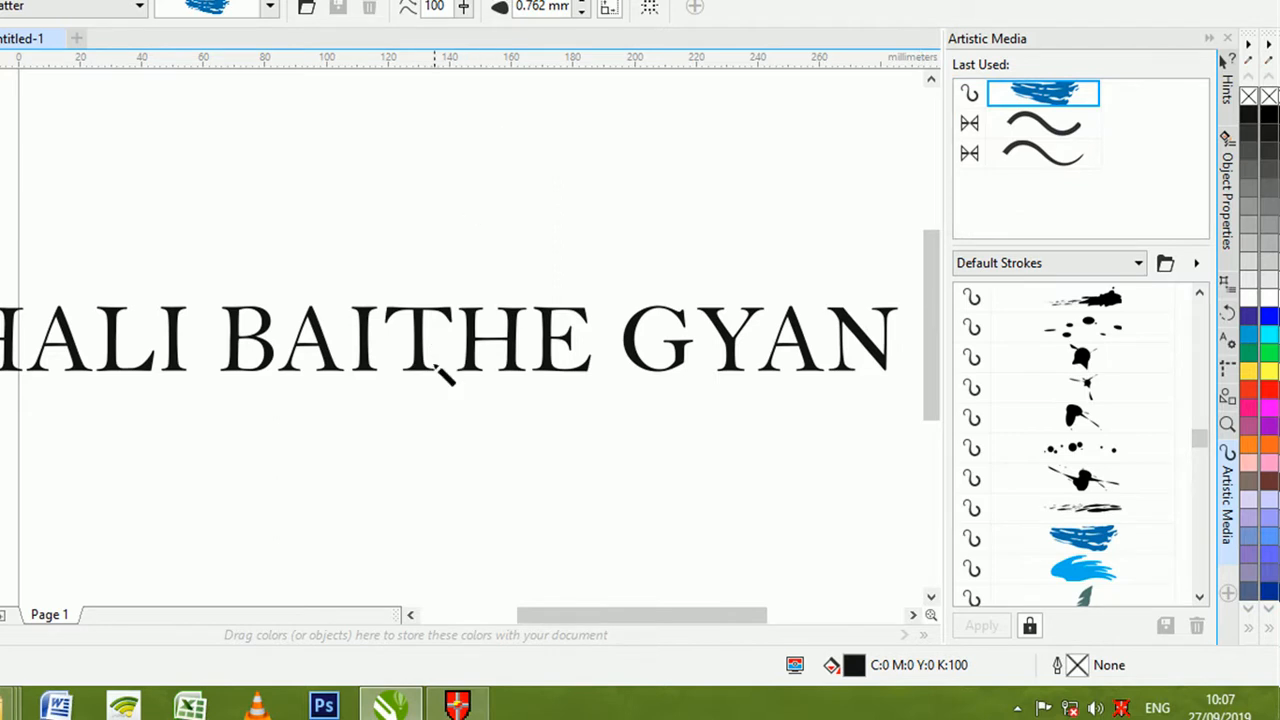
{"action": "left_click", "coordinate": [427, 318]}
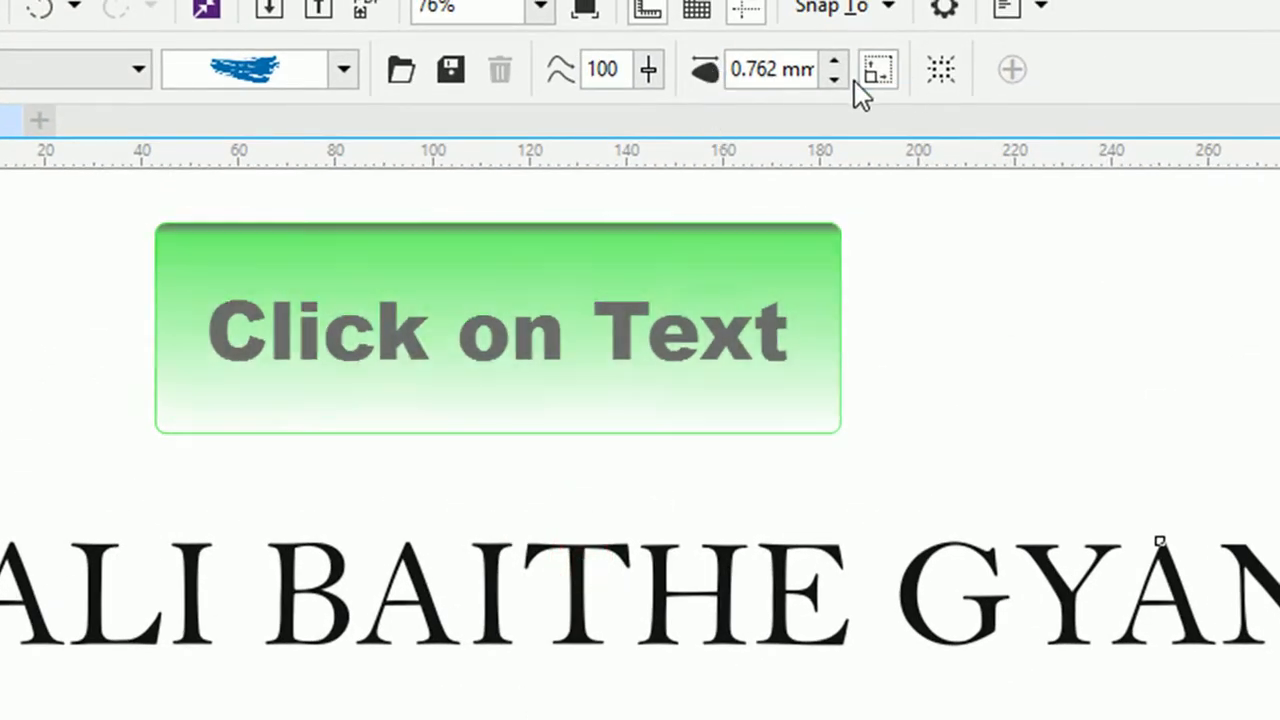
Apply the blue brush stroke to the text outlines with a stroke width of 2.262 mm
{"action": "left_click", "coordinate": [836, 79]}
{"action": "left_click", "coordinate": [838, 65]}
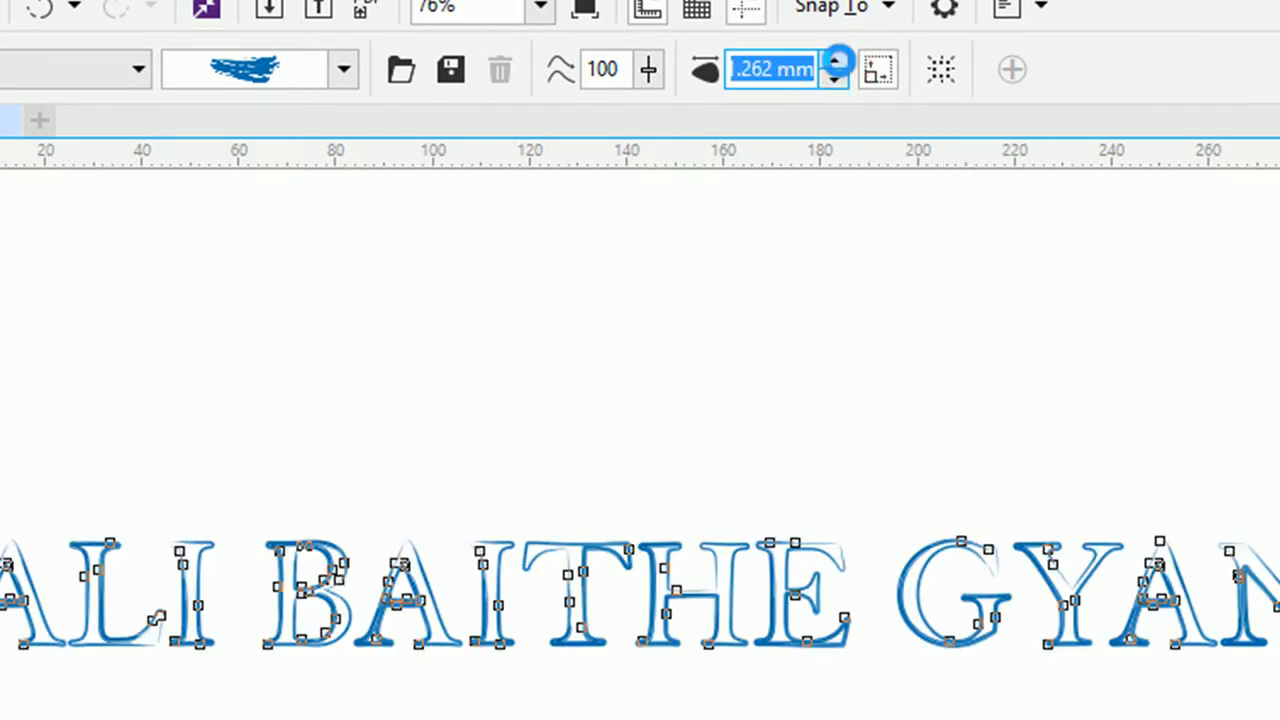
{"action": "left_click", "coordinate": [836, 63]}
{"action": "left_click", "coordinate": [837, 64]}
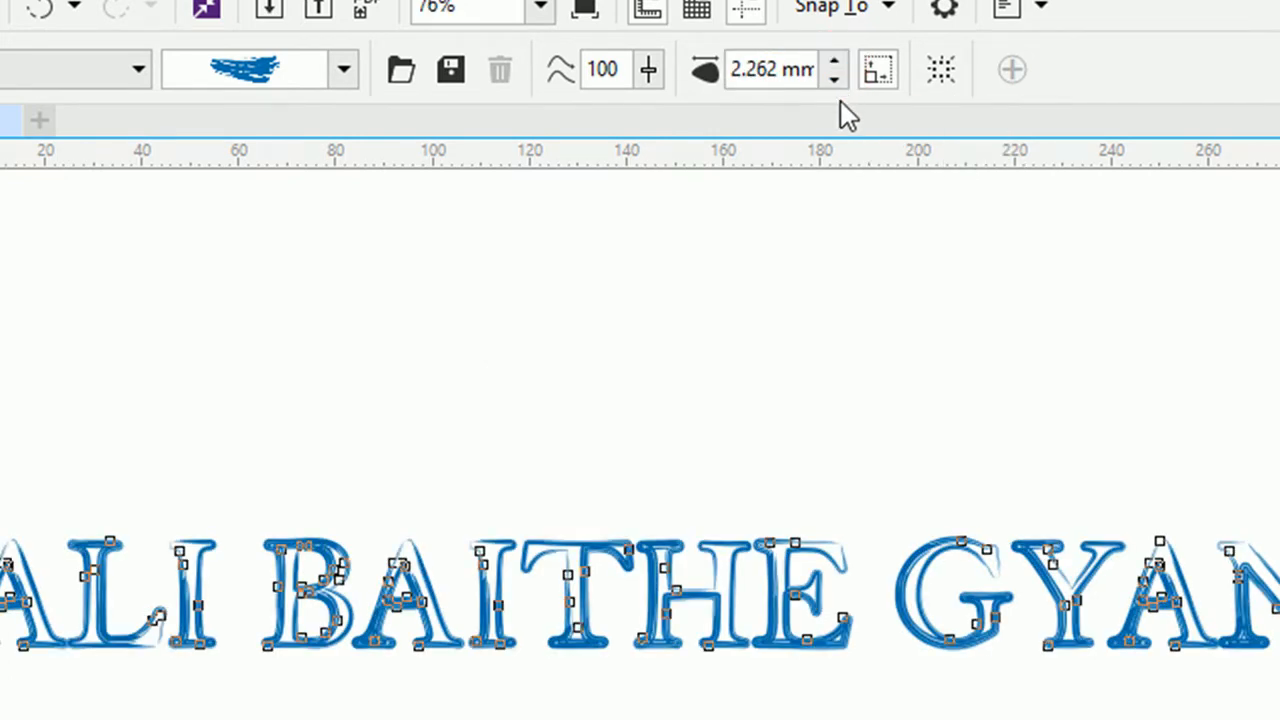
Inspect the brushed letters up close and reduce the stroke width to 0.762 mm, finishing with the Pick tool
{"action": "key", "text": "F2"}
{"action": "left_click_drag", "start_coordinate": [546, 496], "coordinate": [780, 664]}
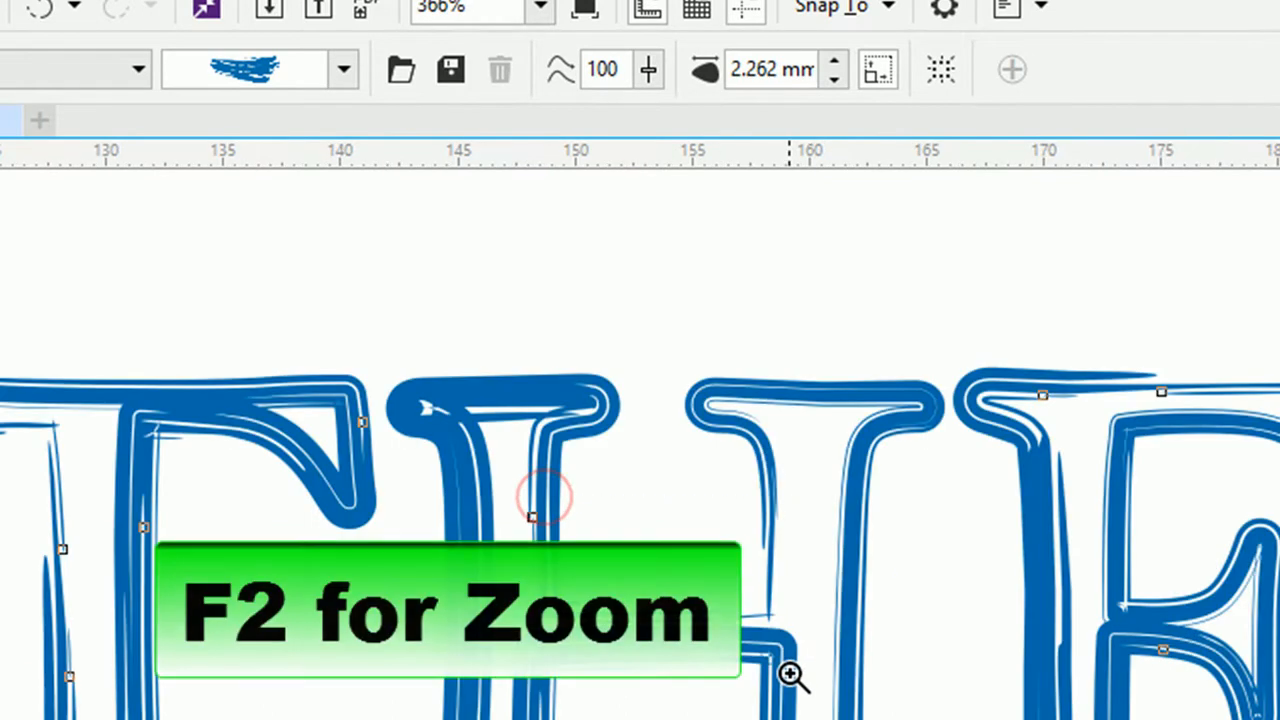
{"action": "left_click", "coordinate": [834, 78]}
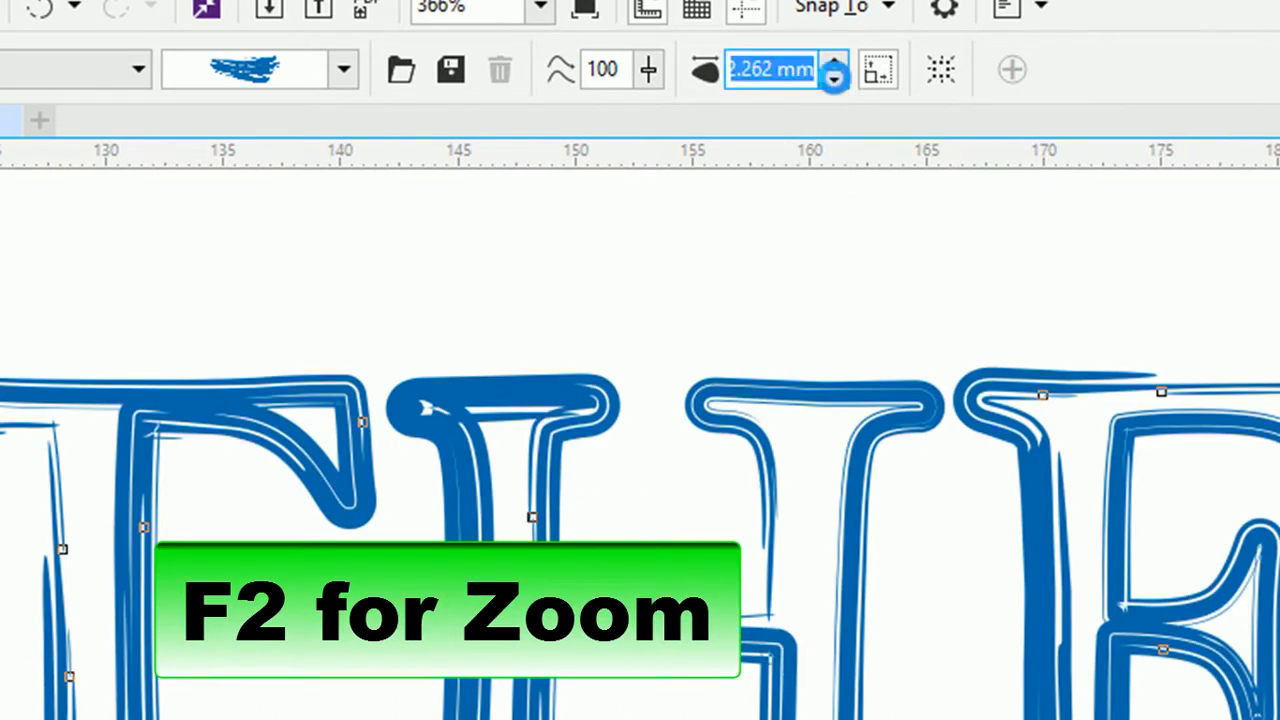
{"action": "left_click", "coordinate": [834, 78]}
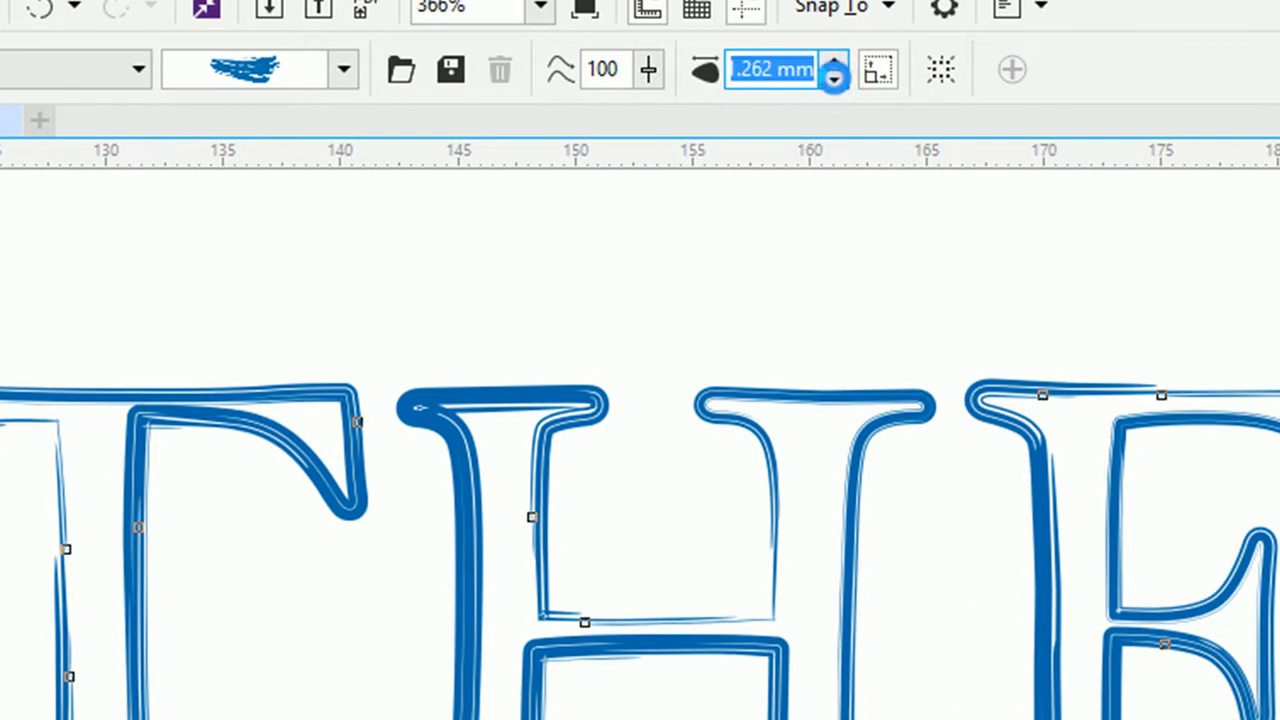
{"action": "left_click", "coordinate": [834, 78]}
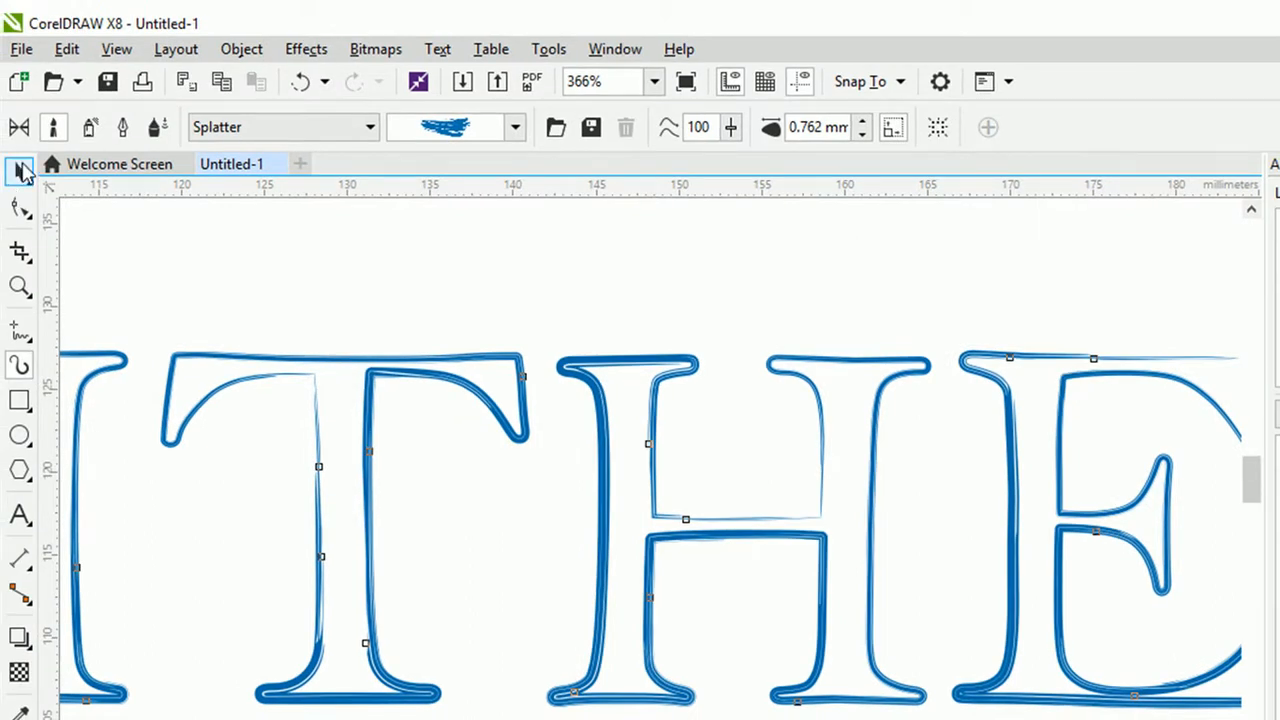
{"action": "left_click", "coordinate": [22, 172]}
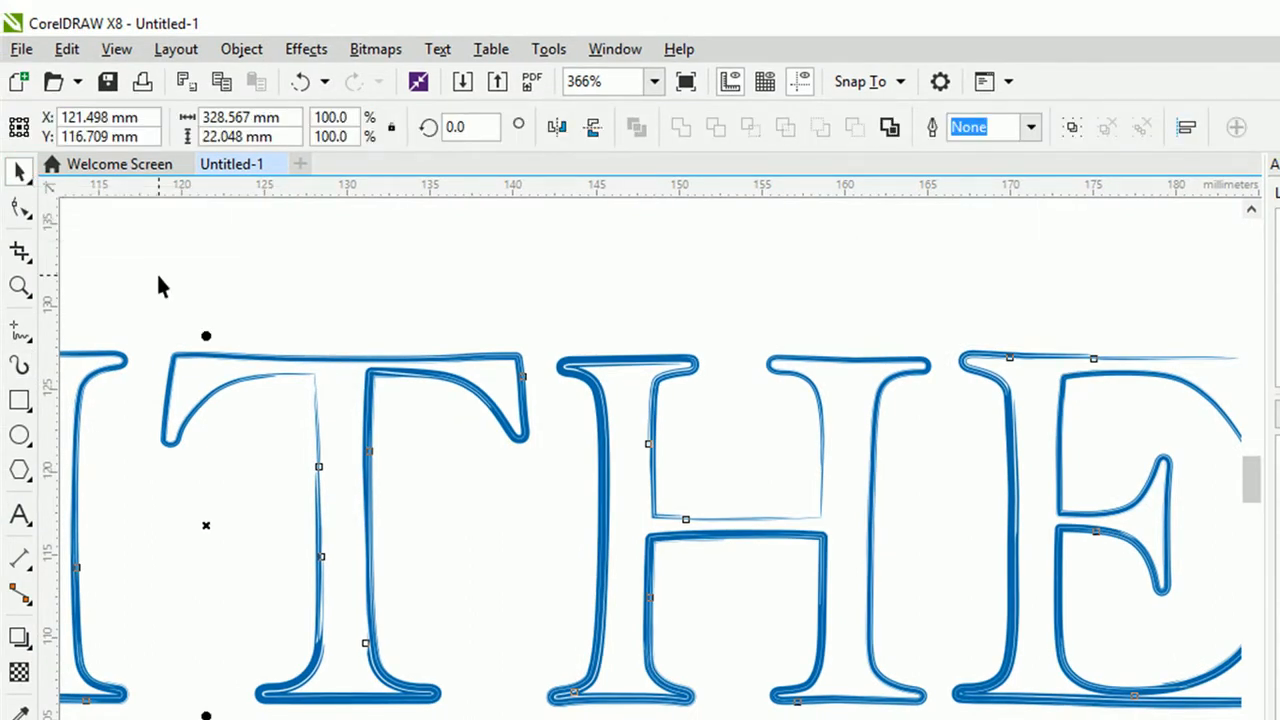
{"action": "key", "text": "F4"}
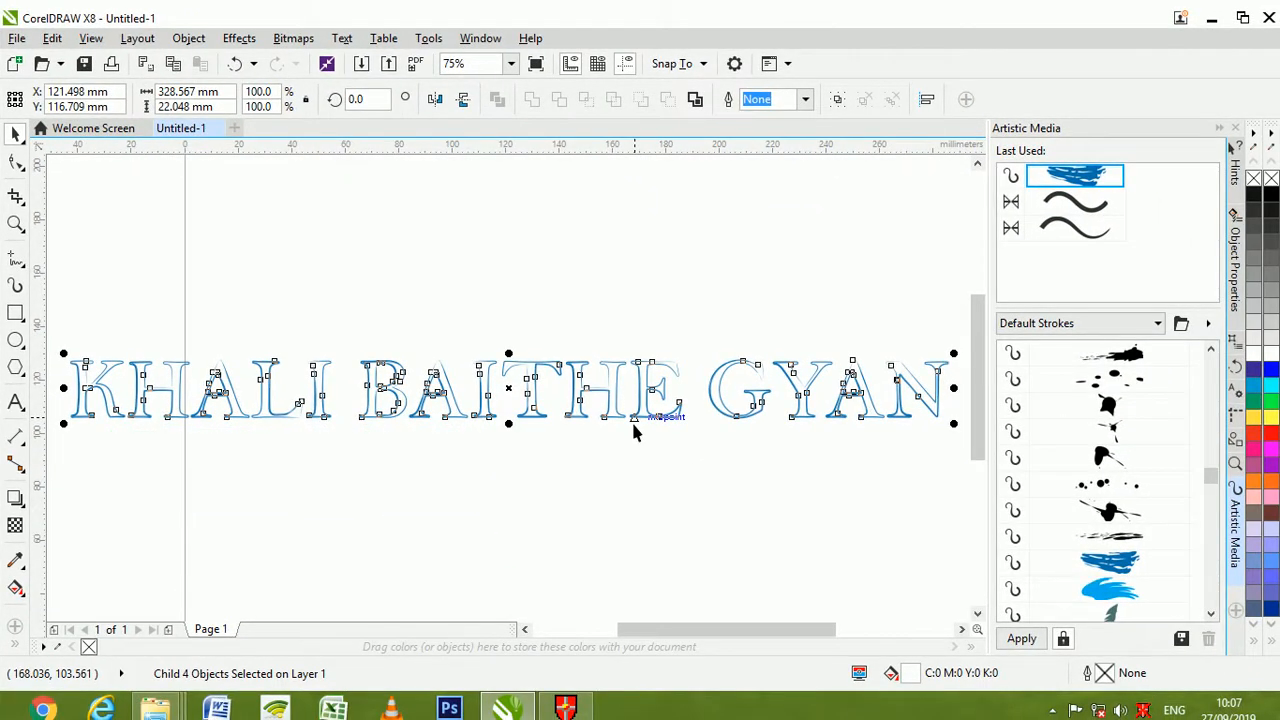
Draw a rectangle about 443 × 169 mm around the whole text and fill it with black
{"action": "key", "text": "F3"}
{"action": "left_click", "coordinate": [15, 313]}
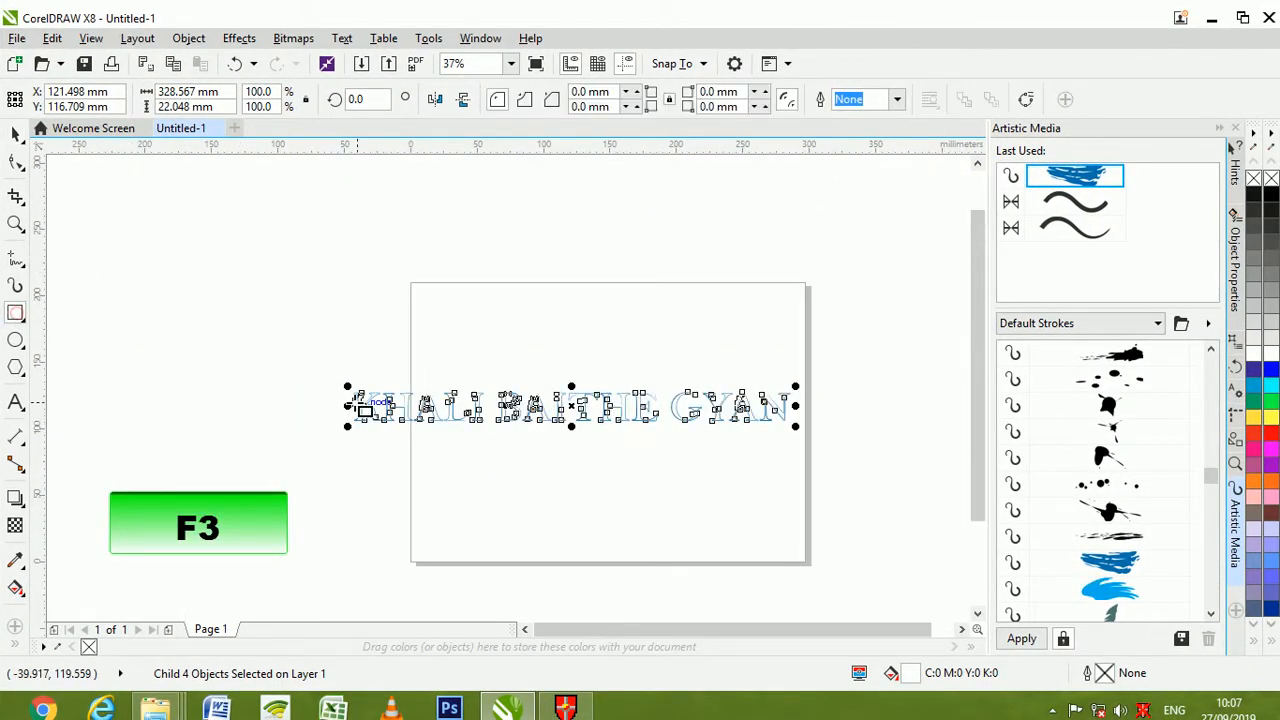
{"action": "left_click_drag", "start_coordinate": [284, 313], "coordinate": [872, 539]}
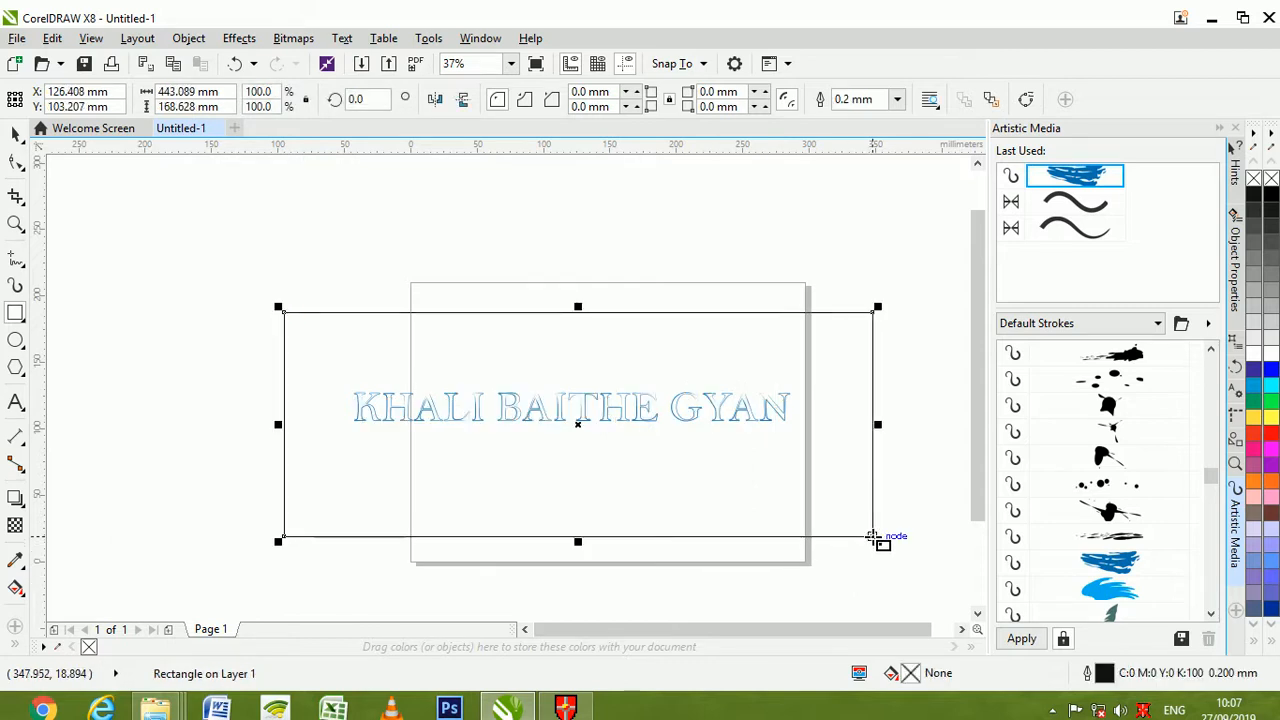
{"action": "left_click", "coordinate": [1260, 198]}
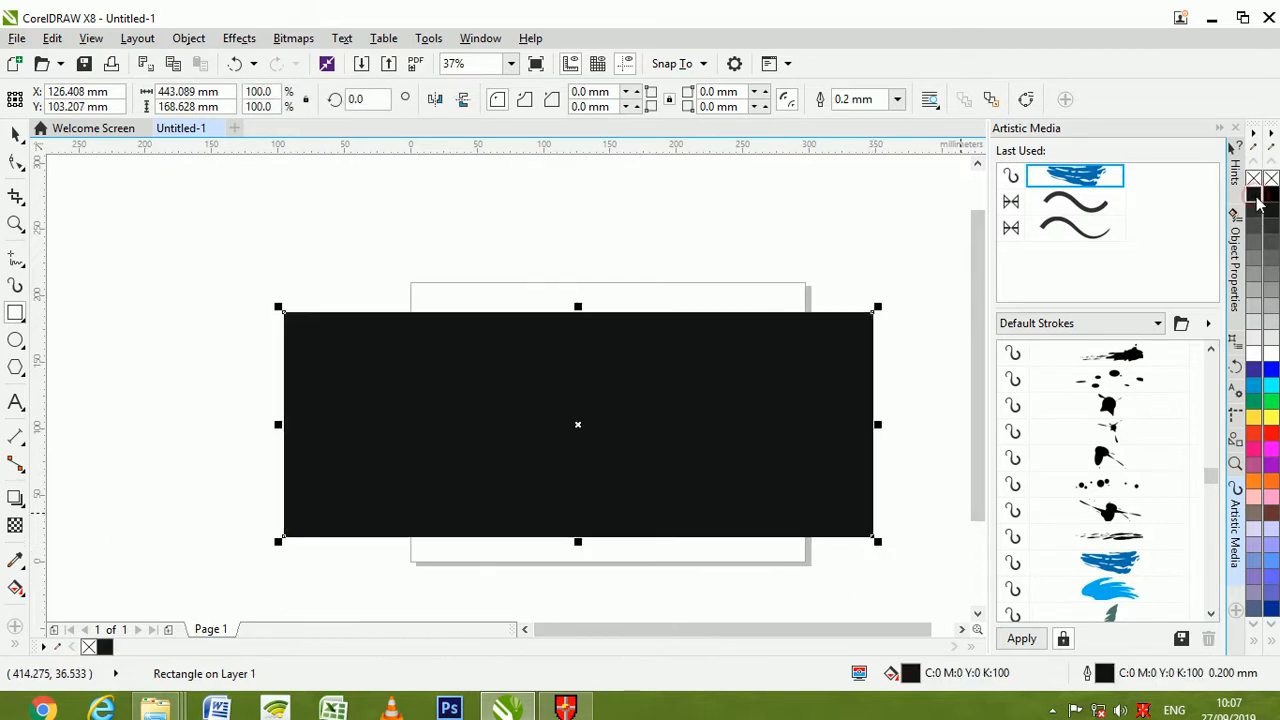
Send the black rectangle to the back of the layer and lock it
{"action": "key", "text": "shift+Page_Down"}
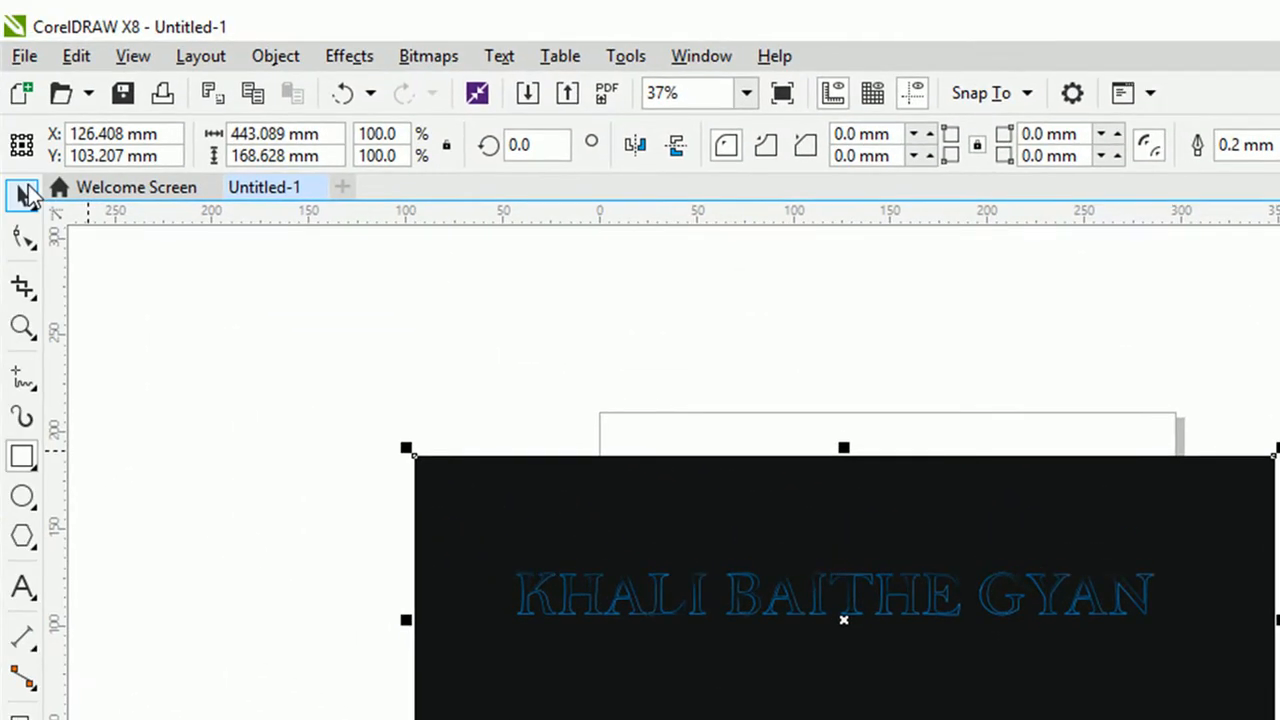
{"action": "left_click", "coordinate": [17, 190]}
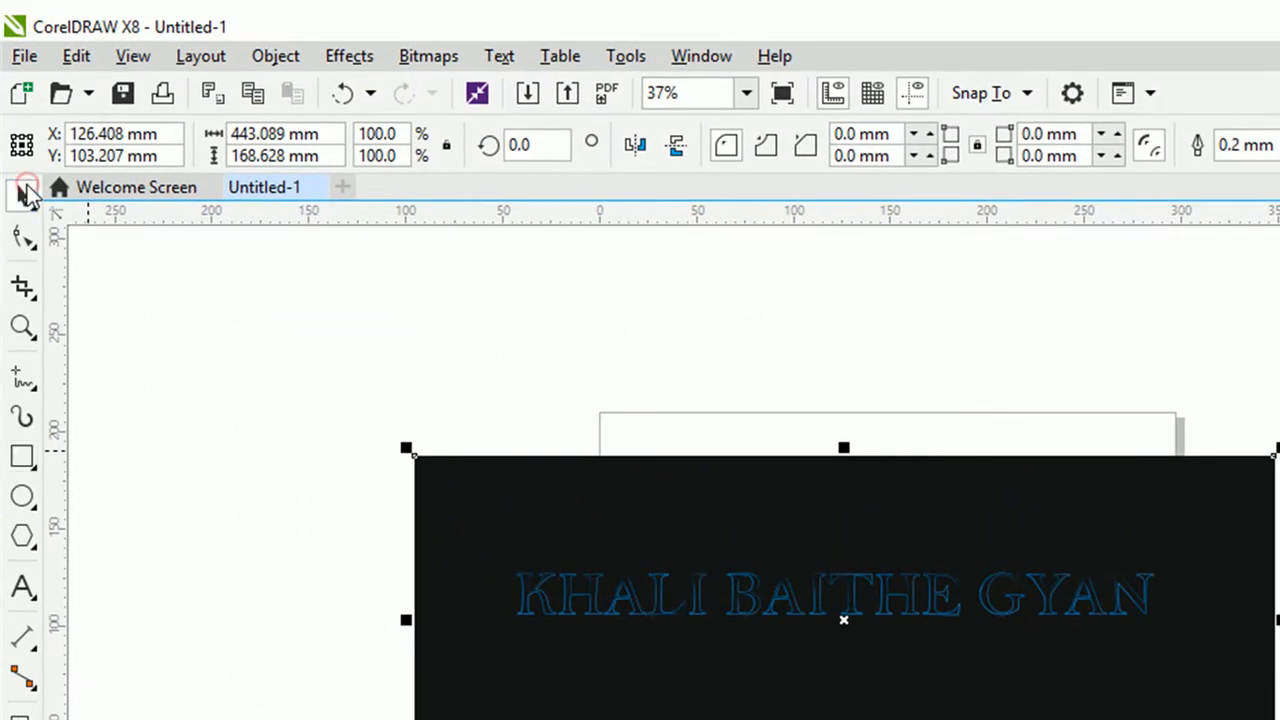
{"action": "right_click", "coordinate": [670, 702]}
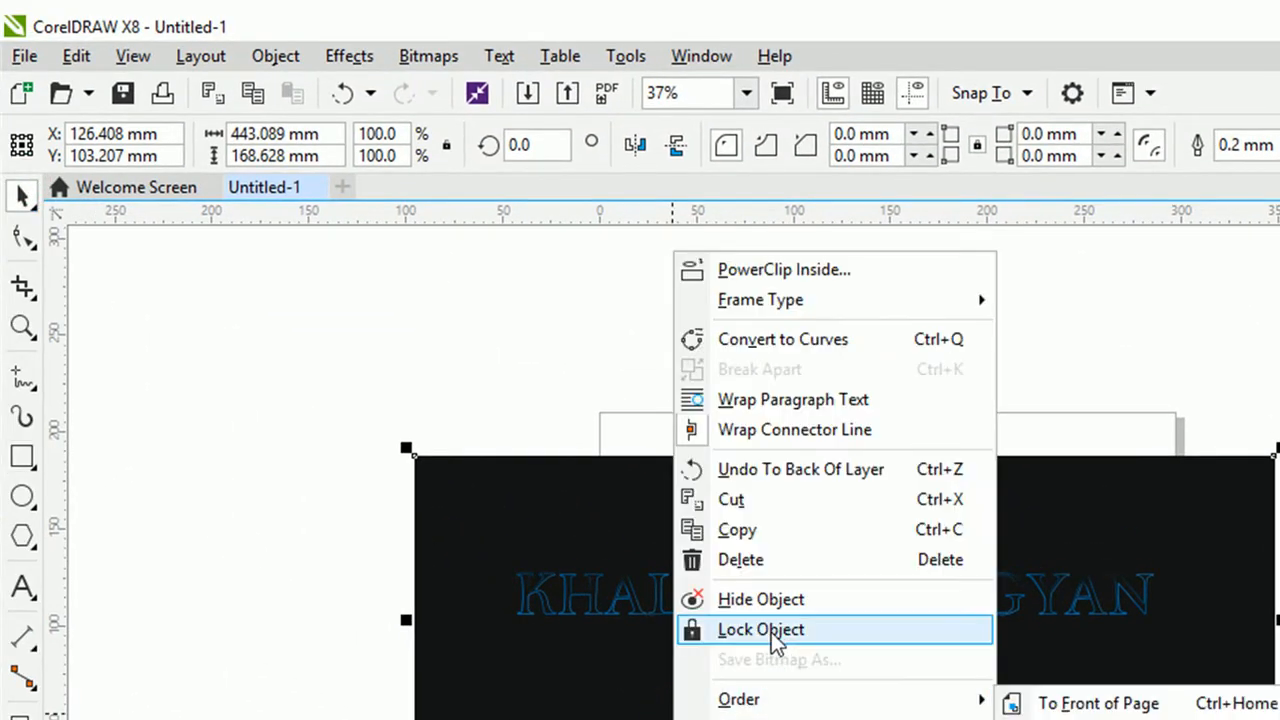
{"action": "left_click", "coordinate": [770, 630]}
{"action": "left_click", "coordinate": [471, 326]}
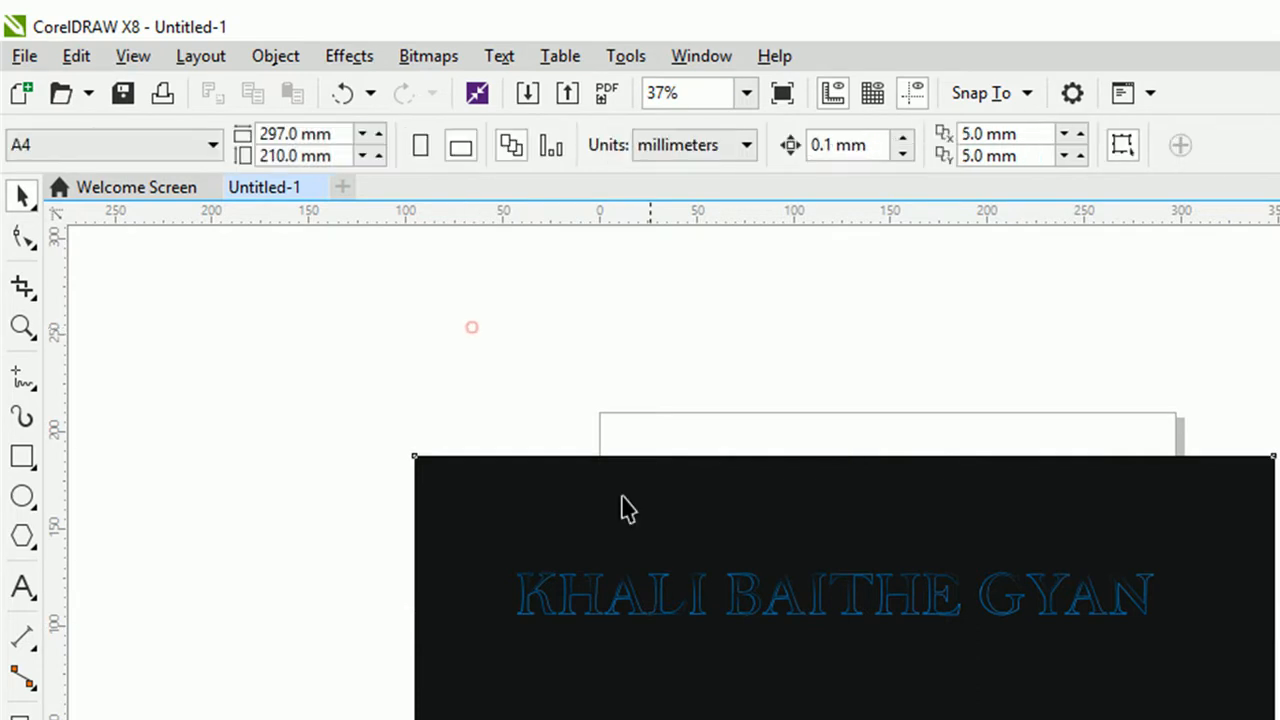
Move the brushed text down to about the vertical middle of the black rectangle
{"action": "left_click", "coordinate": [695, 605]}
{"action": "left_click_drag", "start_coordinate": [697, 645], "coordinate": [699, 648]}
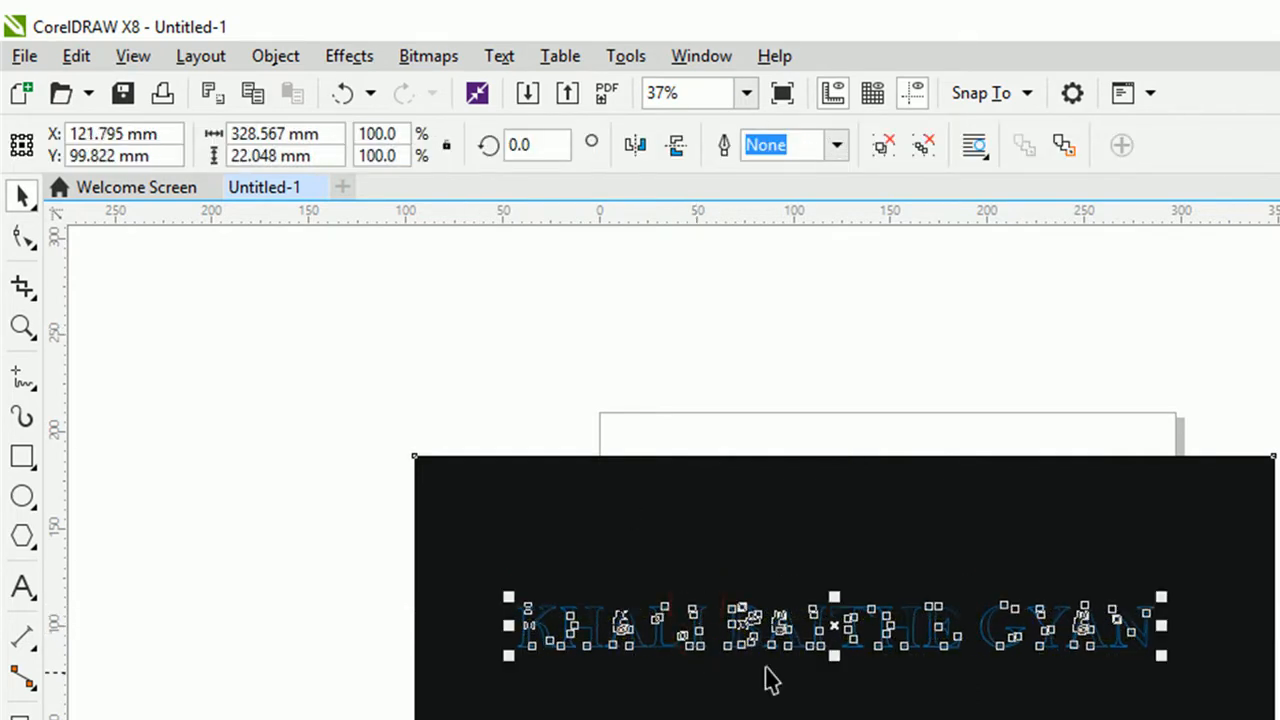
{"action": "left_click", "coordinate": [866, 694]}
{"action": "left_click", "coordinate": [848, 645]}
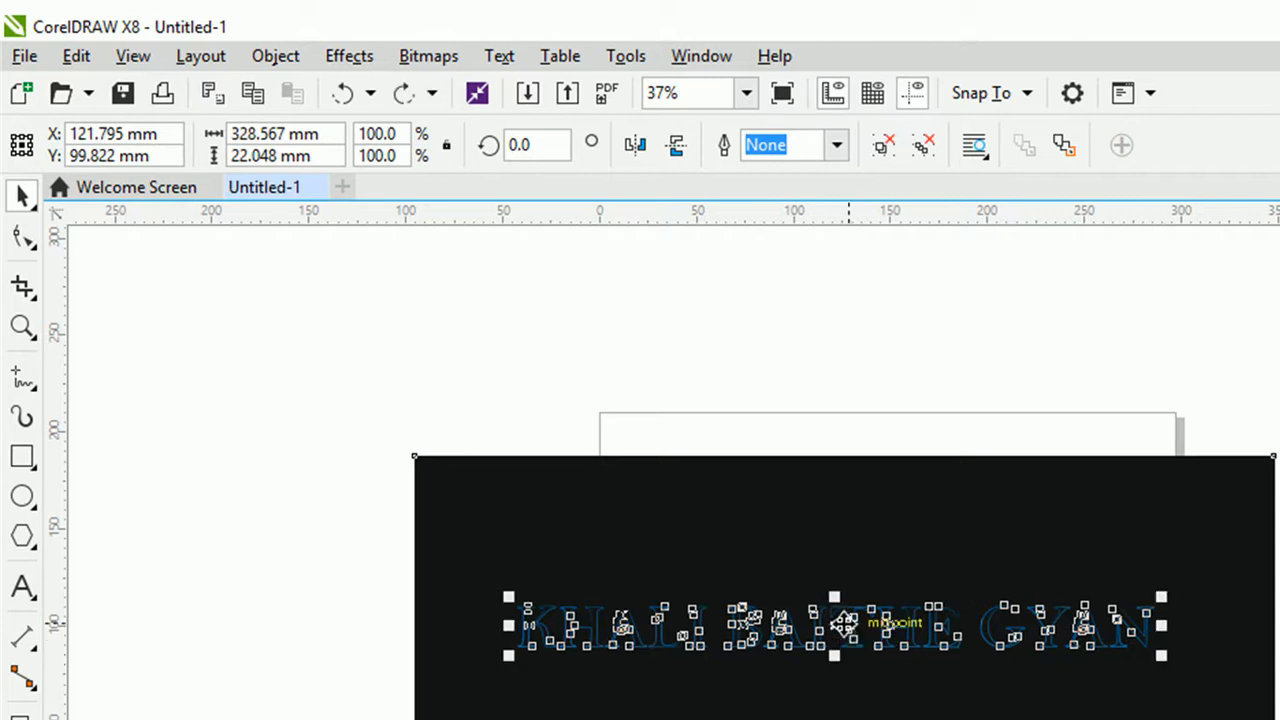
Move the brushed text clear above the black rectangle, and ungroup and break apart its Artistic Media strokes
{"action": "left_click_drag", "start_coordinate": [846, 614], "coordinate": [839, 349]}
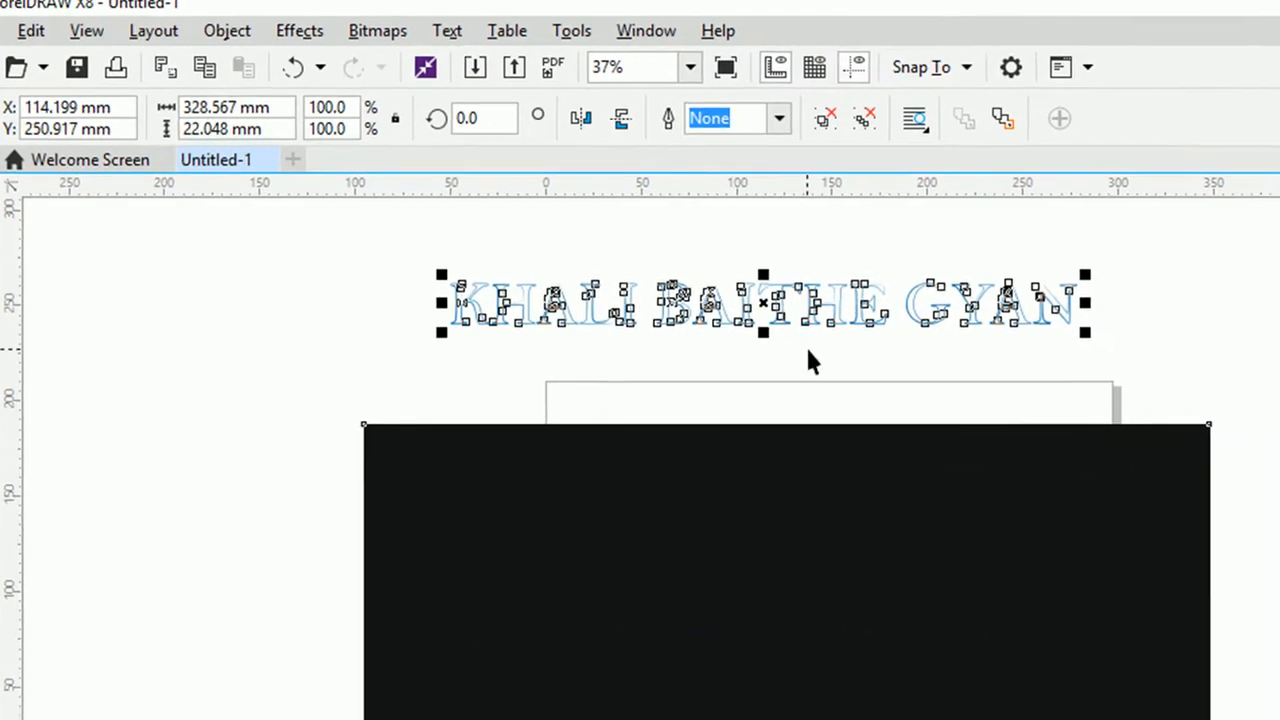
{"action": "left_click", "coordinate": [809, 350]}
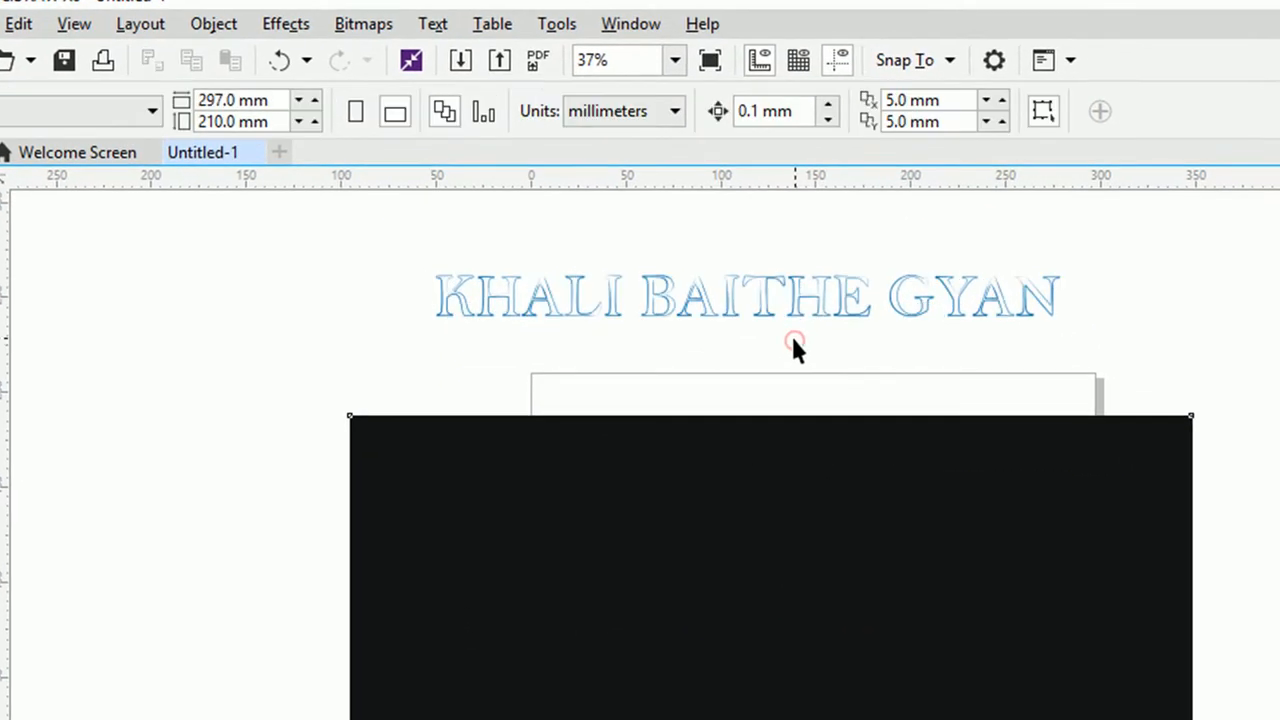
{"action": "left_click_drag", "start_coordinate": [405, 244], "coordinate": [876, 228]}
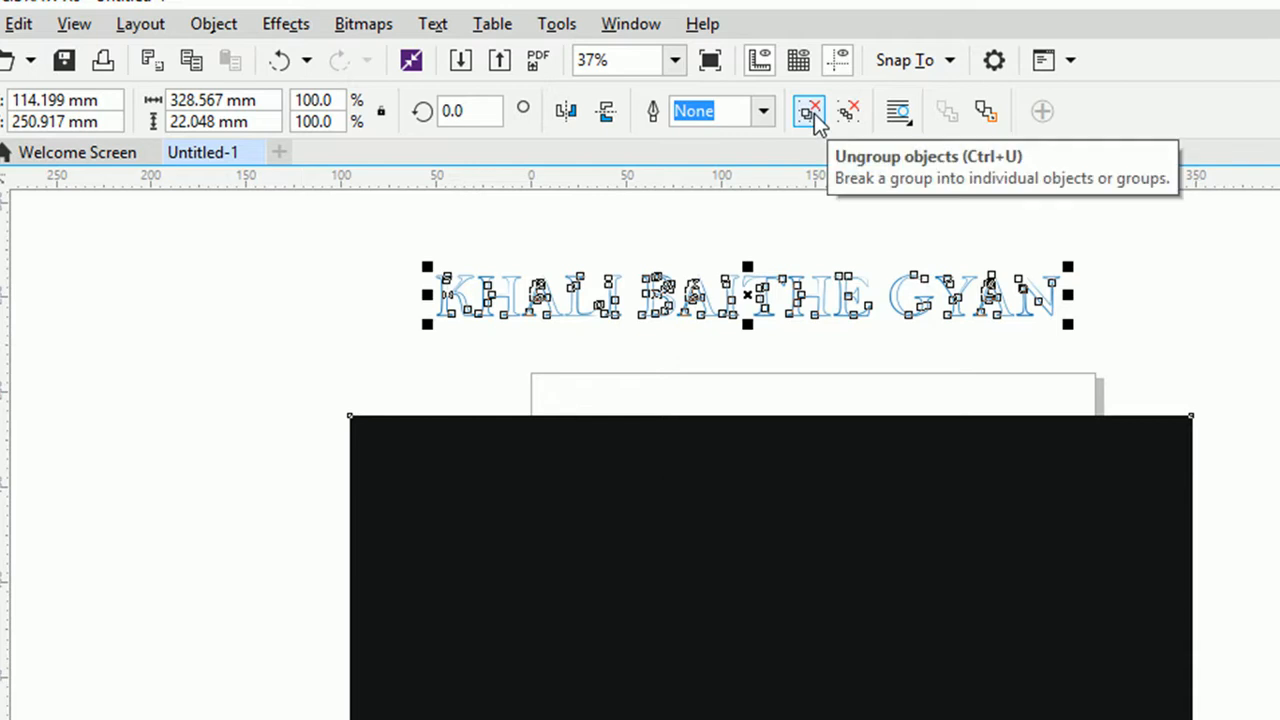
{"action": "key", "text": "ctrl+k"}
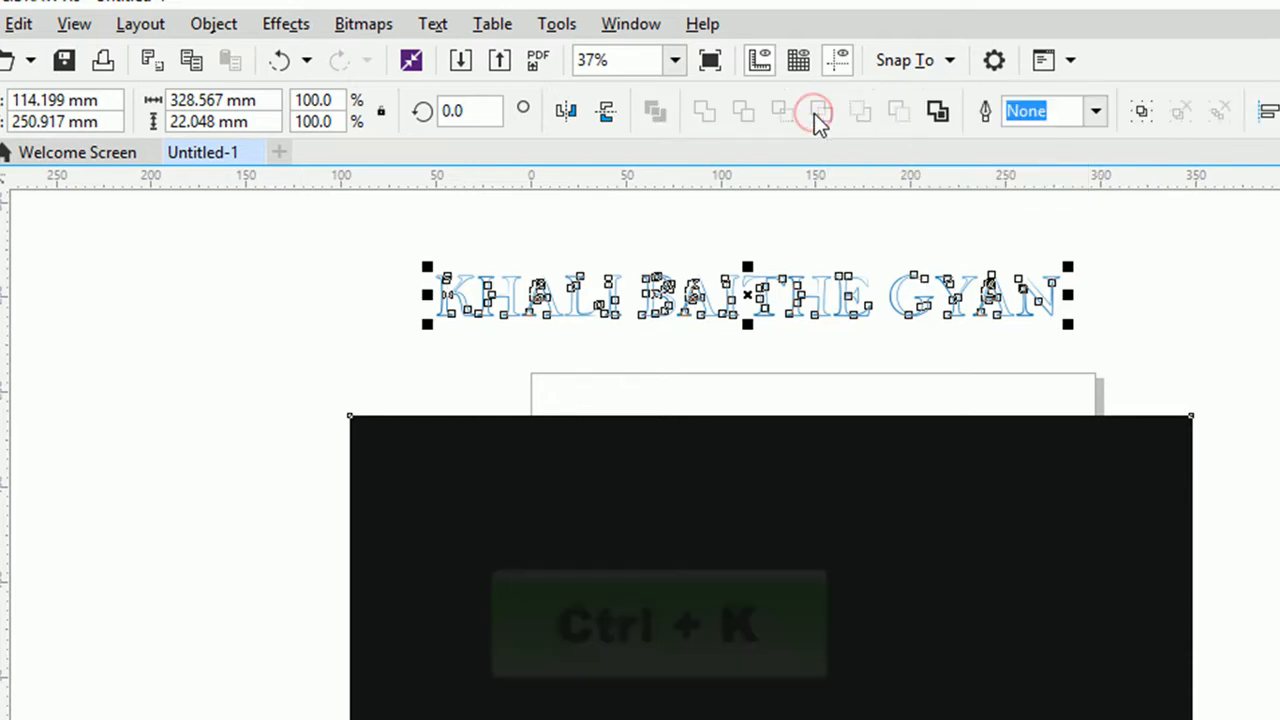
{"action": "left_click", "coordinate": [870, 368]}
Separate the thin black control outlines from the blue brush strokes in two parts and delete both
{"action": "left_click_drag", "start_coordinate": [766, 306], "coordinate": [763, 225]}
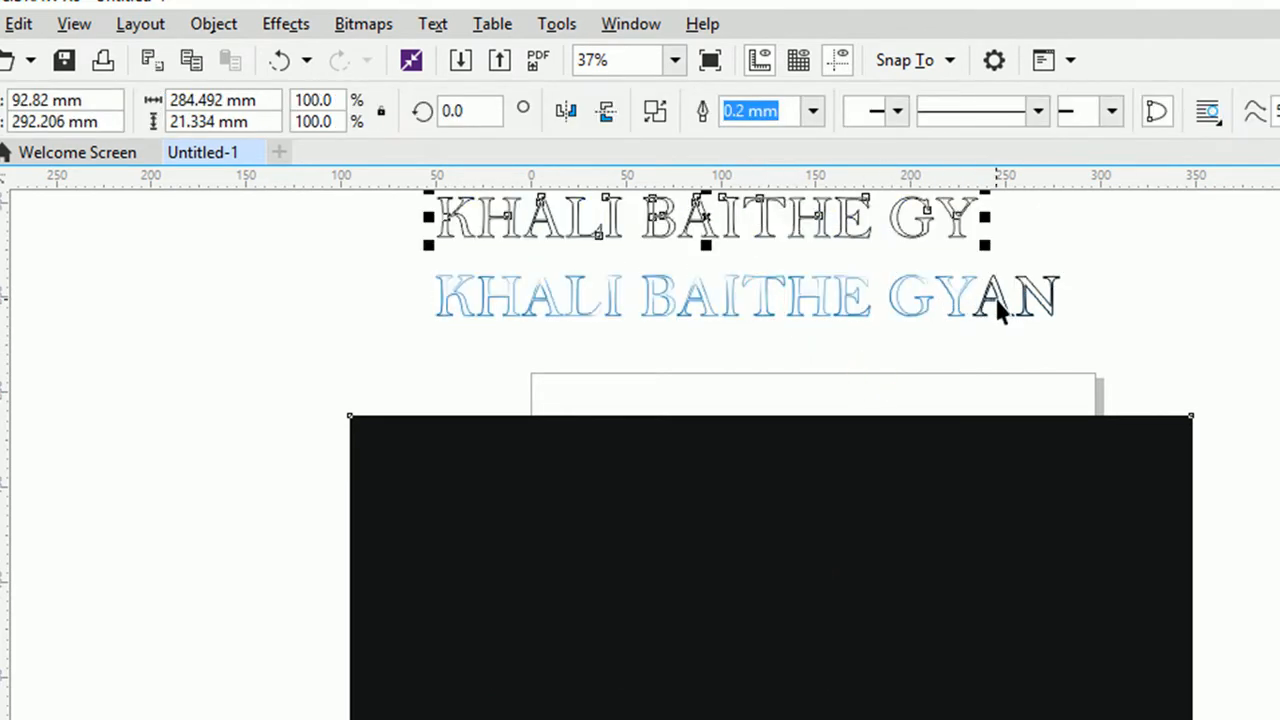
{"action": "left_click_drag", "start_coordinate": [998, 310], "coordinate": [1020, 235]}
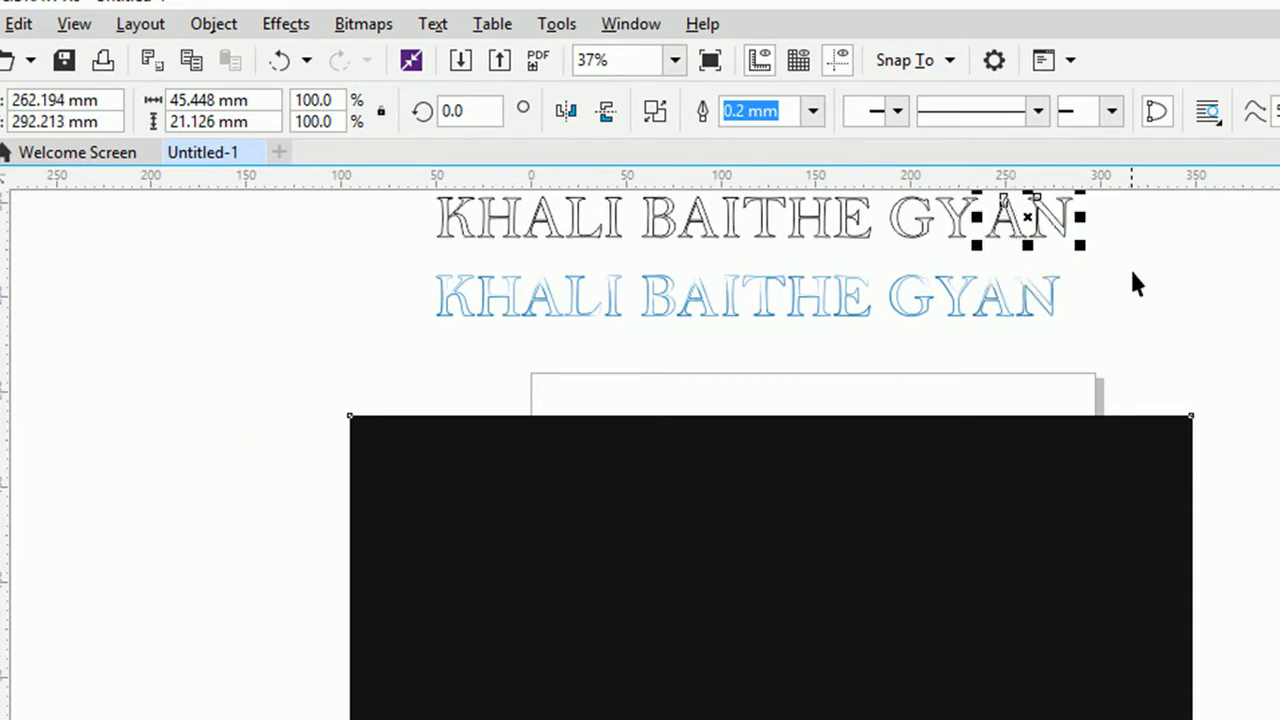
{"action": "key", "text": "Delete"}
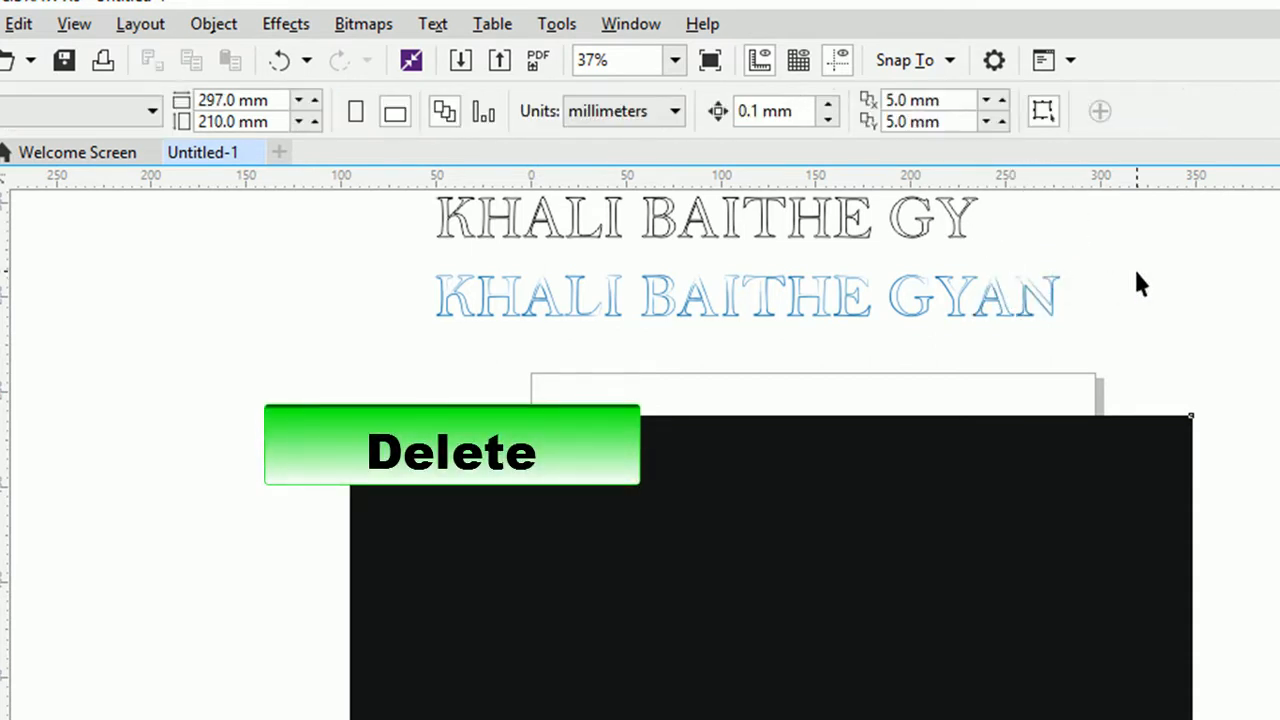
{"action": "left_click", "coordinate": [916, 219]}
{"action": "key", "text": "Delete"}
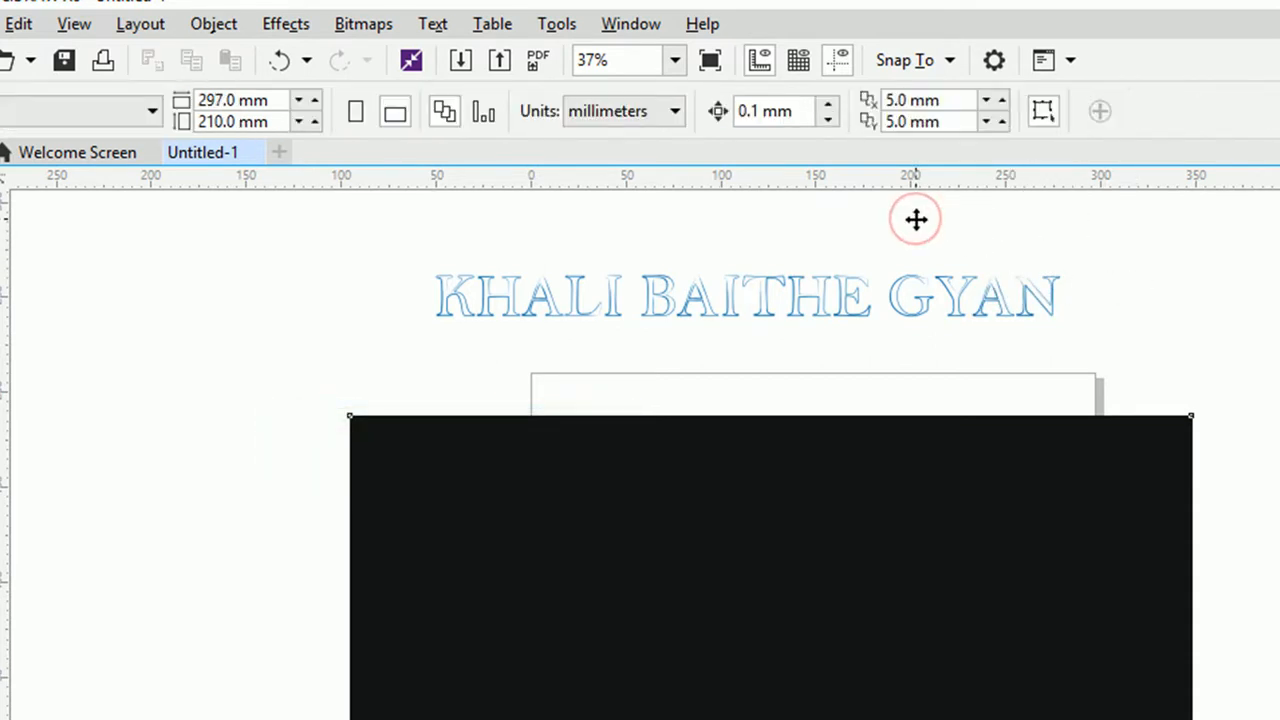
Group all the blue brush strokes and move the group to about the middle of the black rectangle
{"action": "left_click_drag", "start_coordinate": [618, 254], "coordinate": [334, 219]}
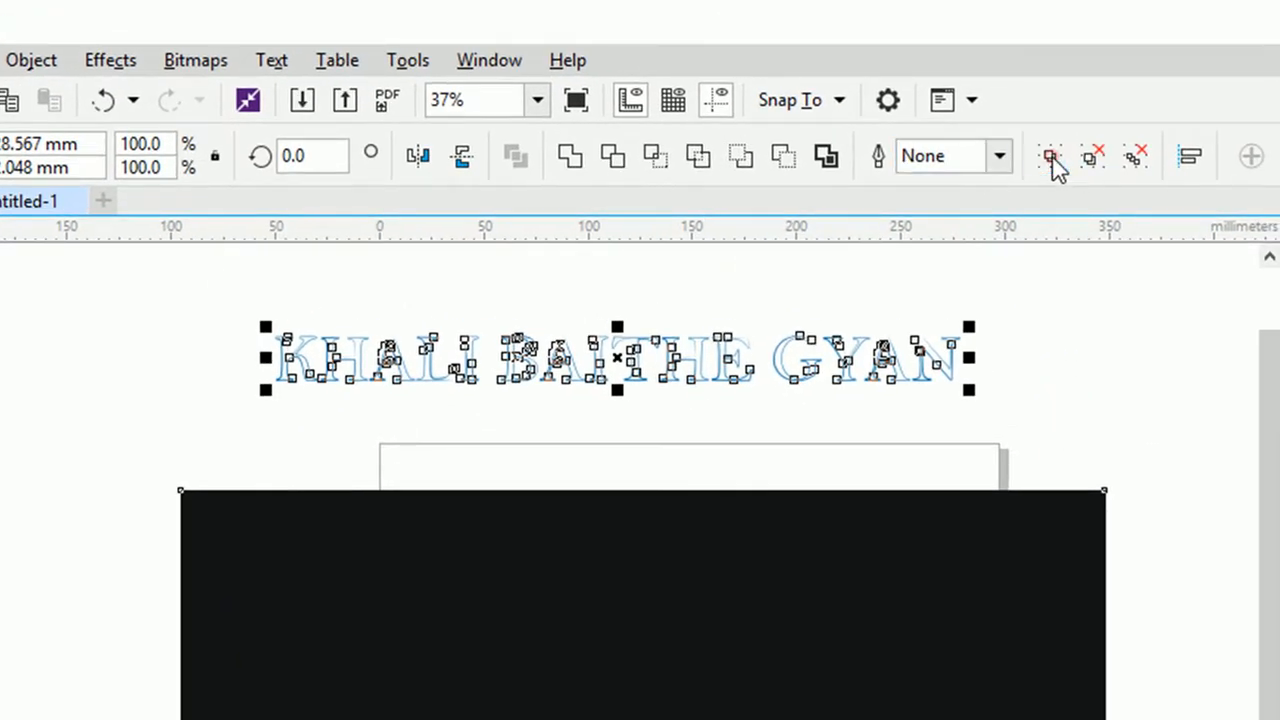
{"action": "left_click", "coordinate": [1050, 156]}
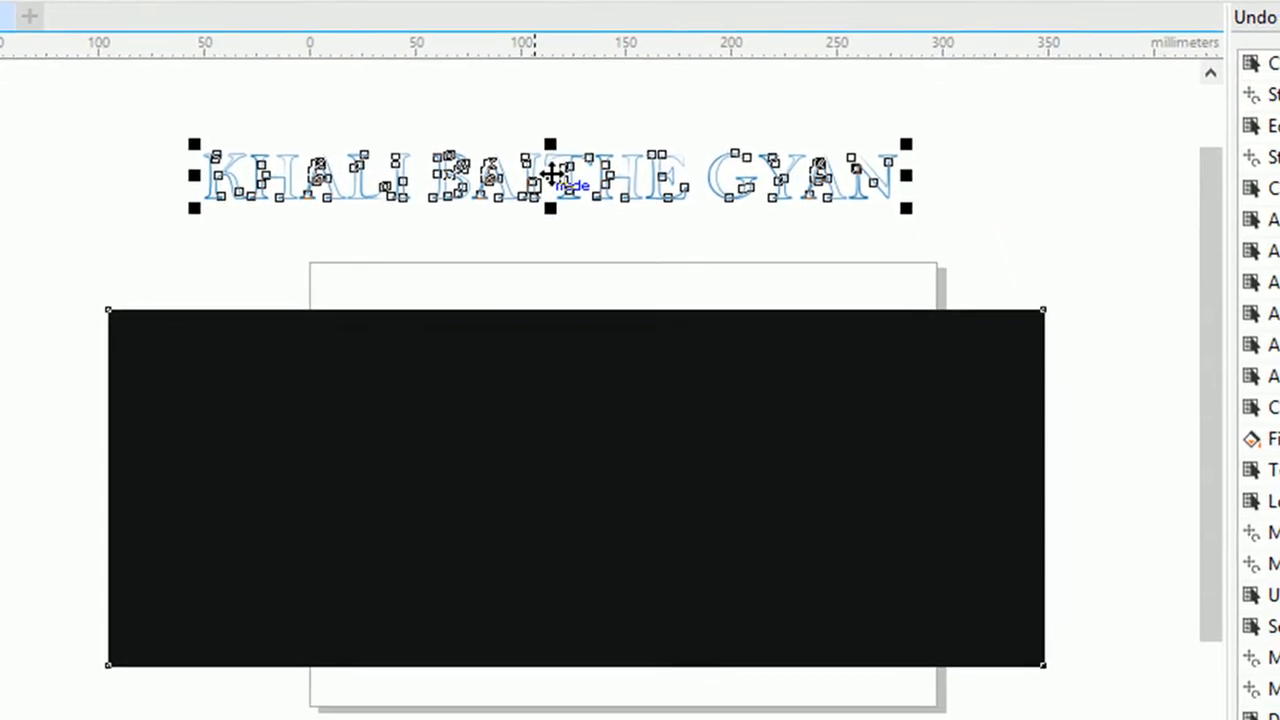
{"action": "left_click_drag", "start_coordinate": [622, 358], "coordinate": [630, 562]}
{"action": "left_click_drag", "start_coordinate": [558, 372], "coordinate": [571, 466]}
{"action": "left_click", "coordinate": [303, 547]}
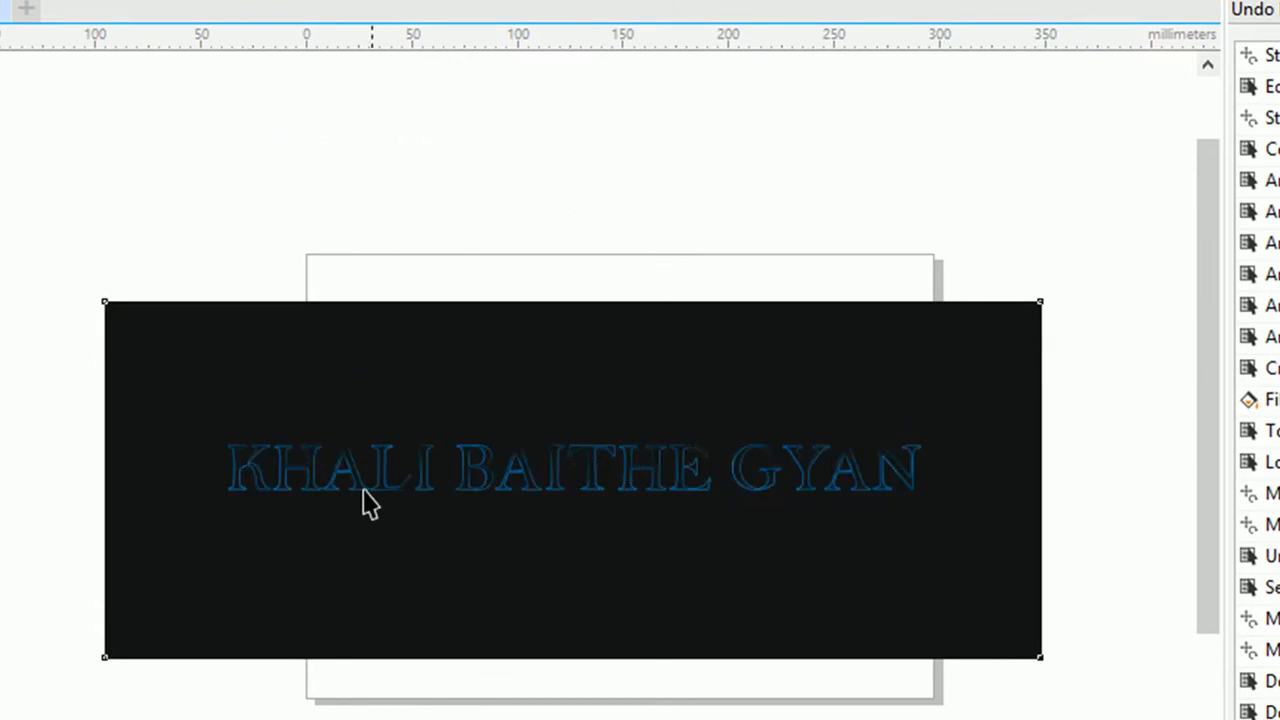
Stretch the grouped text in width and height to about 411 × 35 mm within the black rectangle
{"action": "left_click", "coordinate": [527, 470]}
{"action": "left_click_drag", "start_coordinate": [58, 395], "coordinate": [1022, 590]}
{"action": "left_click_drag", "start_coordinate": [934, 505], "coordinate": [1020, 538]}
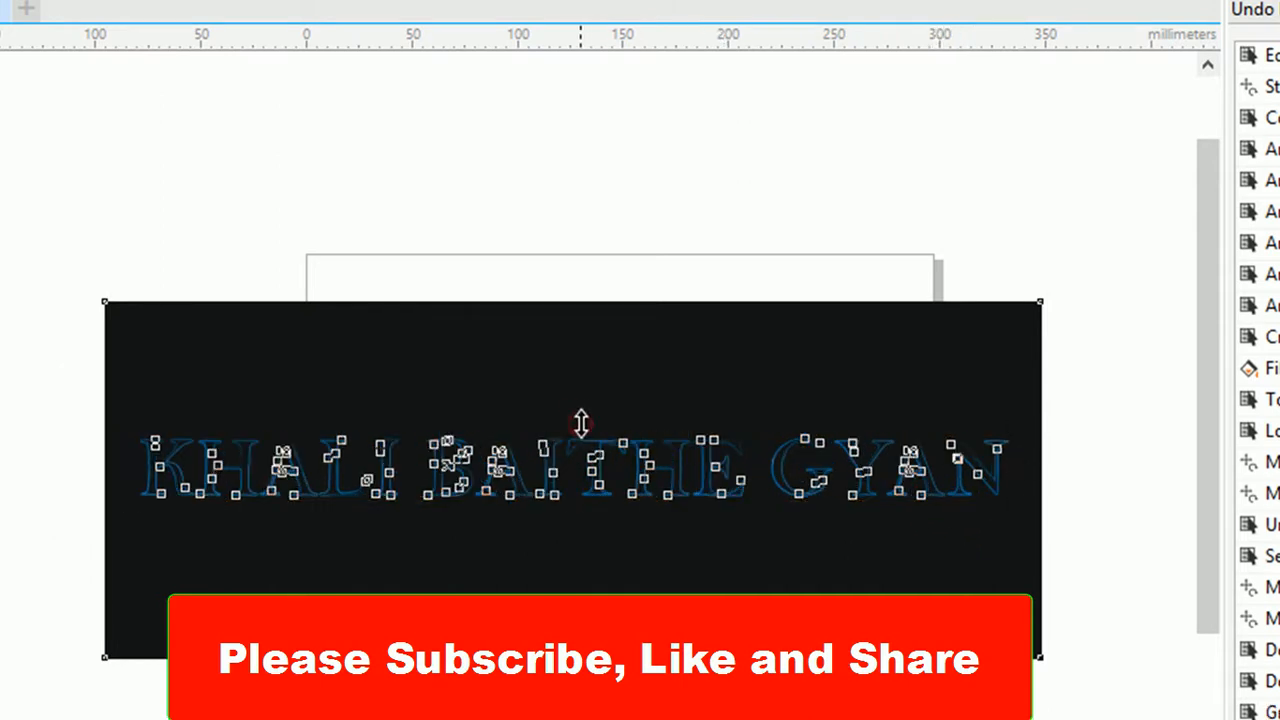
{"action": "left_click_drag", "start_coordinate": [580, 423], "coordinate": [582, 408]}
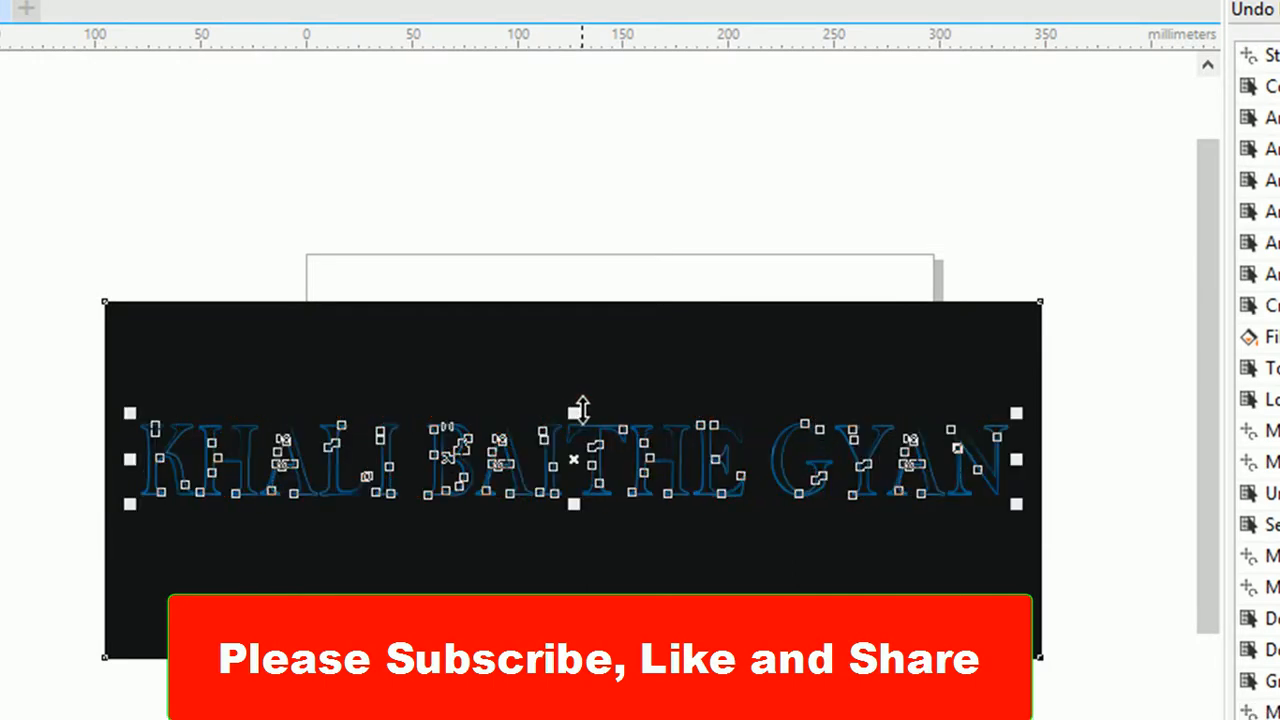
{"action": "left_click", "coordinate": [689, 209]}
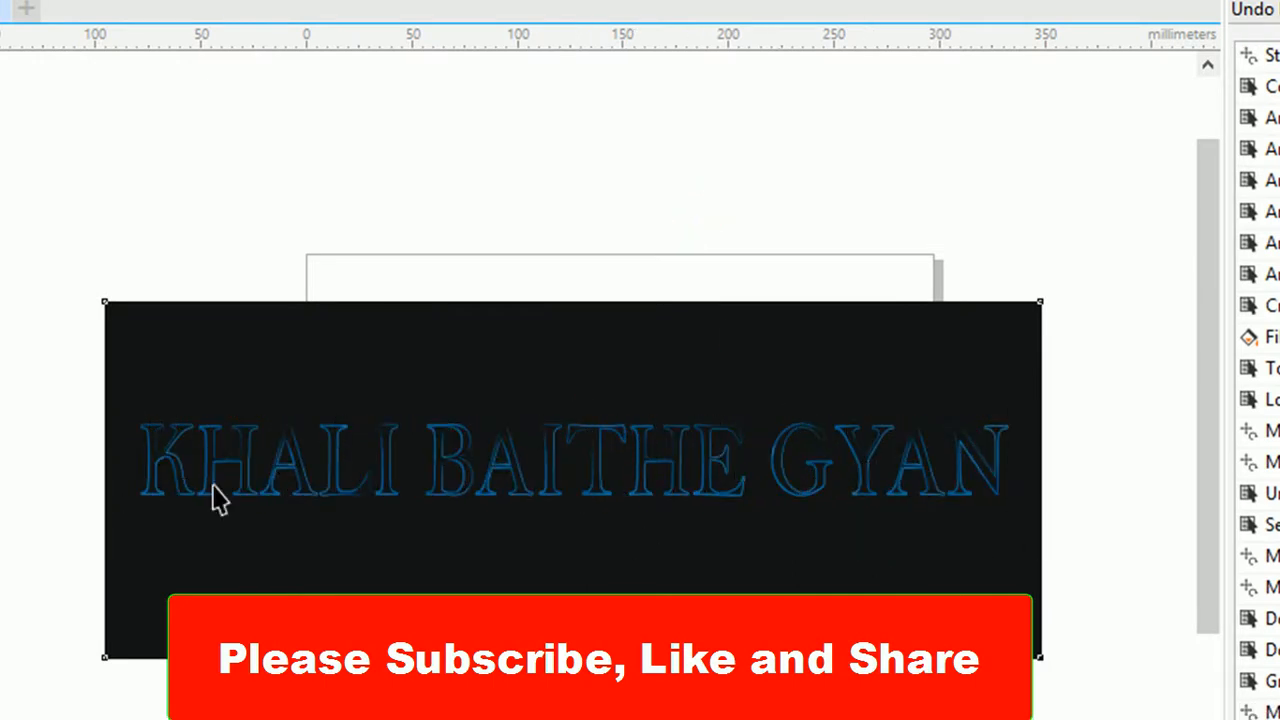
Ungroup all the objects in the brushed text so each stroke is separate
{"action": "left_click", "coordinate": [157, 457]}
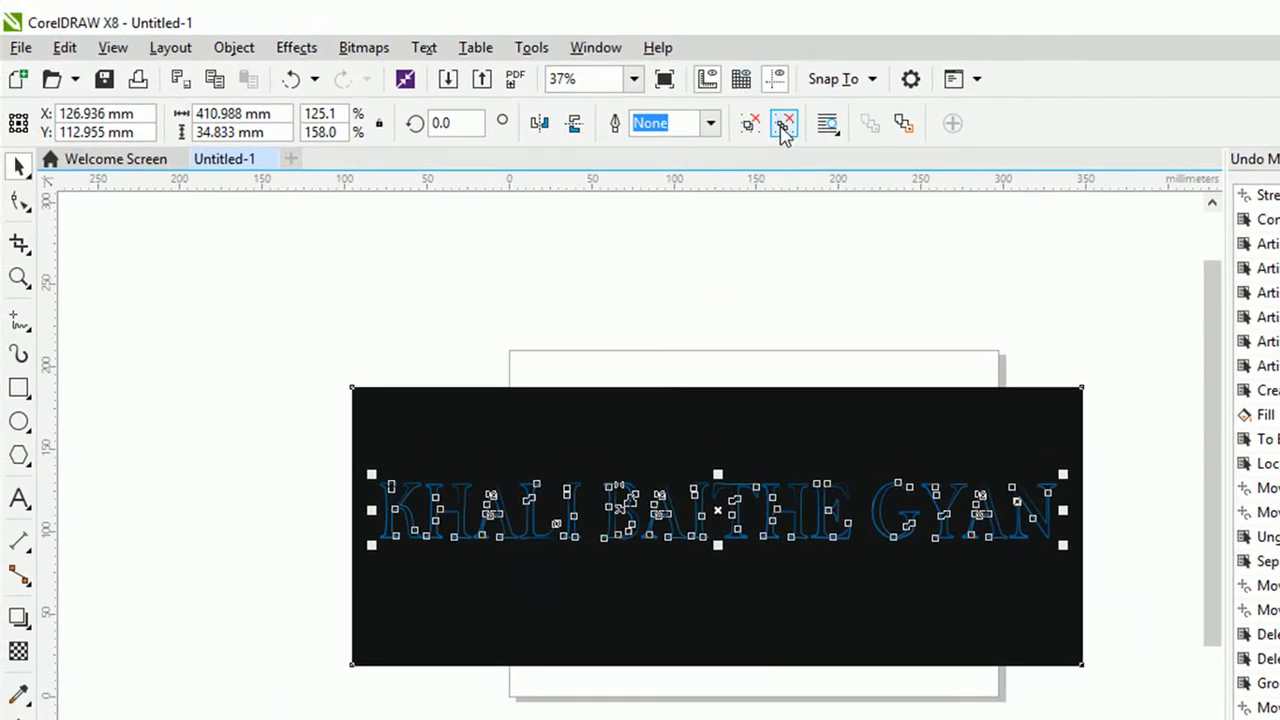
{"action": "left_click", "coordinate": [785, 123]}
{"action": "left_click", "coordinate": [543, 451]}
Try moving a single stroke of the letter K away from the text and undo the move
{"action": "left_click", "coordinate": [406, 523]}
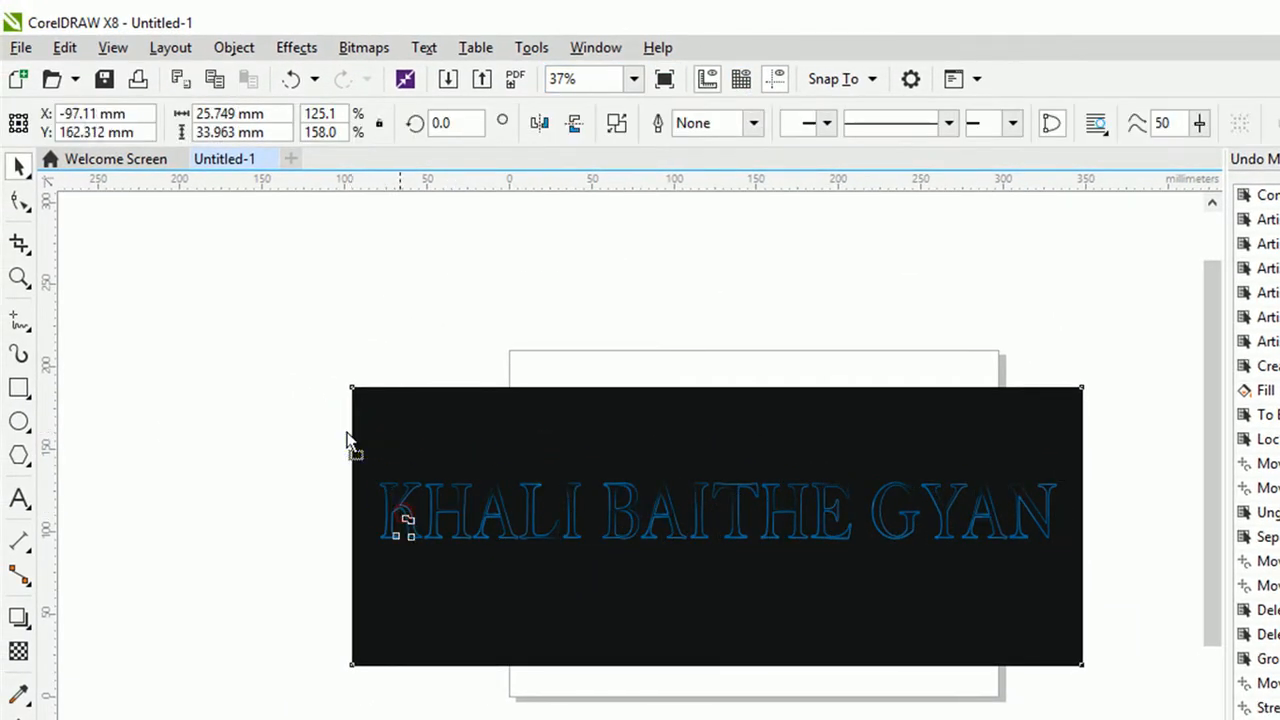
{"action": "left_click_drag", "start_coordinate": [348, 440], "coordinate": [348, 440]}
{"action": "key", "text": "ctrl+z"}
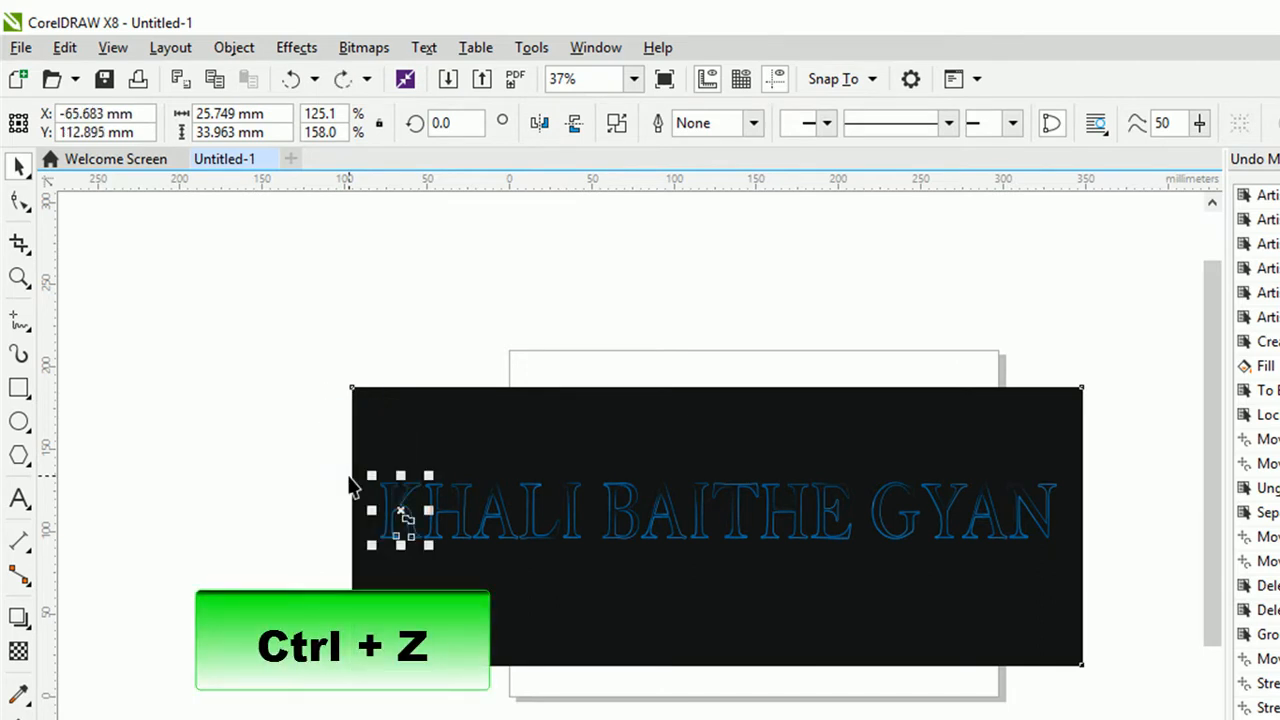
Set the fill and outline of the strokes forming the K in KHALI to green (#00FF00)
{"action": "left_click_drag", "start_coordinate": [309, 449], "coordinate": [437, 578]}
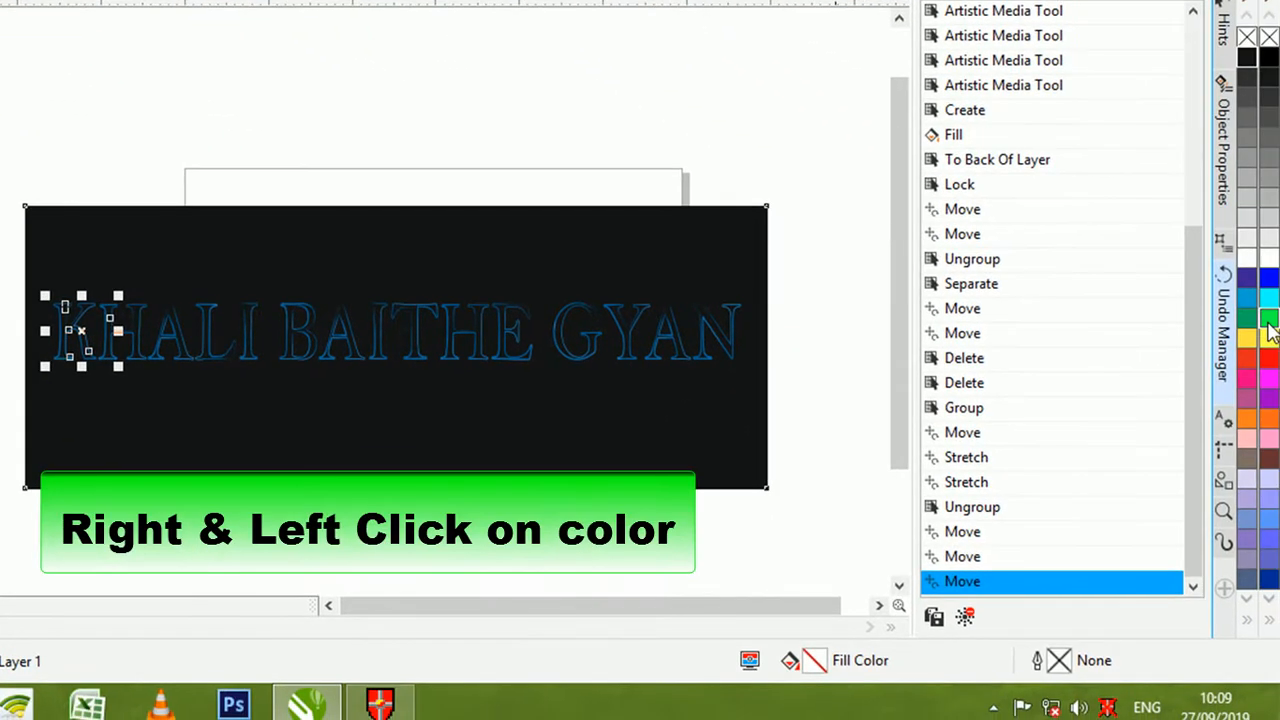
{"action": "left_click", "coordinate": [1267, 320]}
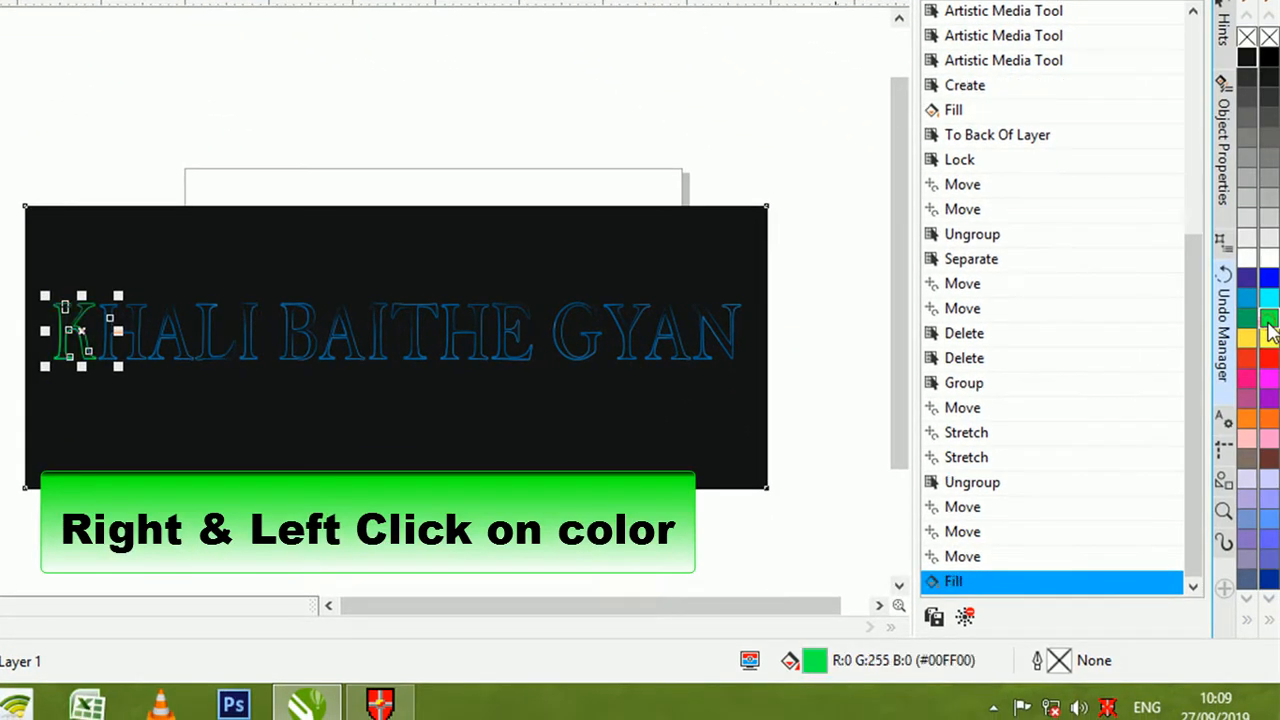
{"action": "right_click", "coordinate": [1267, 322]}
{"action": "left_click", "coordinate": [48, 232]}
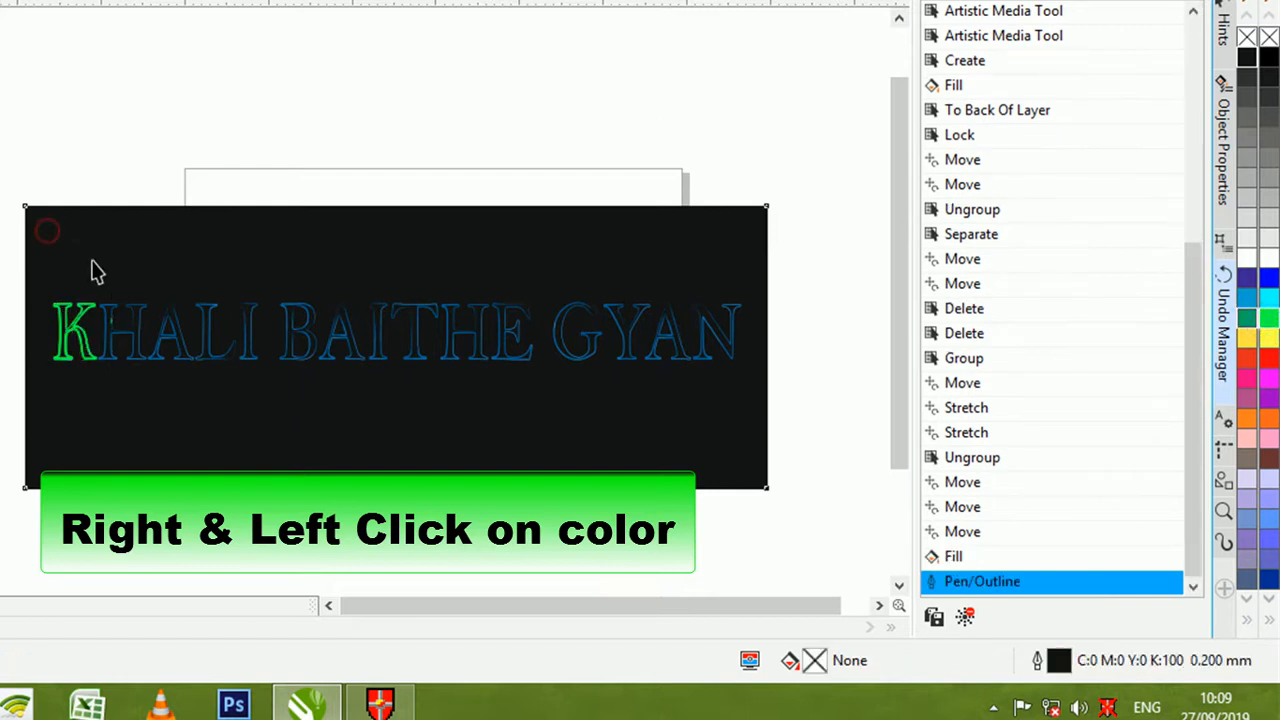
Set the fill and outline of the strokes forming the H in KHALI to cyan (#00FFFF)
{"action": "left_click_drag", "start_coordinate": [170, 393], "coordinate": [170, 393]}
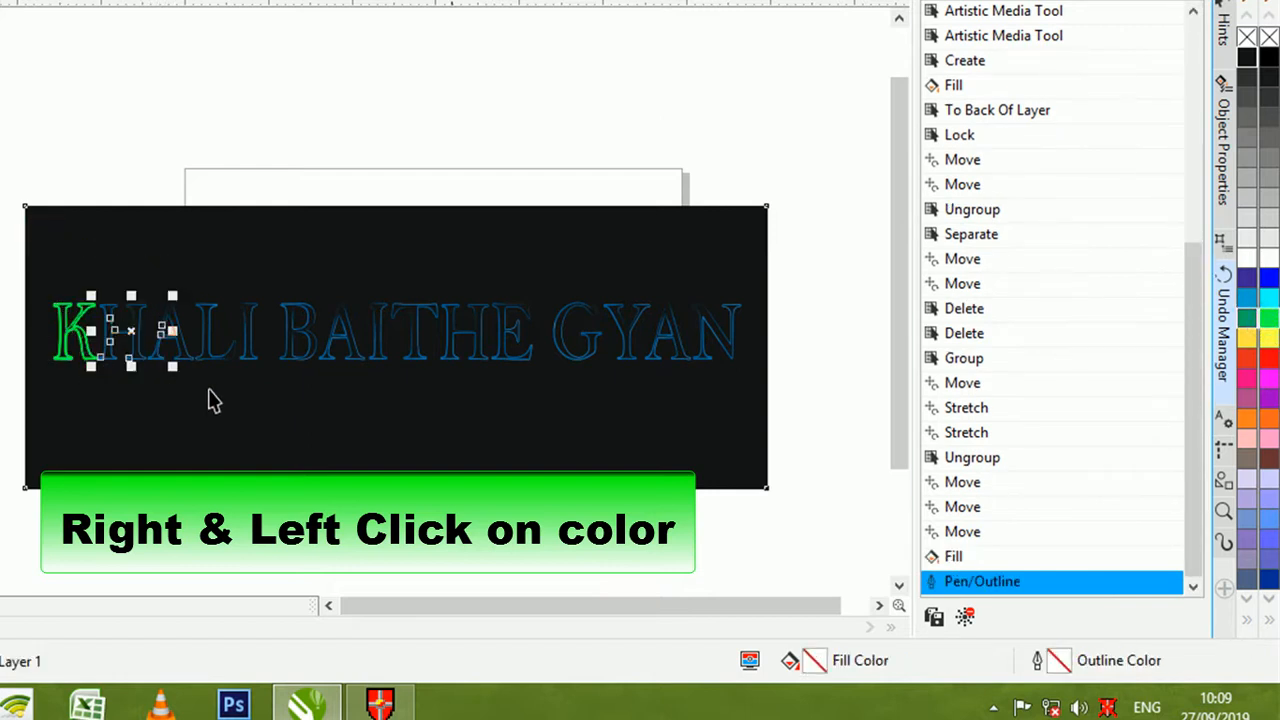
{"action": "left_click", "coordinate": [1267, 305]}
{"action": "right_click", "coordinate": [1267, 305]}
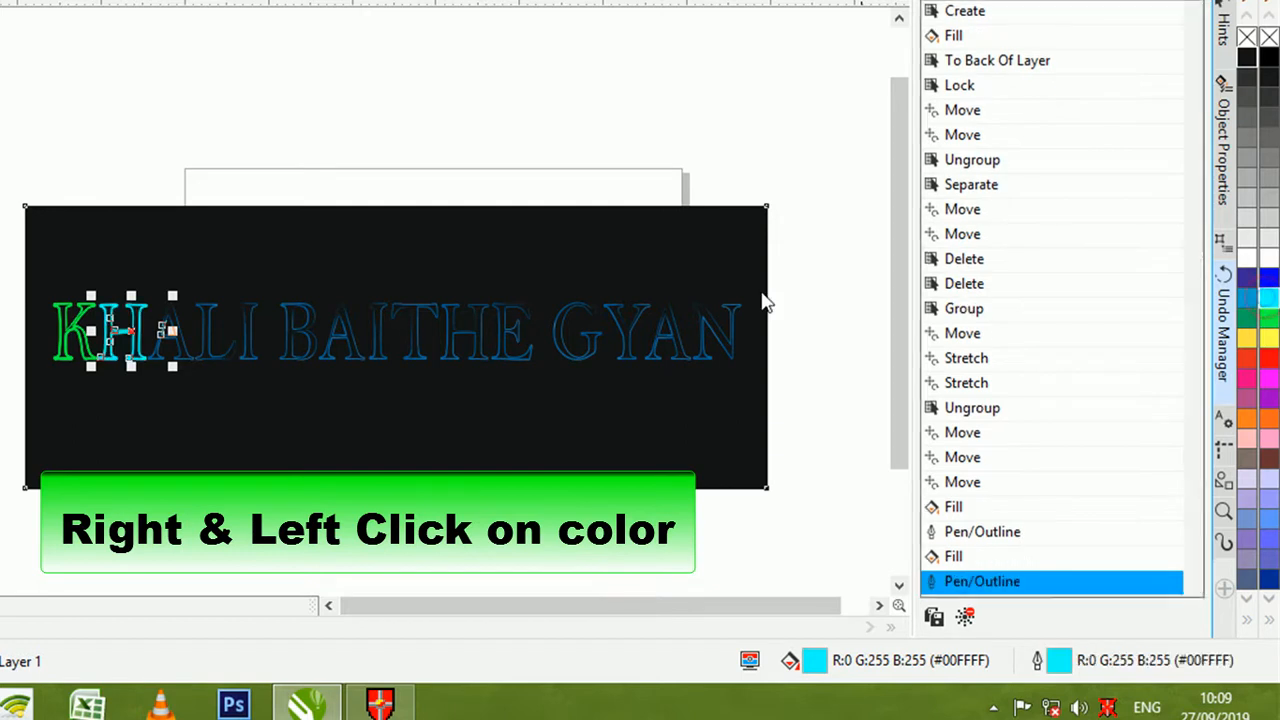
Set the fill and outline of all strokes forming the A in KHALI to red (#FF0000), including any left uncolored
{"action": "left_click", "coordinate": [166, 278]}
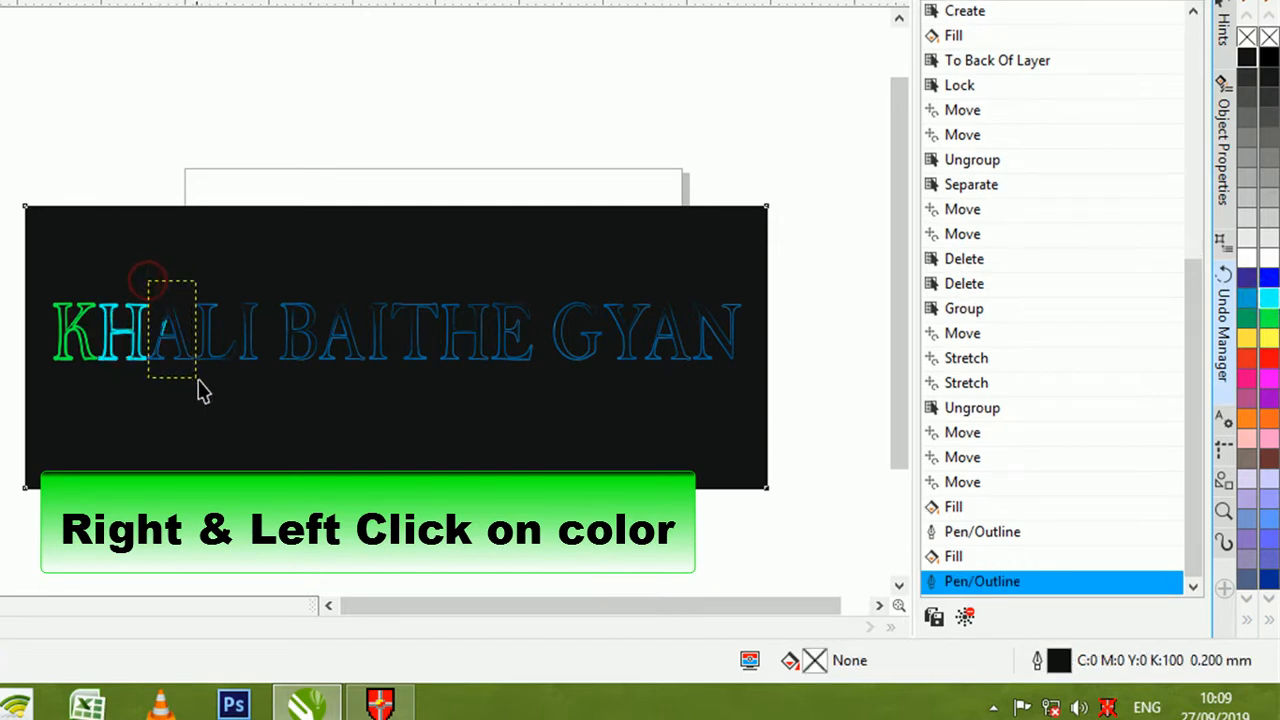
{"action": "left_click_drag", "start_coordinate": [200, 390], "coordinate": [205, 393]}
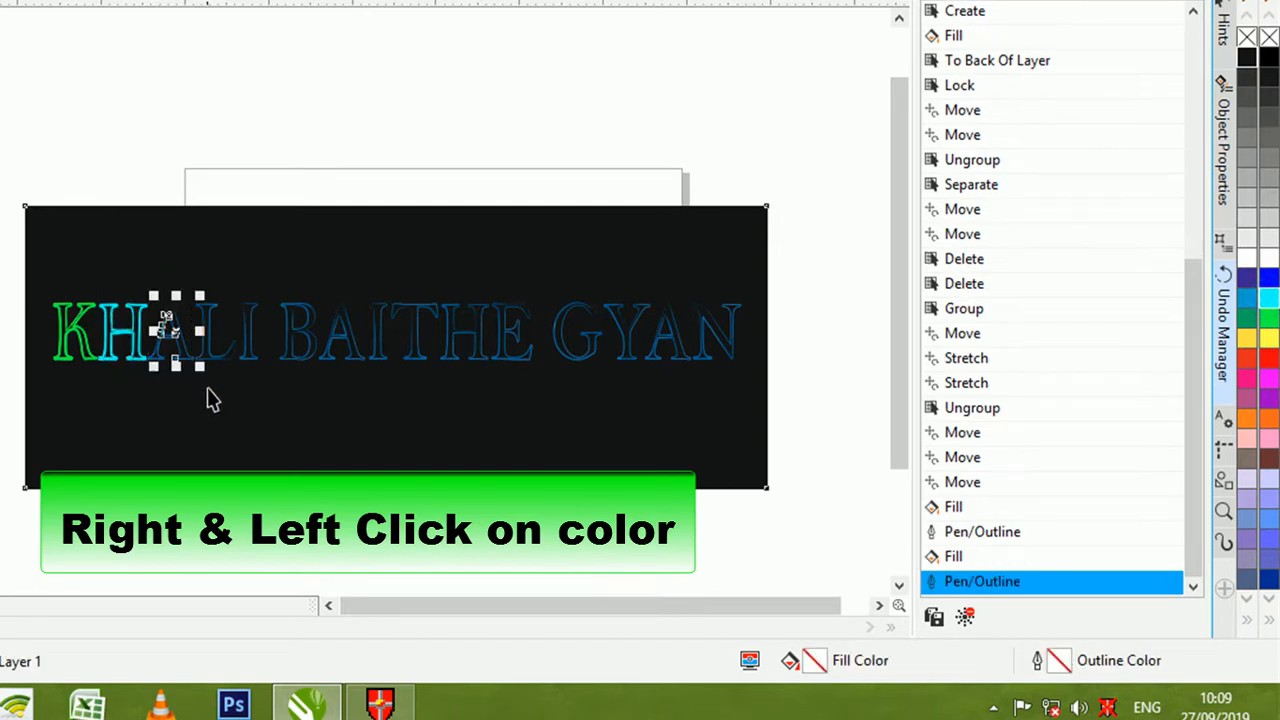
{"action": "left_click", "coordinate": [1268, 362]}
{"action": "right_click", "coordinate": [1268, 362]}
{"action": "left_click", "coordinate": [142, 396]}
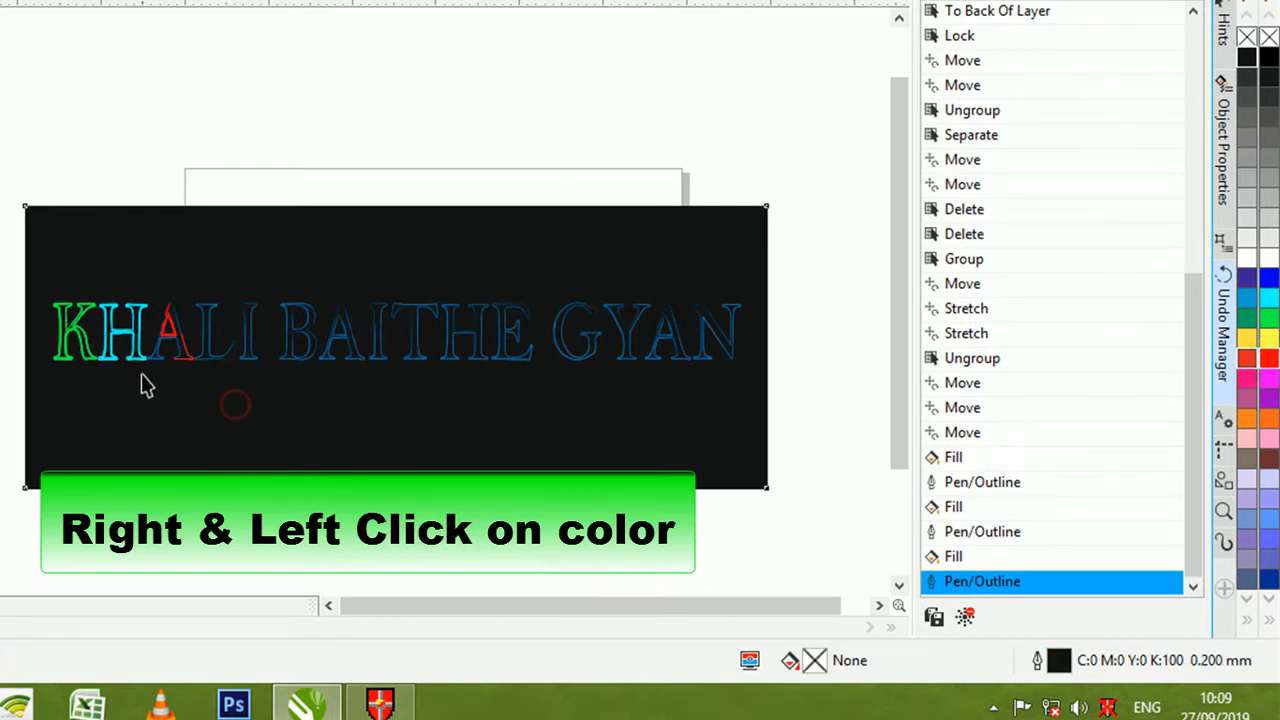
{"action": "left_click_drag", "start_coordinate": [212, 420], "coordinate": [212, 420]}
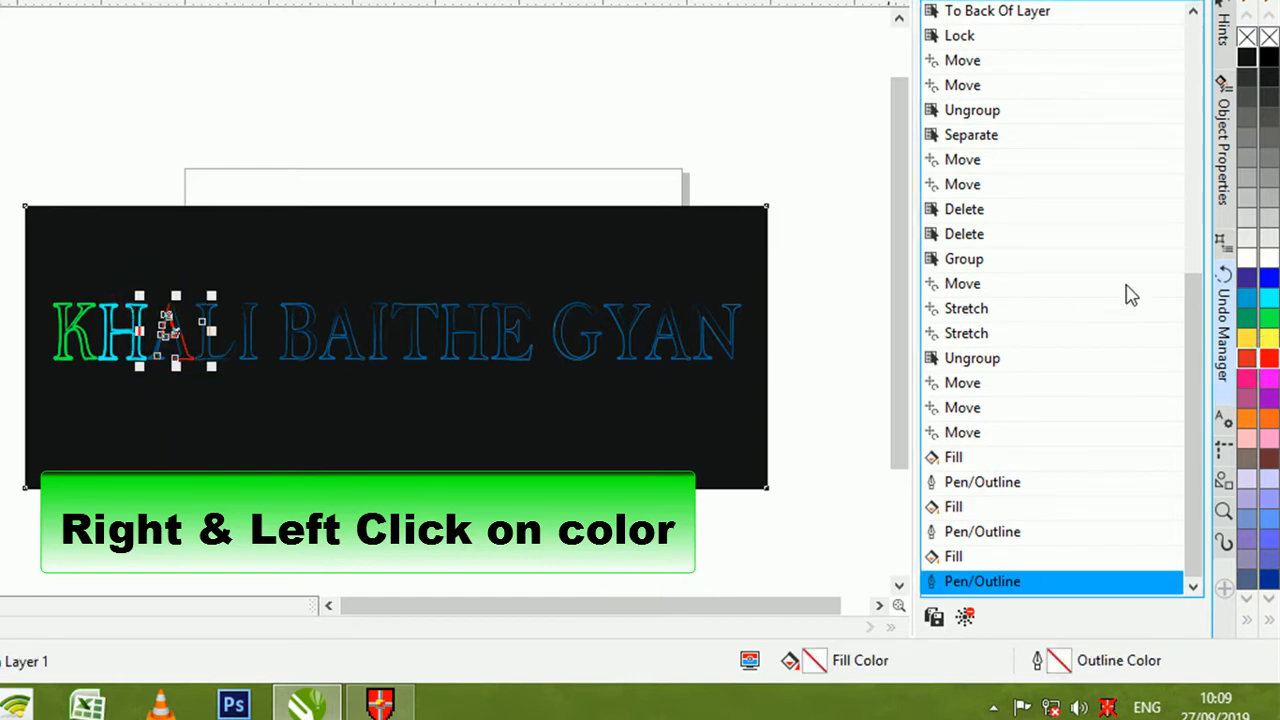
{"action": "left_click", "coordinate": [1268, 362]}
{"action": "right_click", "coordinate": [1268, 362]}
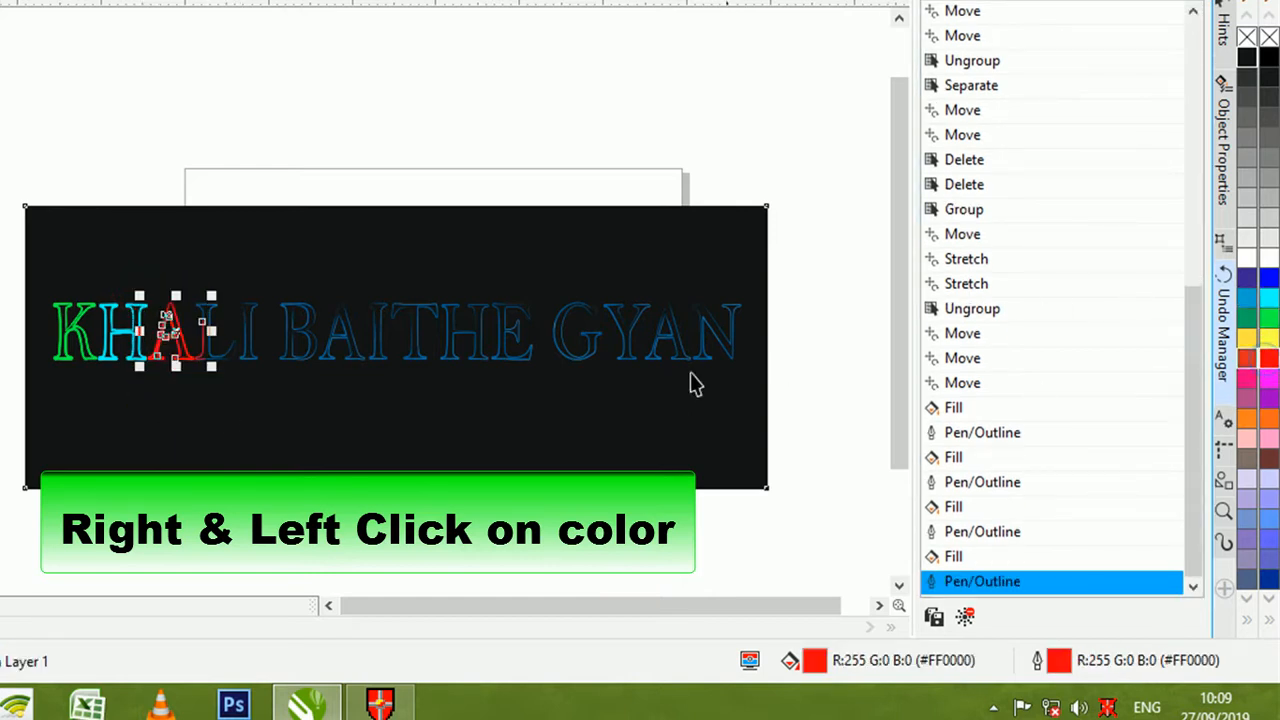
{"action": "left_click", "coordinate": [290, 178]}
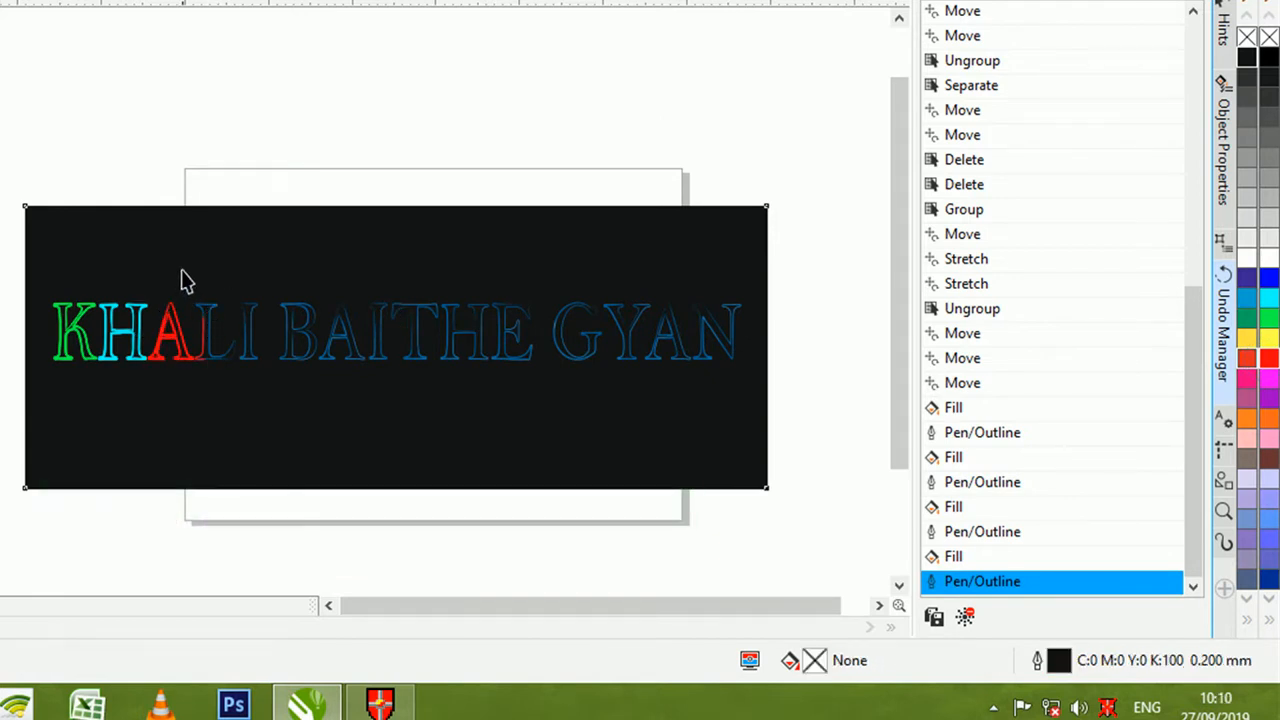
Set the fill and outline of the strokes forming the L in KHALI to yellow (#FFFF00)
{"action": "left_click_drag", "start_coordinate": [240, 403], "coordinate": [246, 402]}
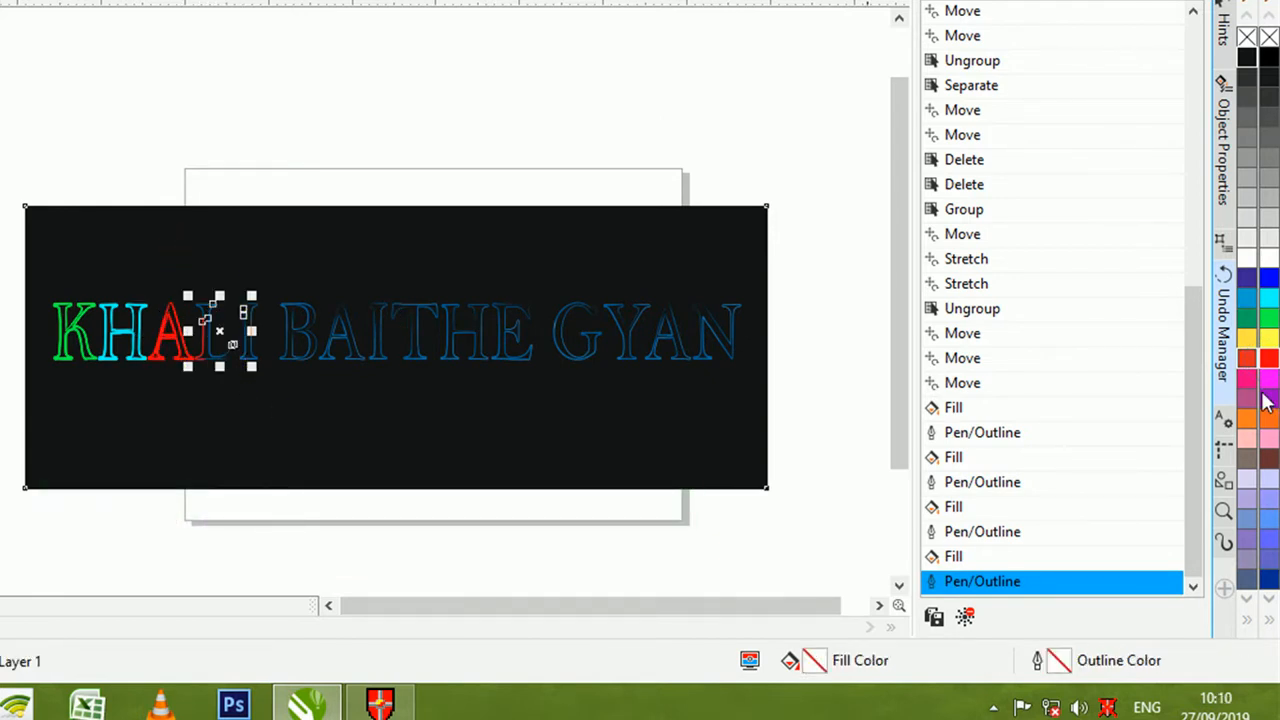
{"action": "left_click", "coordinate": [1267, 340]}
{"action": "right_click", "coordinate": [1267, 340]}
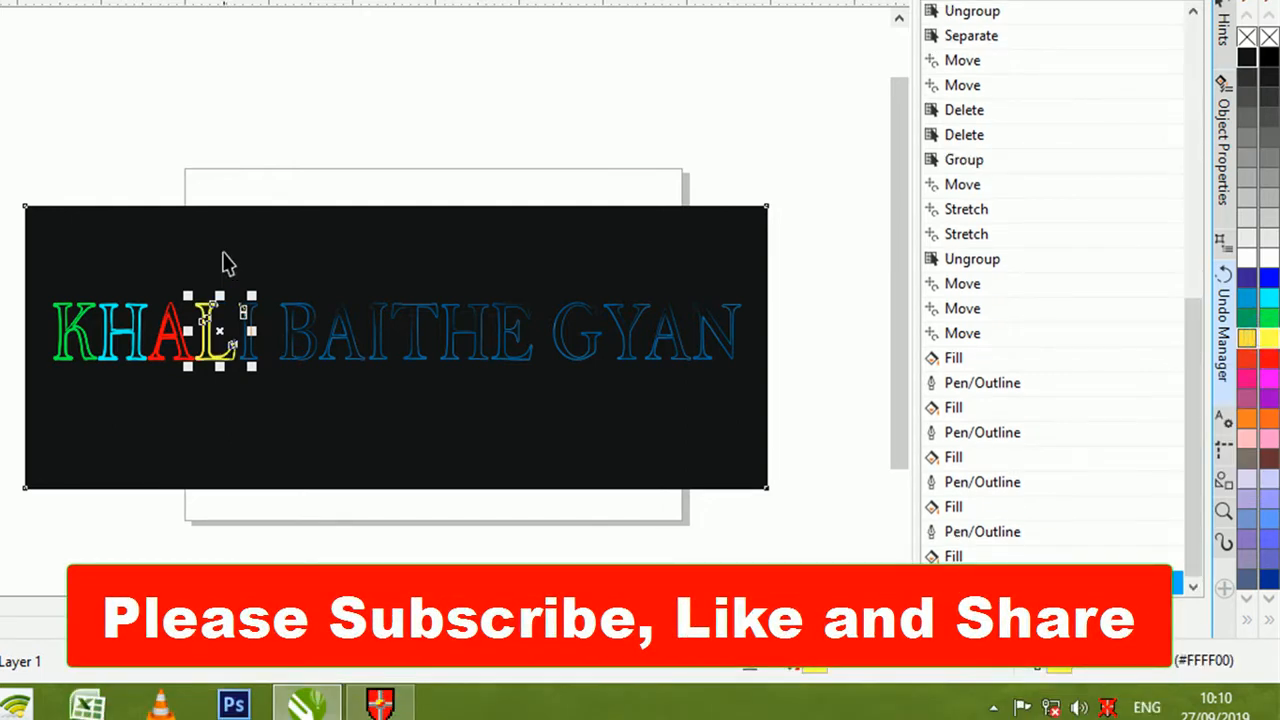
Set the fill and outline of the strokes forming the I in KHALI to magenta
{"action": "left_click_drag", "start_coordinate": [223, 252], "coordinate": [258, 338]}
{"action": "left_click_drag", "start_coordinate": [280, 385], "coordinate": [282, 388]}
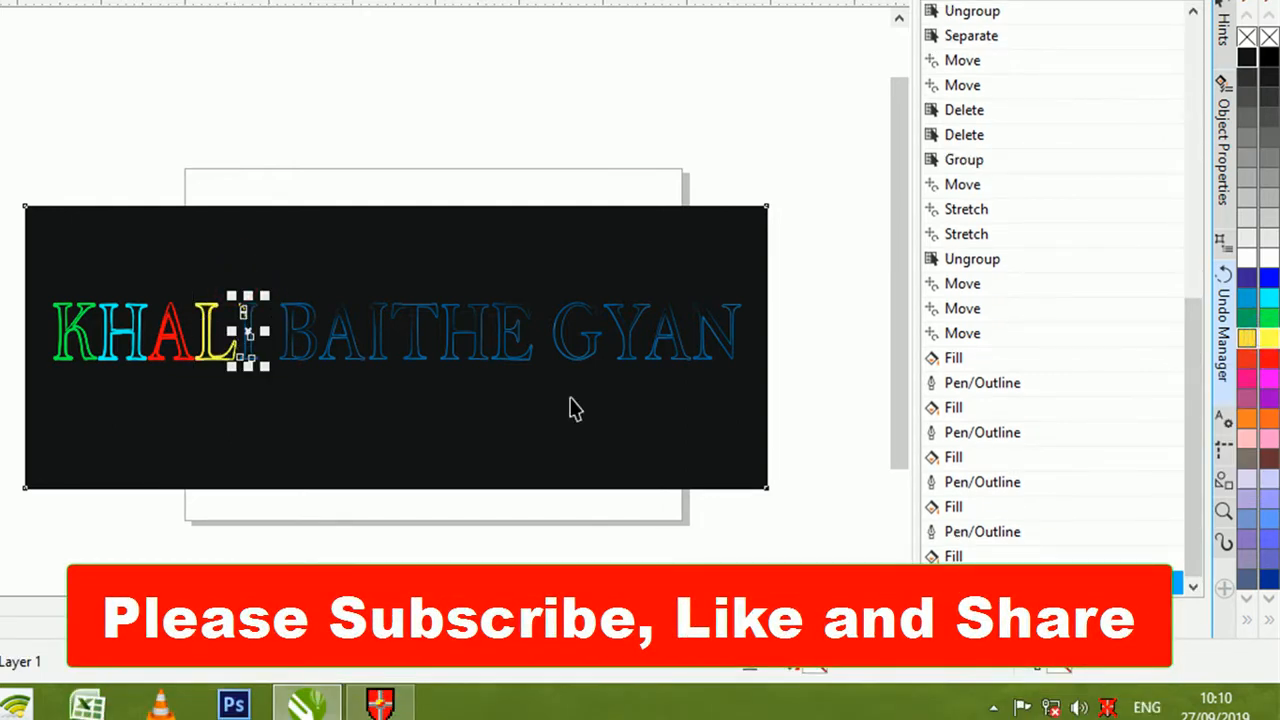
{"action": "left_click", "coordinate": [1266, 380]}
{"action": "right_click", "coordinate": [1266, 380]}
{"action": "left_click", "coordinate": [459, 240]}
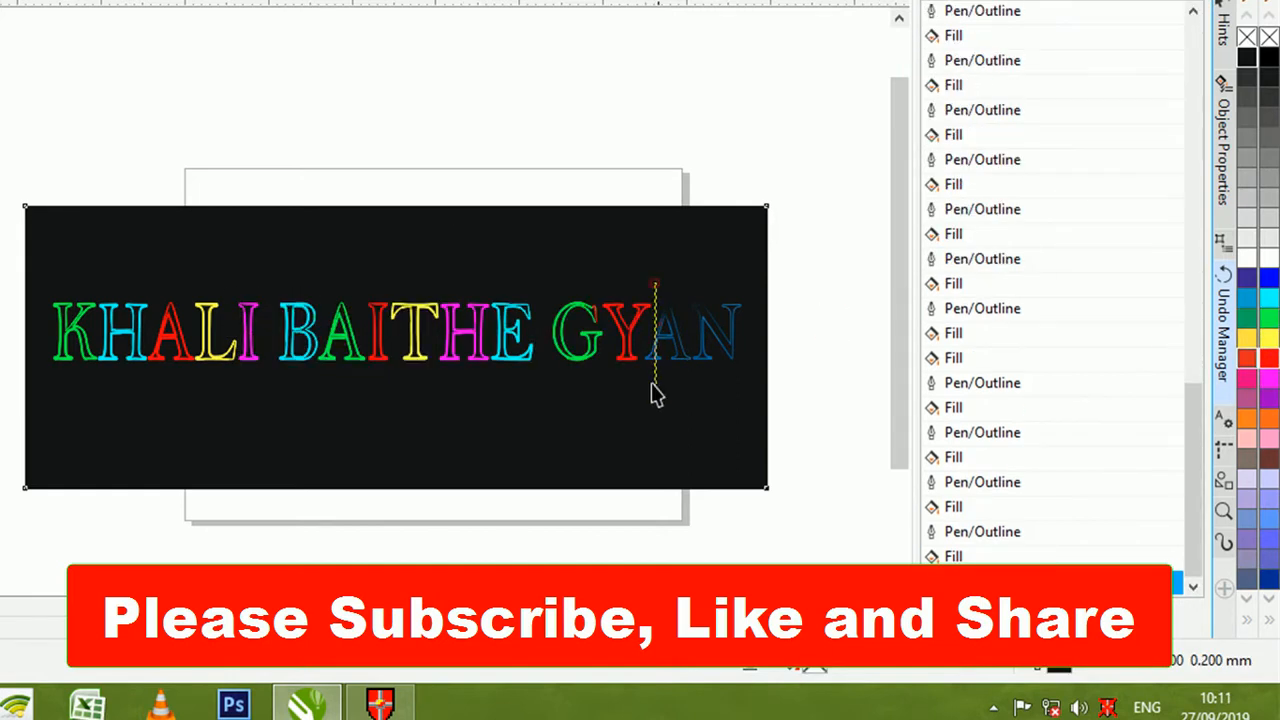
Set the fill and outline of the strokes forming the A in GYAN to cyan (#00FFFF)
{"action": "left_click_drag", "start_coordinate": [652, 393], "coordinate": [645, 287]}
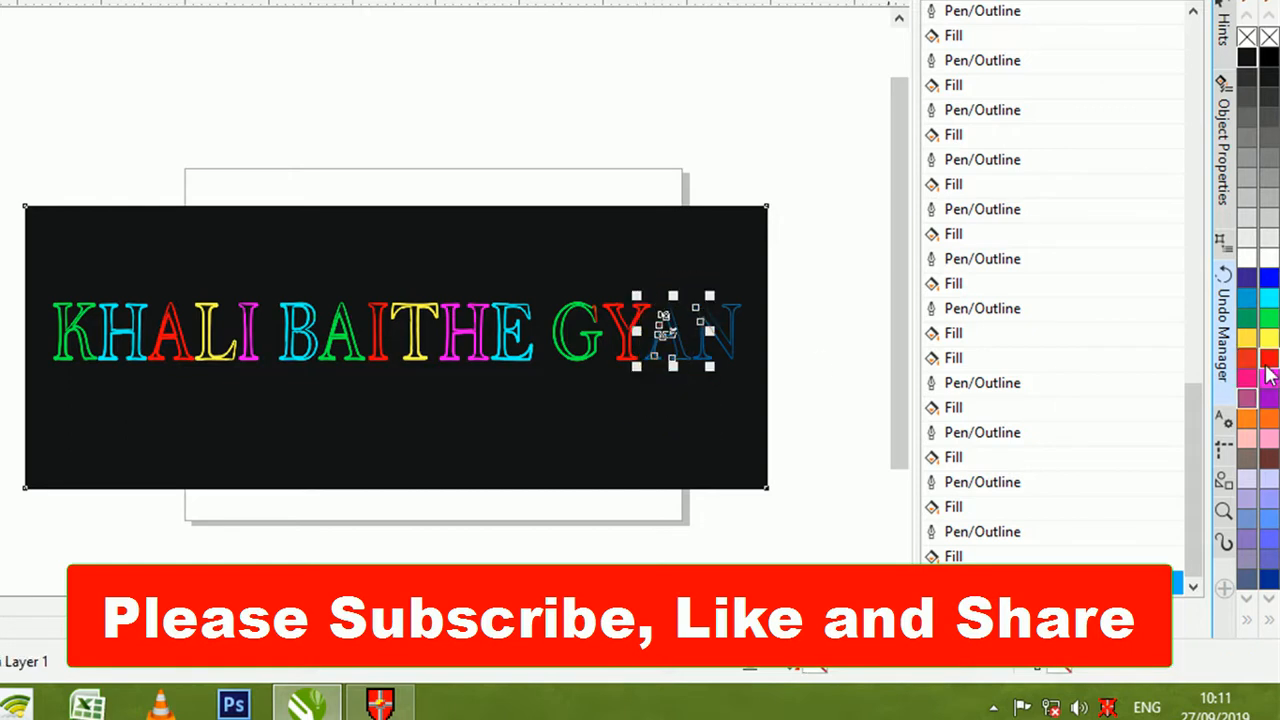
{"action": "right_click", "coordinate": [1268, 305]}
{"action": "right_click", "coordinate": [1270, 302]}
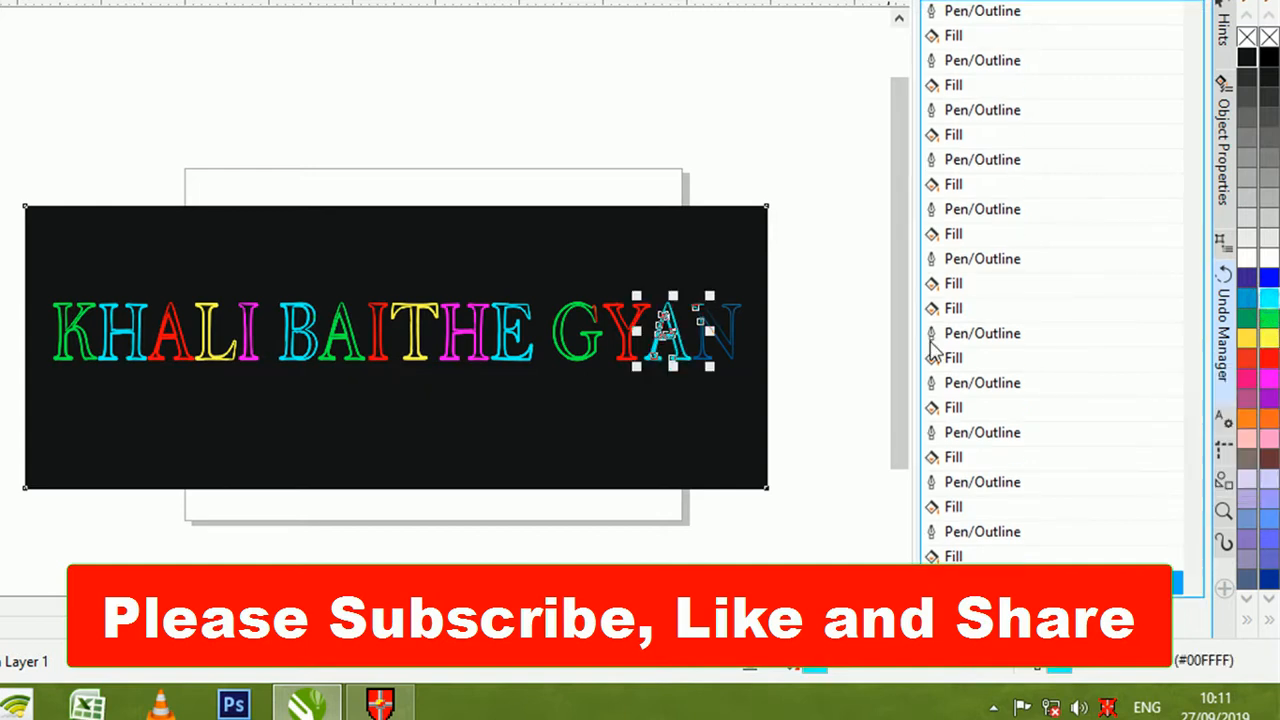
{"action": "left_click", "coordinate": [707, 407]}
Set the fill and outline of the strokes forming the N in GYAN to magenta and group all the lettering strokes
{"action": "left_click_drag", "start_coordinate": [685, 282], "coordinate": [752, 396]}
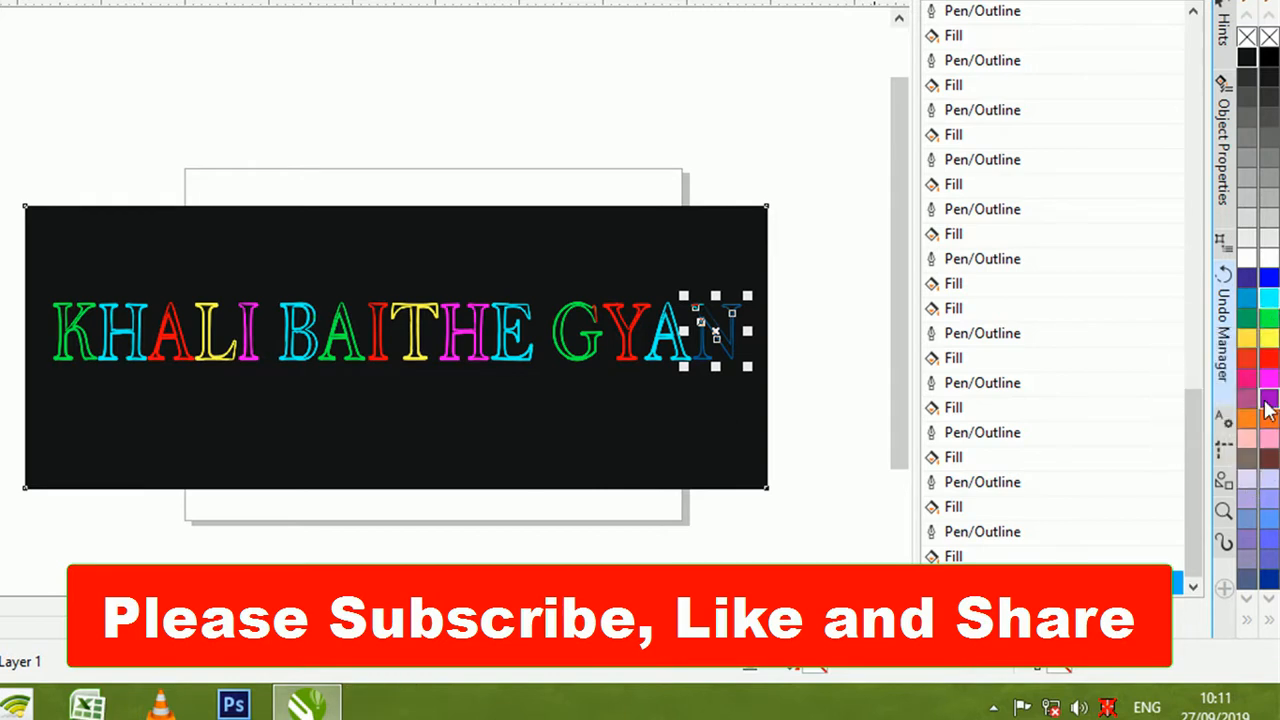
{"action": "right_click", "coordinate": [1268, 390]}
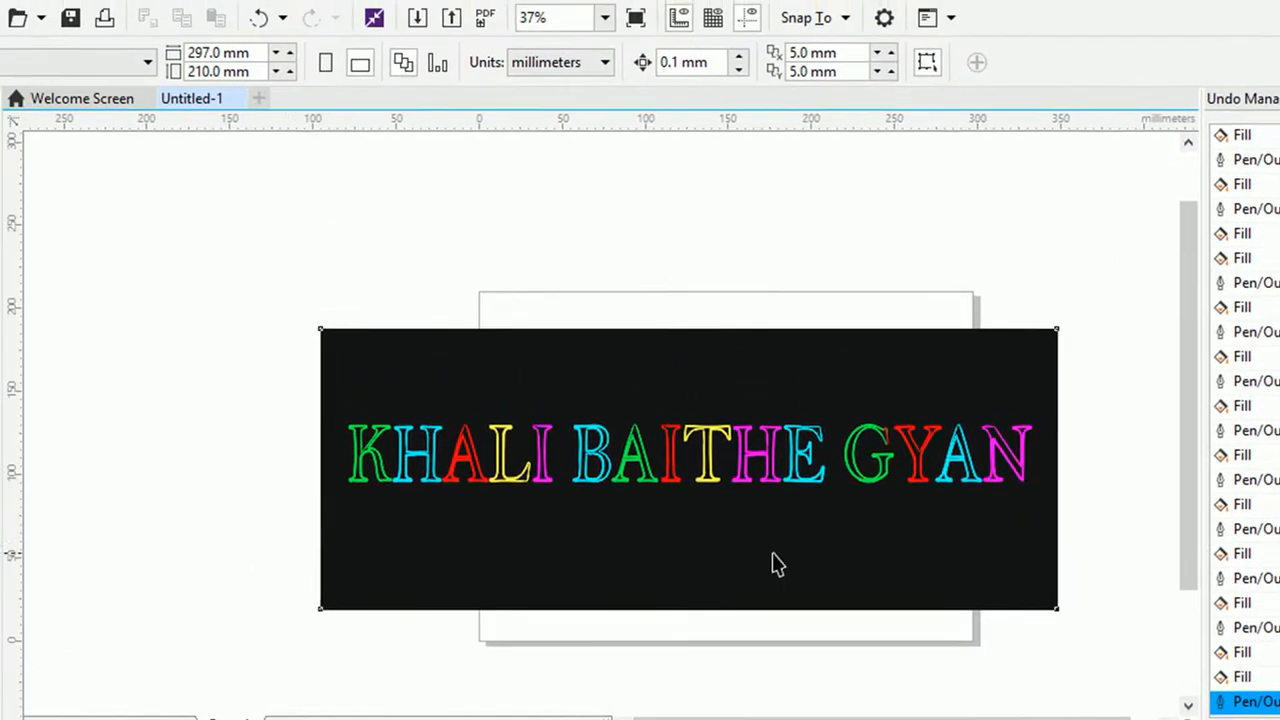
{"action": "left_click_drag", "start_coordinate": [1172, 558], "coordinate": [1013, 544]}
{"action": "left_click", "coordinate": [1045, 77]}
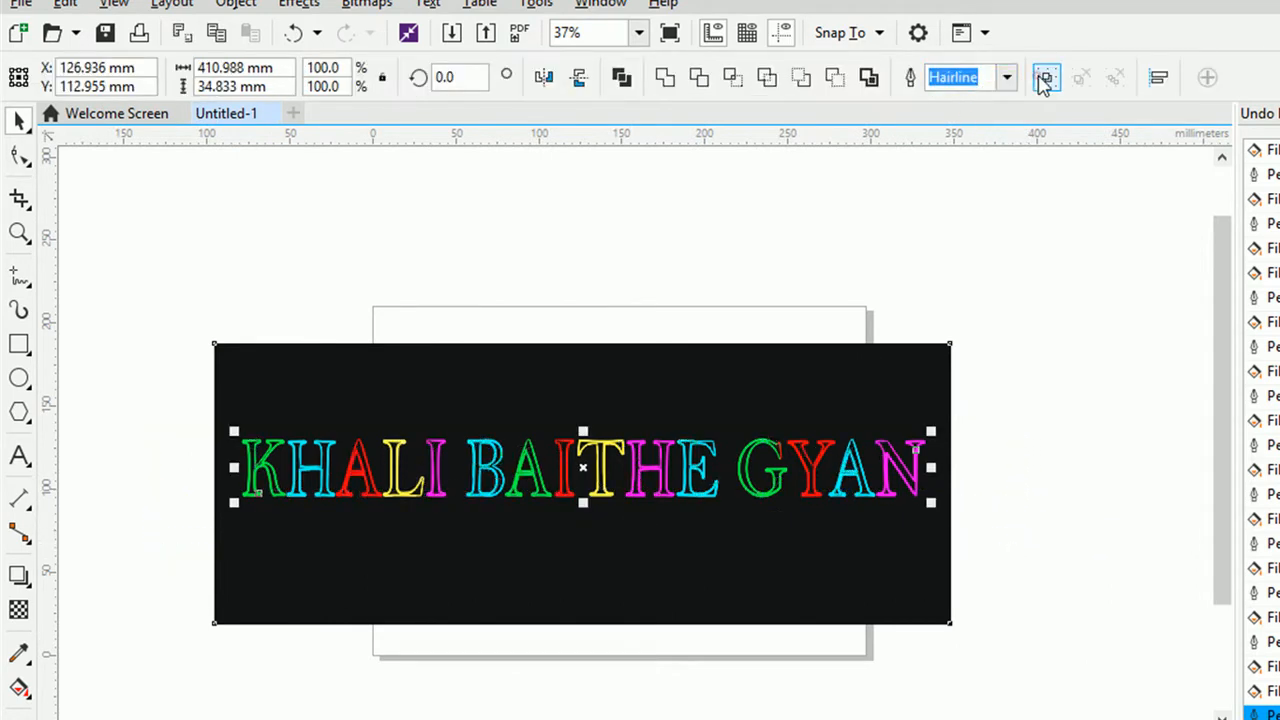
Create a vertically mirrored copy of the lettering group directly below it and nudge the copy down about 2.6 mm
{"action": "left_click_drag", "start_coordinate": [581, 432], "coordinate": [569, 563]}
{"action": "right_click", "coordinate": [569, 563]}
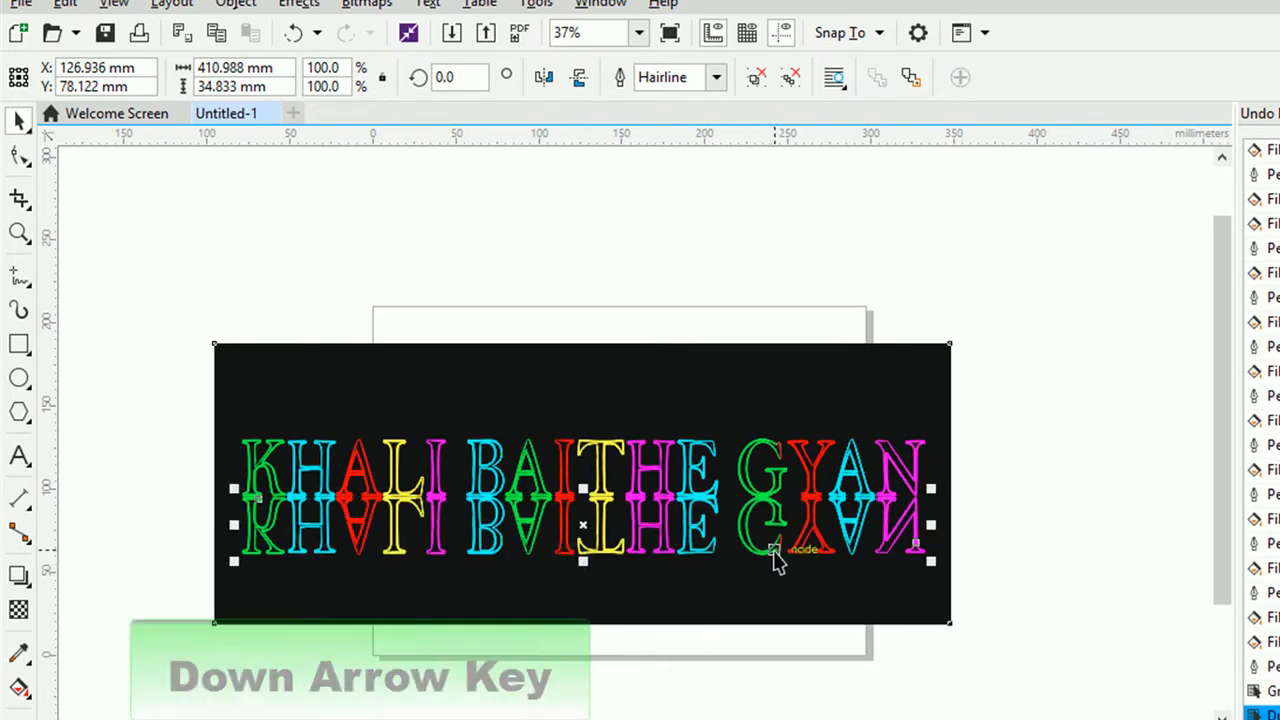
{"action": "key", "text": "Down"}
{"action": "key", "text": "Down"}
{"action": "key", "text": "Down"}
{"action": "key", "text": "Down"}
{"action": "key", "text": "Down"}
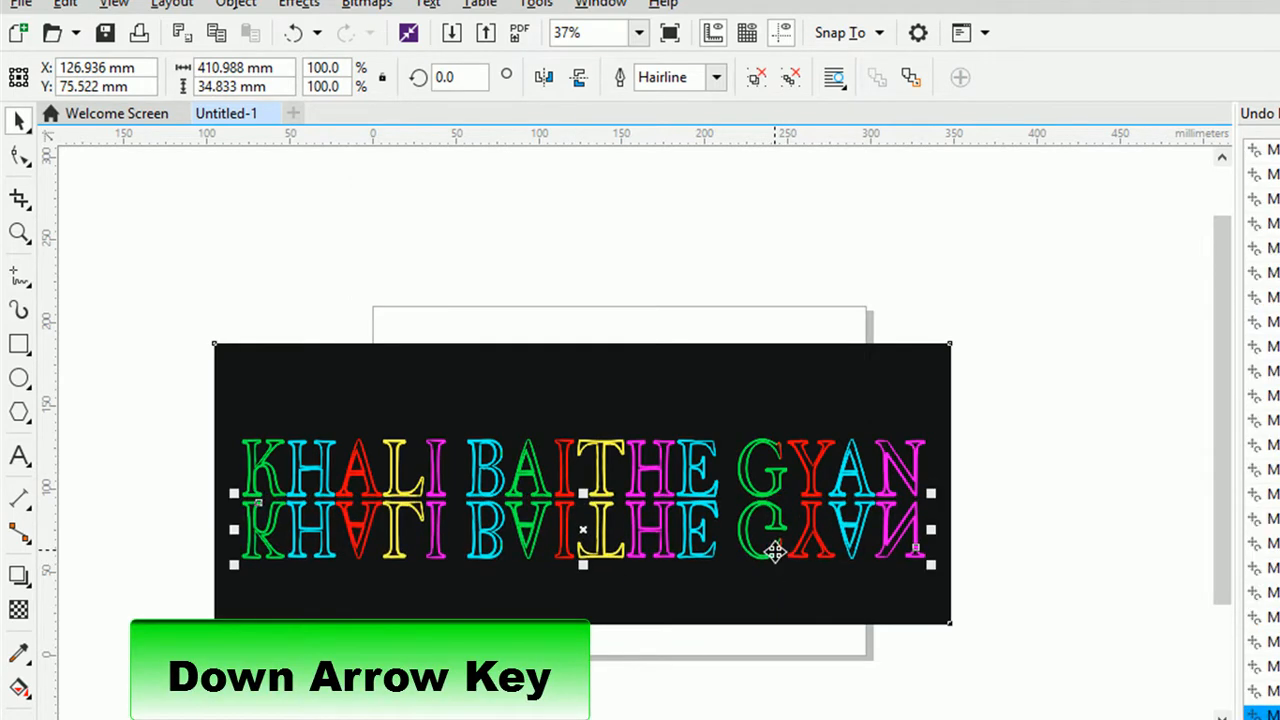
{"action": "left_click", "coordinate": [1014, 417]}
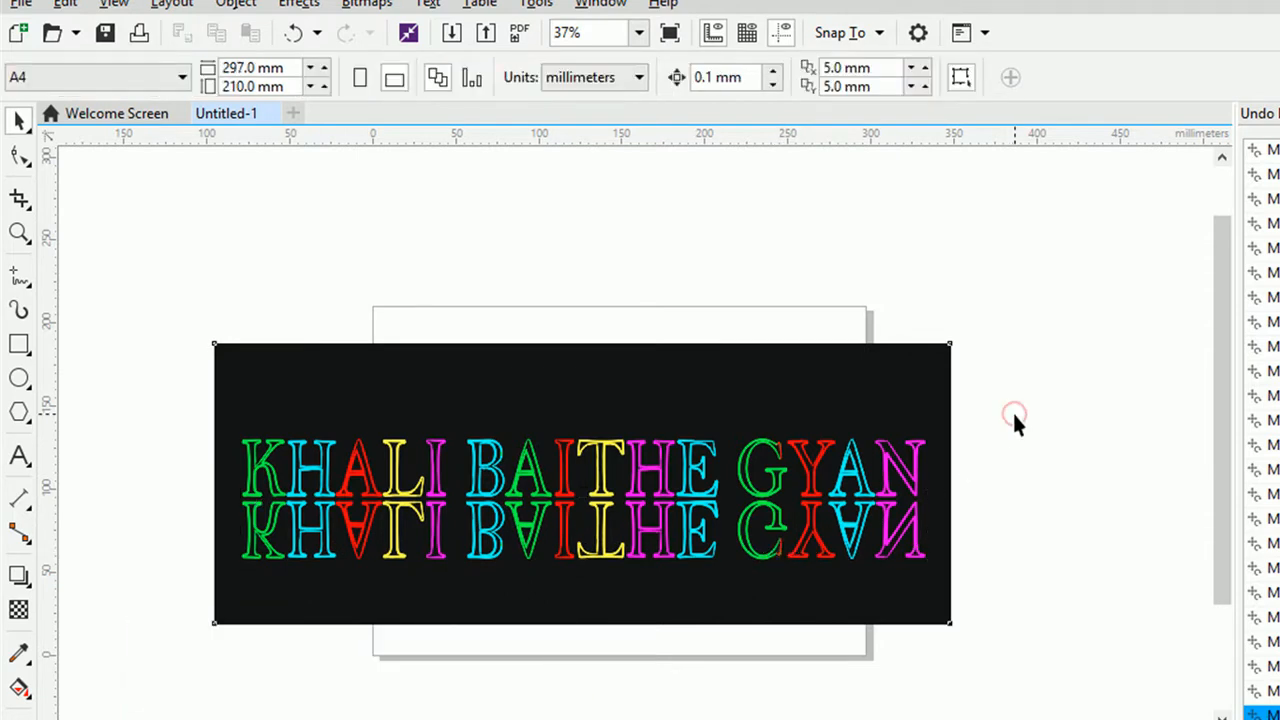
Duplicate the upright lettering group in place, undoing a trial move of the copy
{"action": "left_click", "coordinate": [650, 478]}
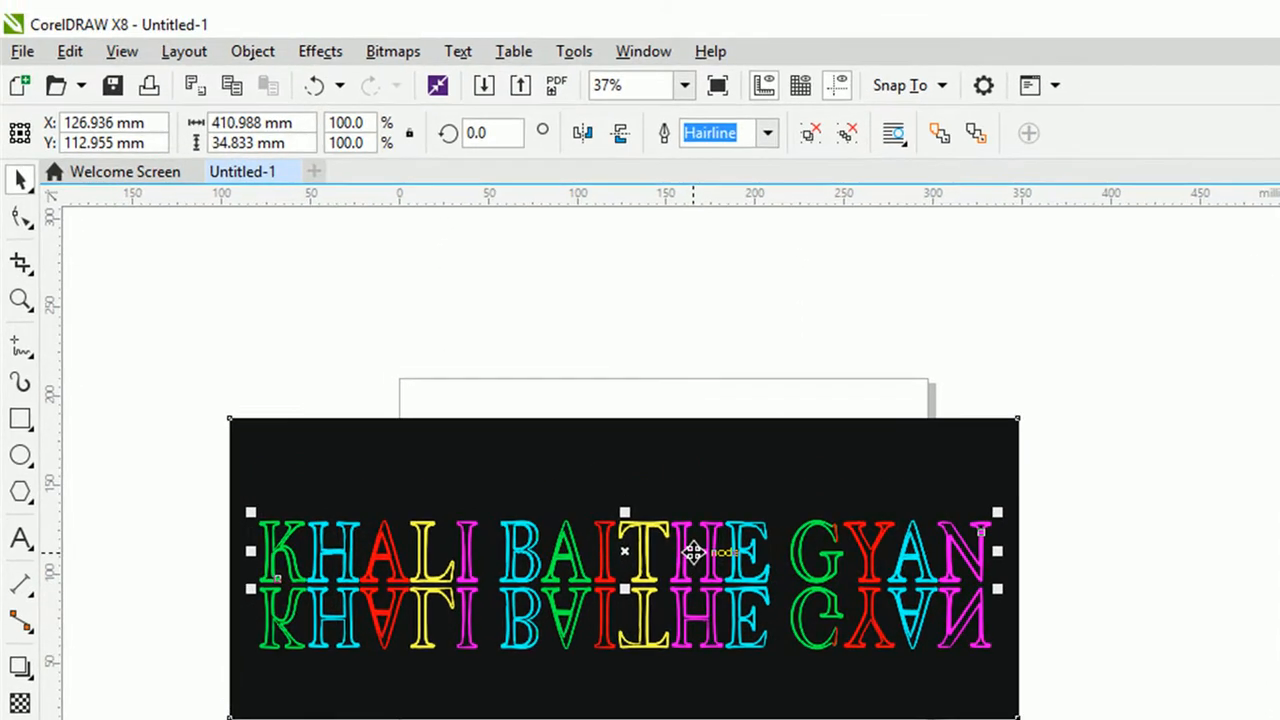
{"action": "key", "text": "plus"}
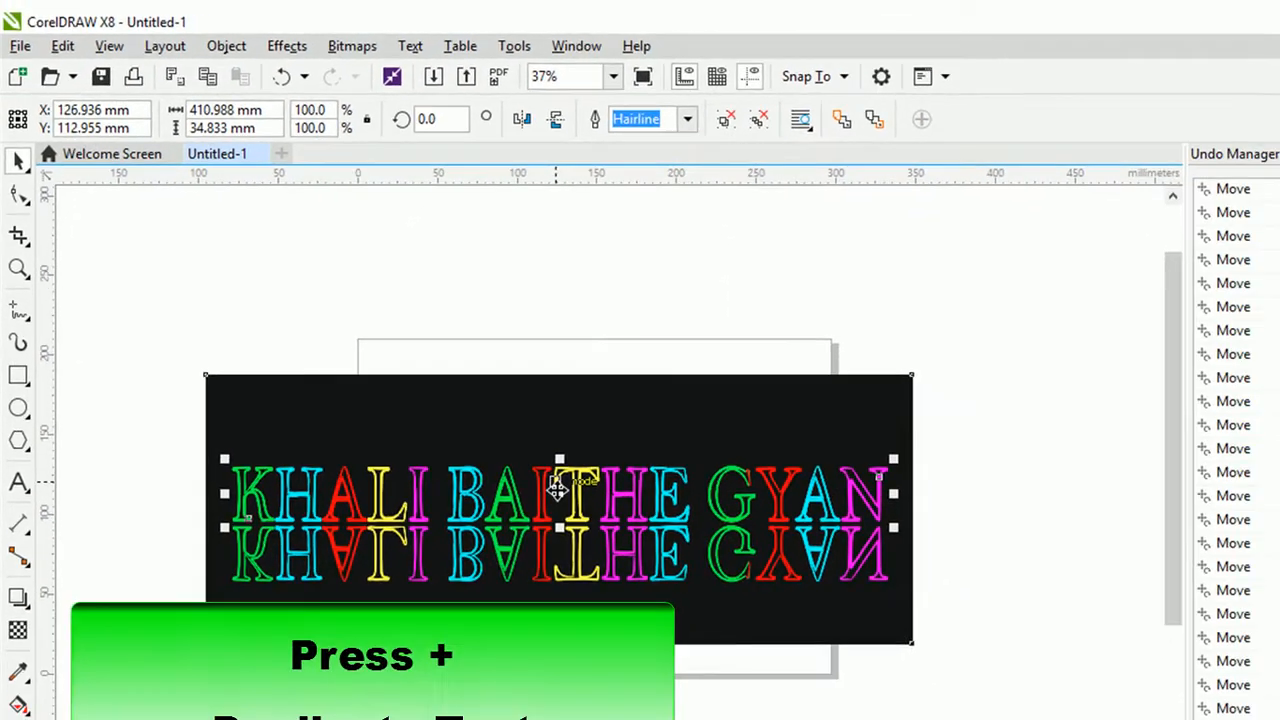
{"action": "left_click_drag", "start_coordinate": [622, 539], "coordinate": [588, 455]}
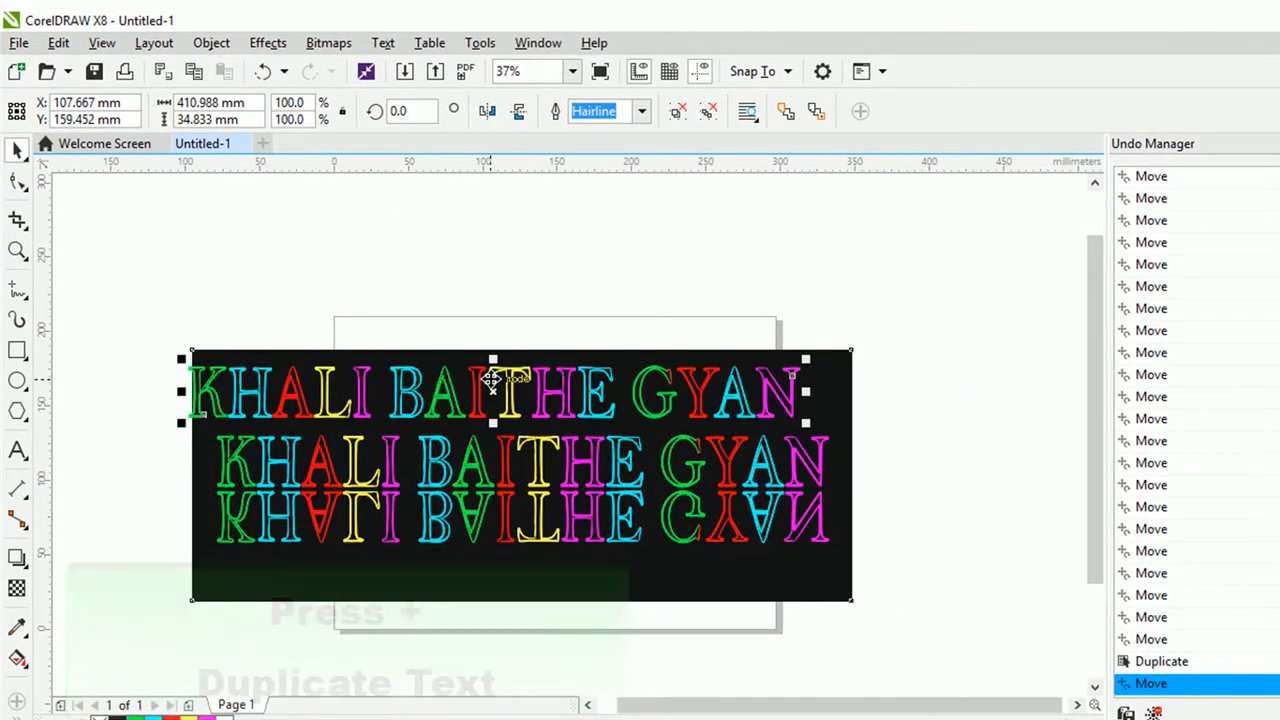
{"action": "key", "text": "ctrl+z"}
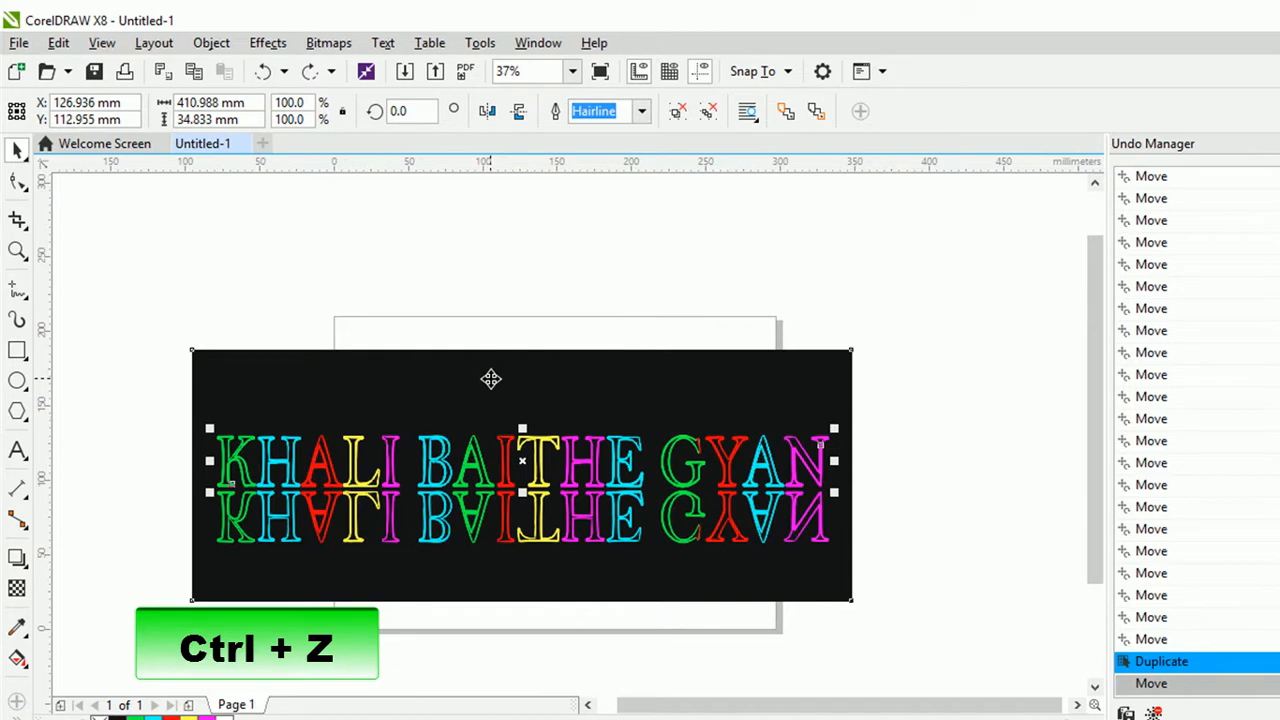
{"action": "left_click", "coordinate": [525, 462]}
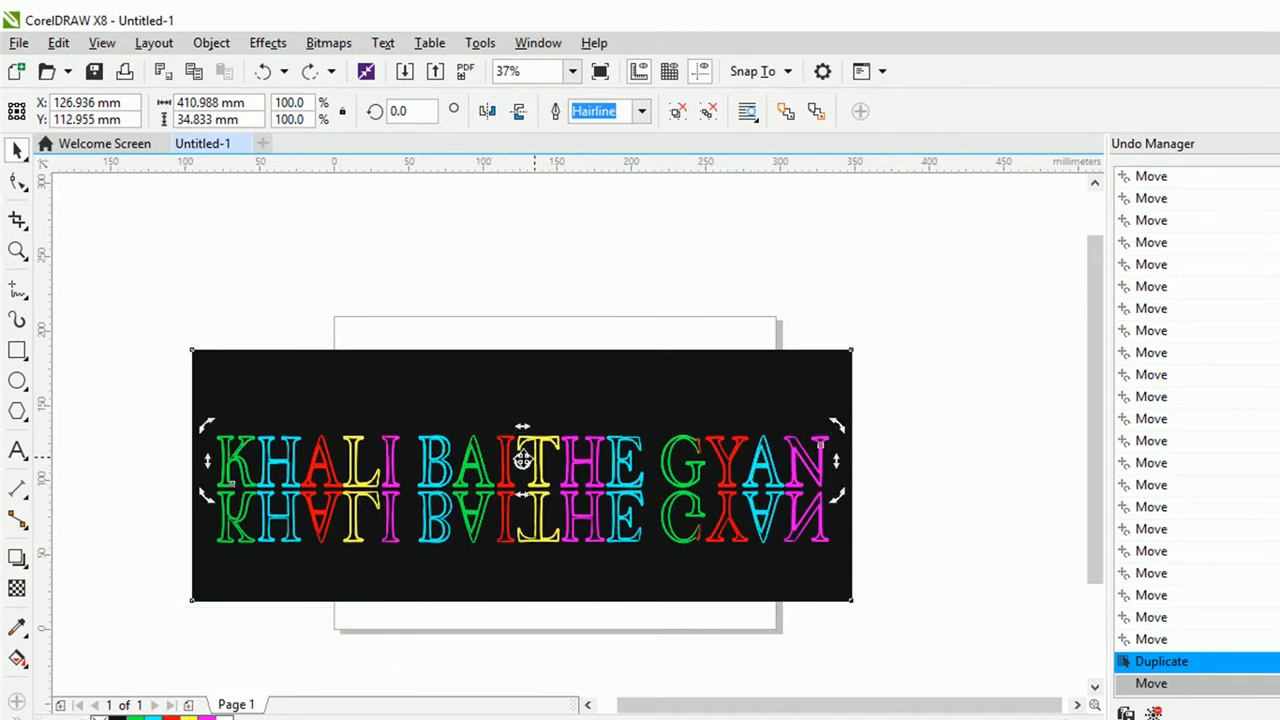
Convert the duplicated lettering to a 300 dpi CMYK Color (32-bit) bitmap with anti-aliasing and a transparent background
{"action": "left_click", "coordinate": [345, 45]}
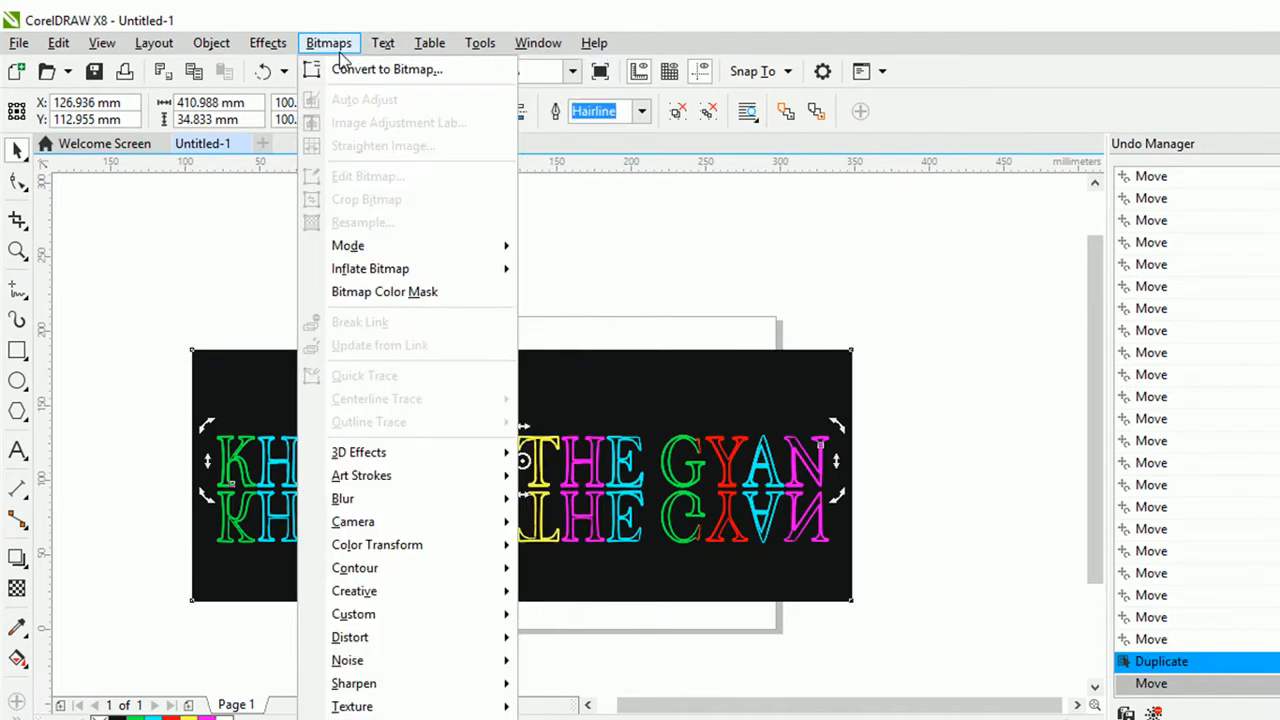
{"action": "left_click", "coordinate": [367, 70]}
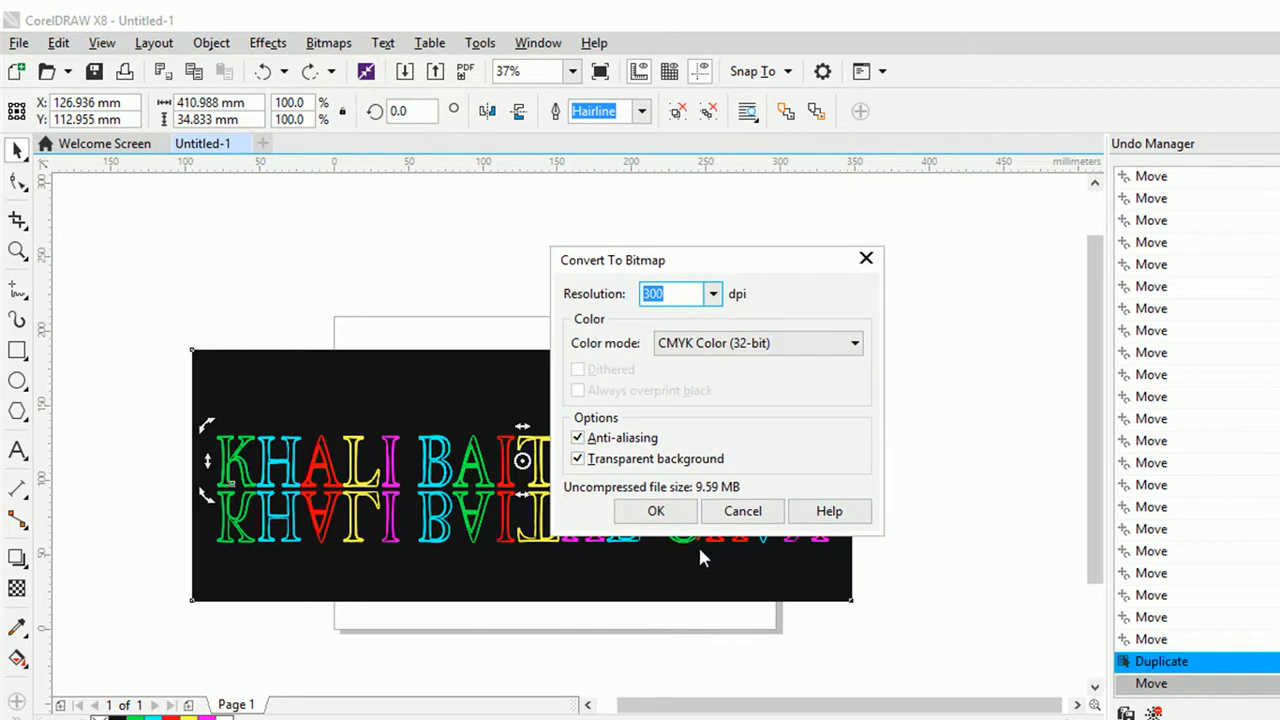
{"action": "left_click", "coordinate": [655, 511]}
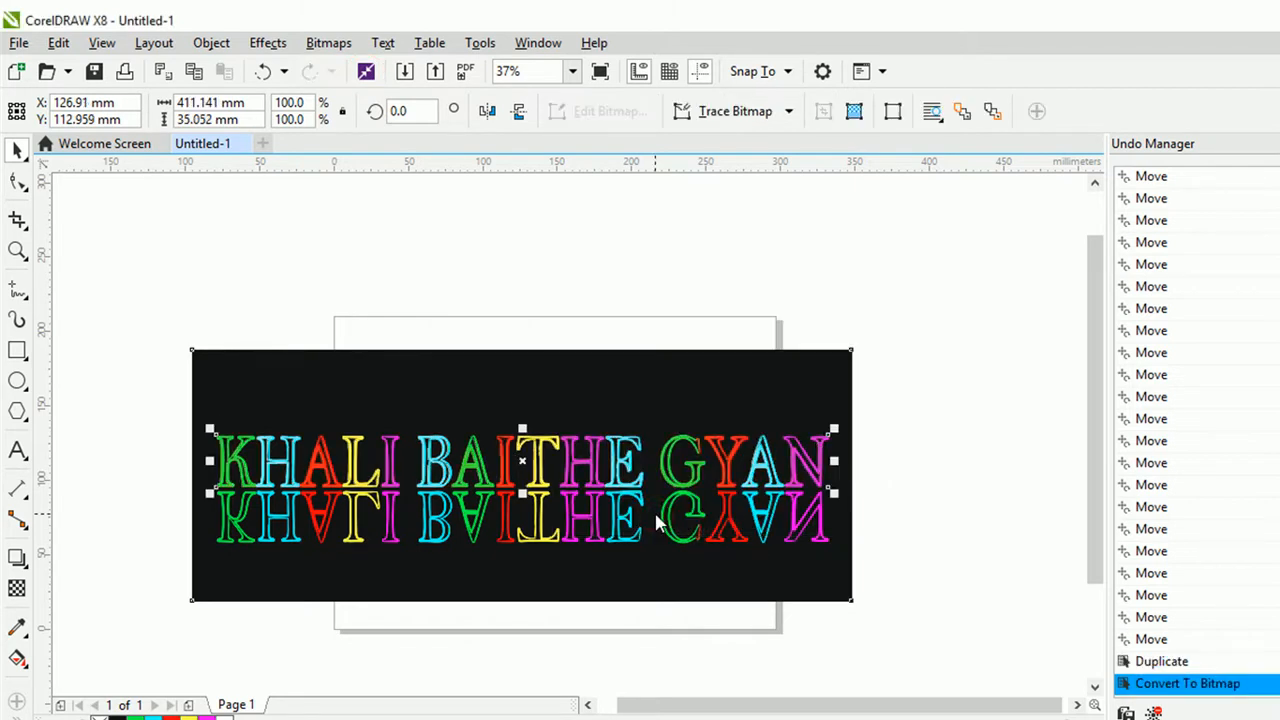
Apply a Gaussian Blur with a radius of 8.4 pixels to the lettering bitmap
{"action": "left_click_drag", "start_coordinate": [548, 480], "coordinate": [551, 479]}
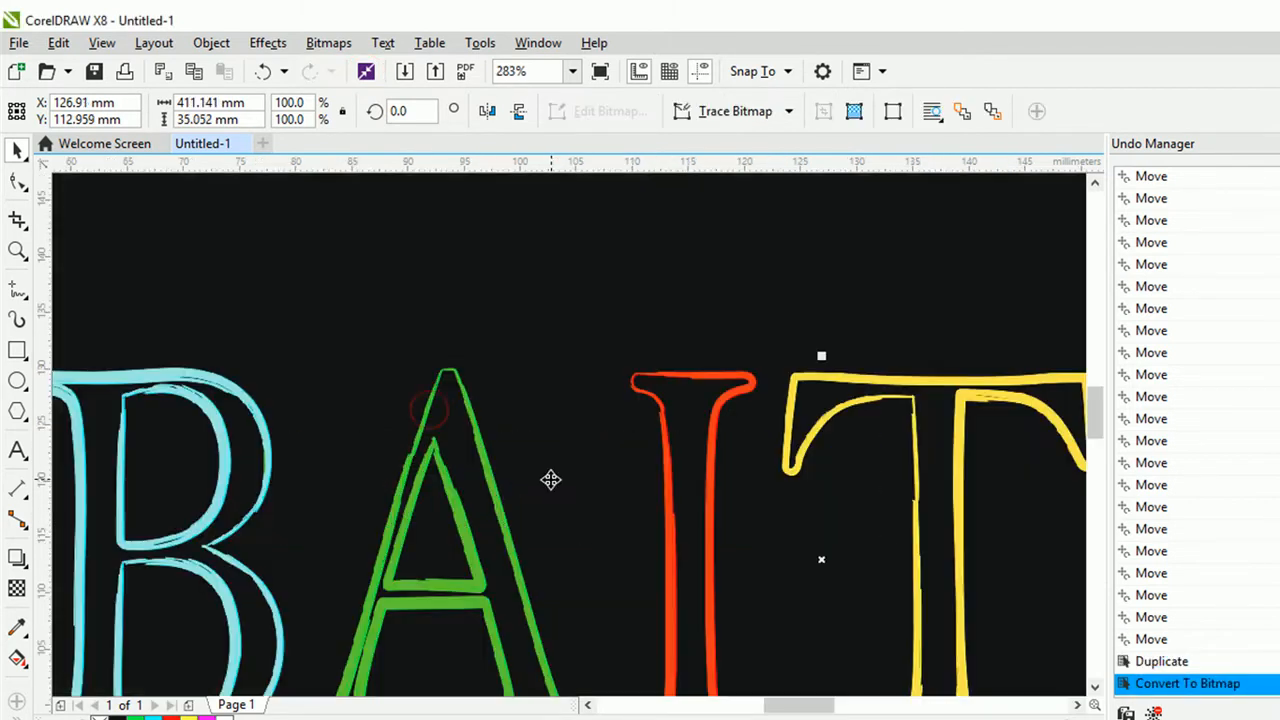
{"action": "left_click", "coordinate": [267, 43]}
{"action": "mouse_move", "coordinate": [330, 45]}
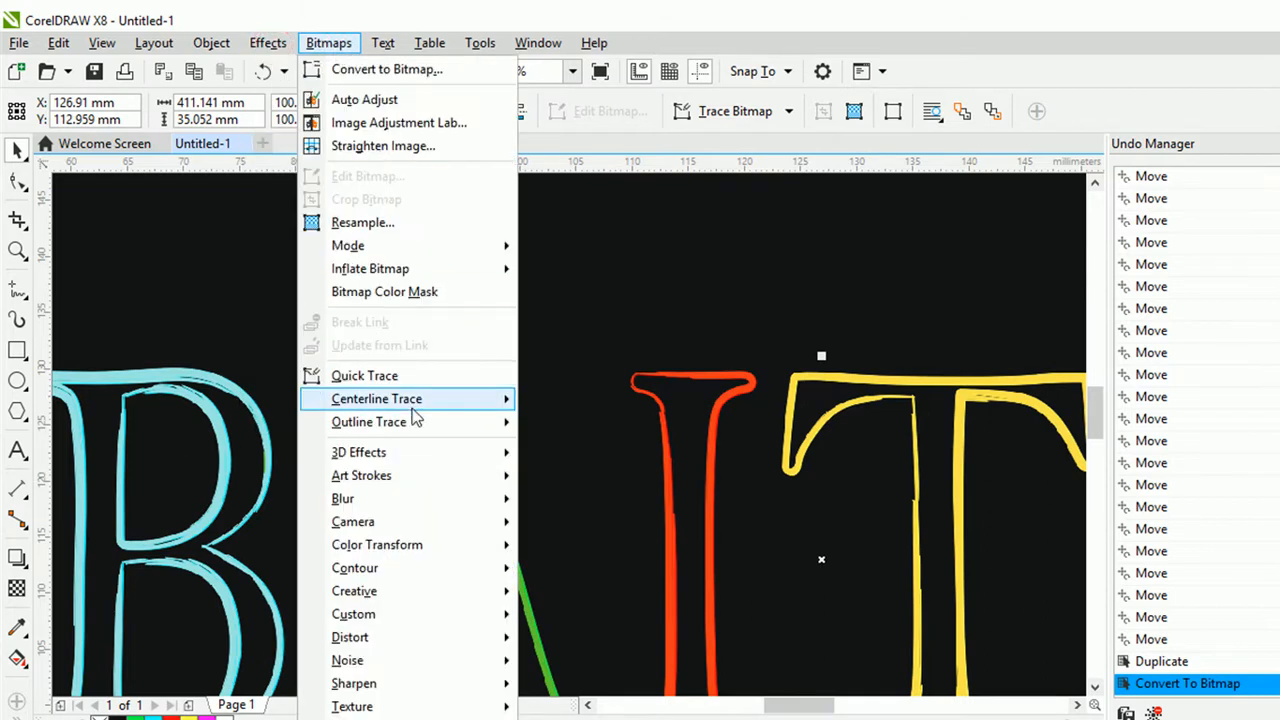
{"action": "mouse_move", "coordinate": [416, 503]}
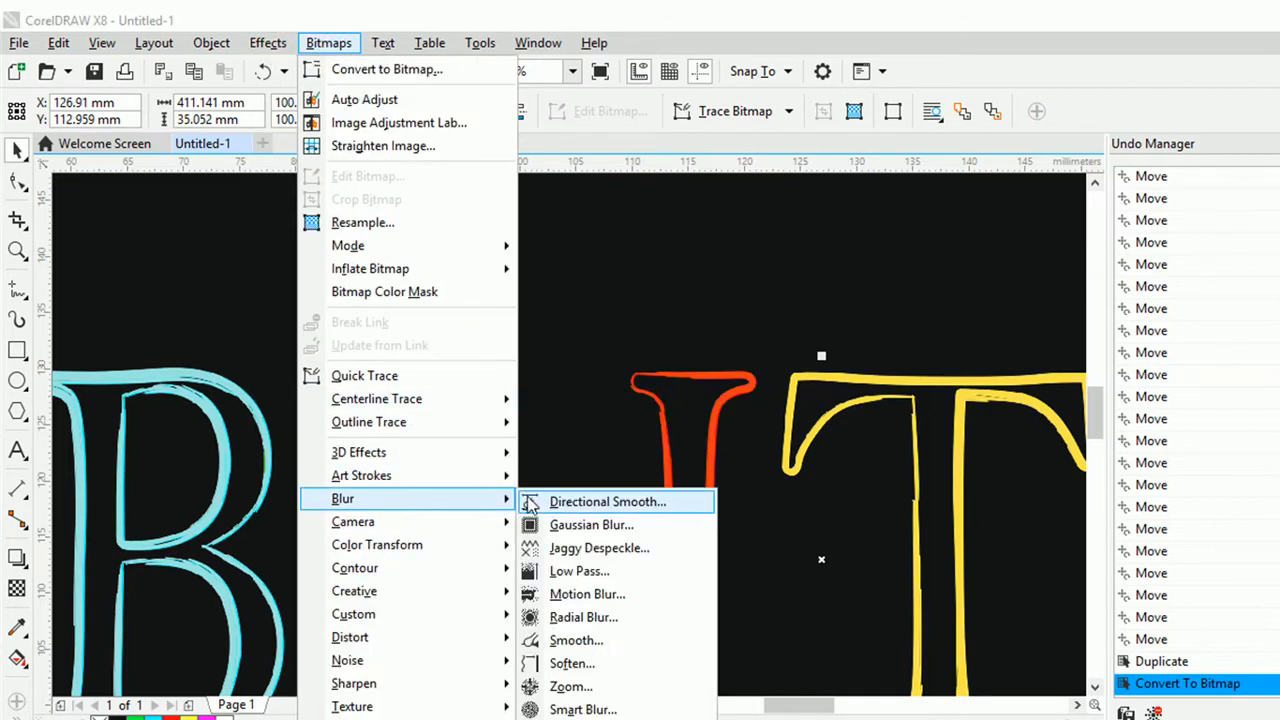
{"action": "left_click", "coordinate": [559, 522]}
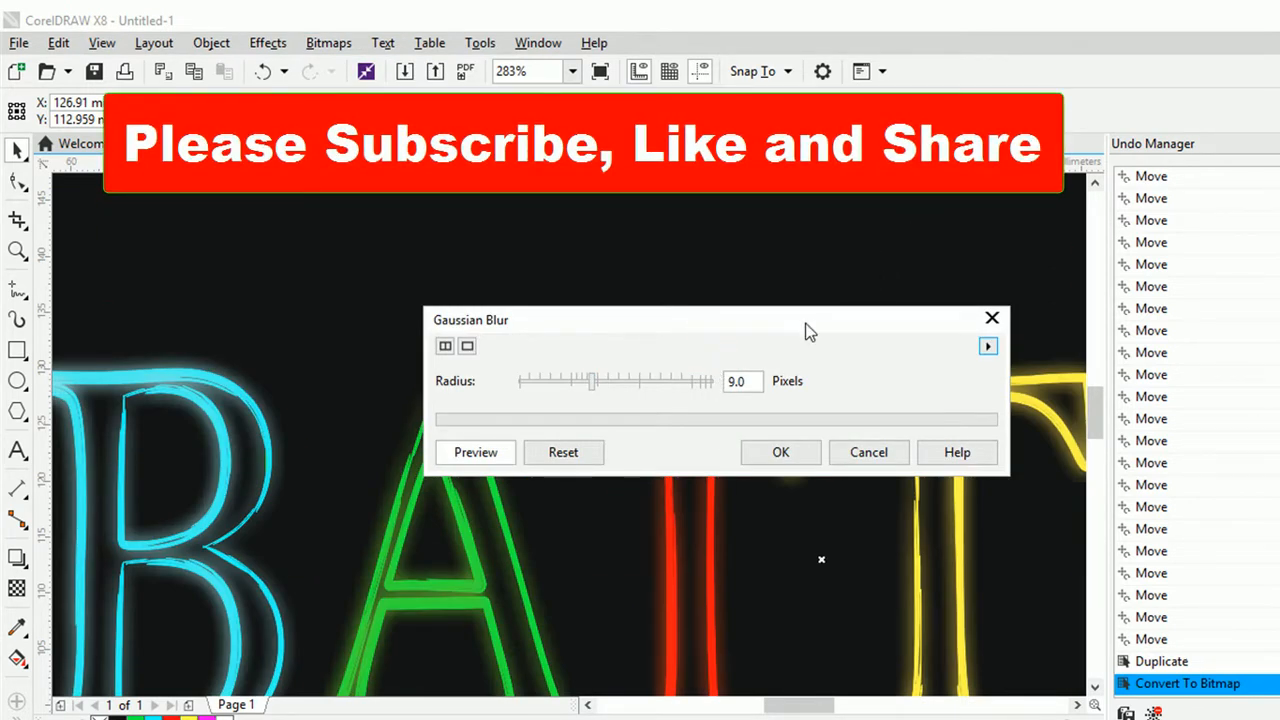
{"action": "left_click_drag", "start_coordinate": [808, 331], "coordinate": [985, 235]}
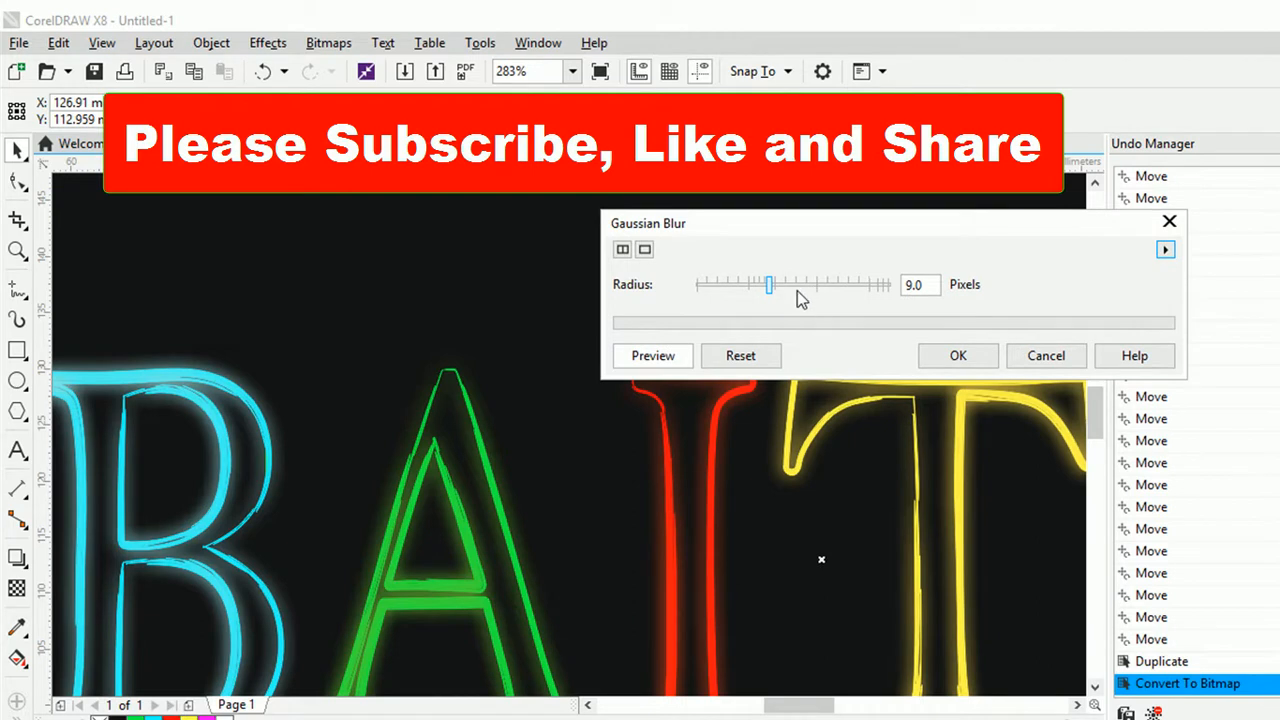
{"action": "mouse_move", "coordinate": [758, 287]}
{"action": "left_mouse_down"}
{"action": "mouse_move", "coordinate": [745, 298]}
{"action": "mouse_move", "coordinate": [786, 294]}
{"action": "mouse_move", "coordinate": [770, 297]}
{"action": "left_mouse_up"}
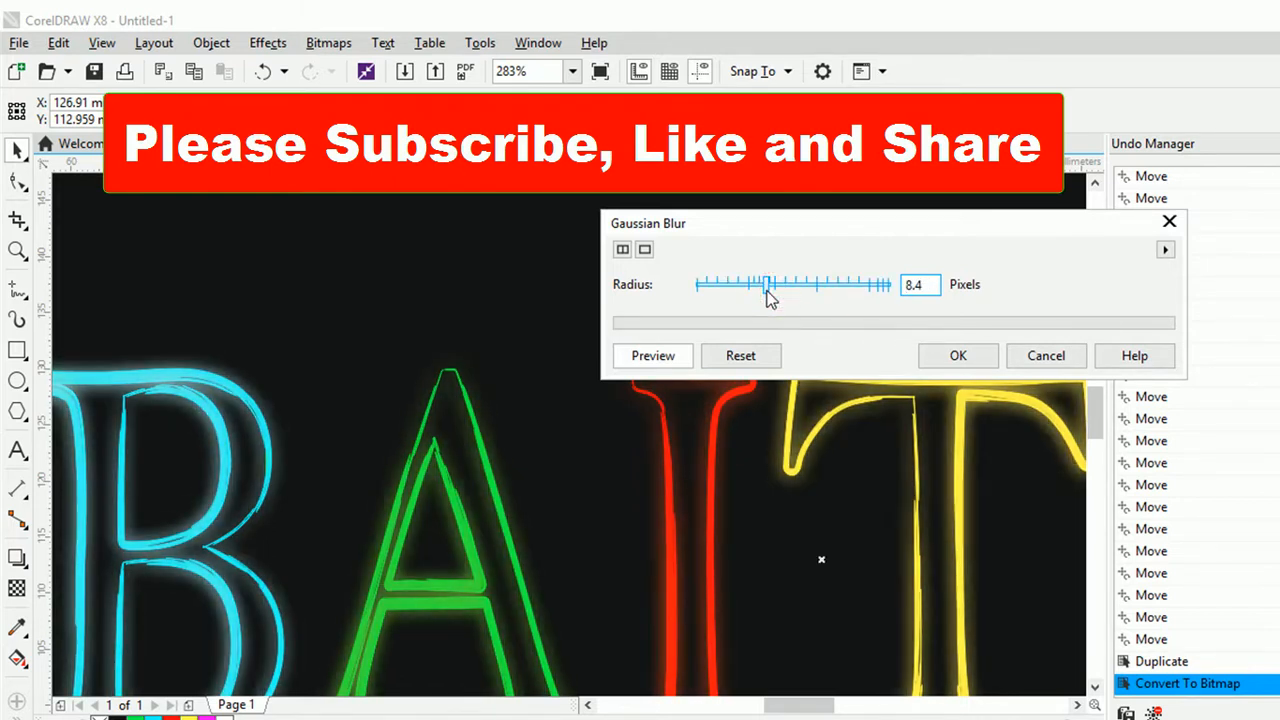
{"action": "left_click", "coordinate": [955, 358]}
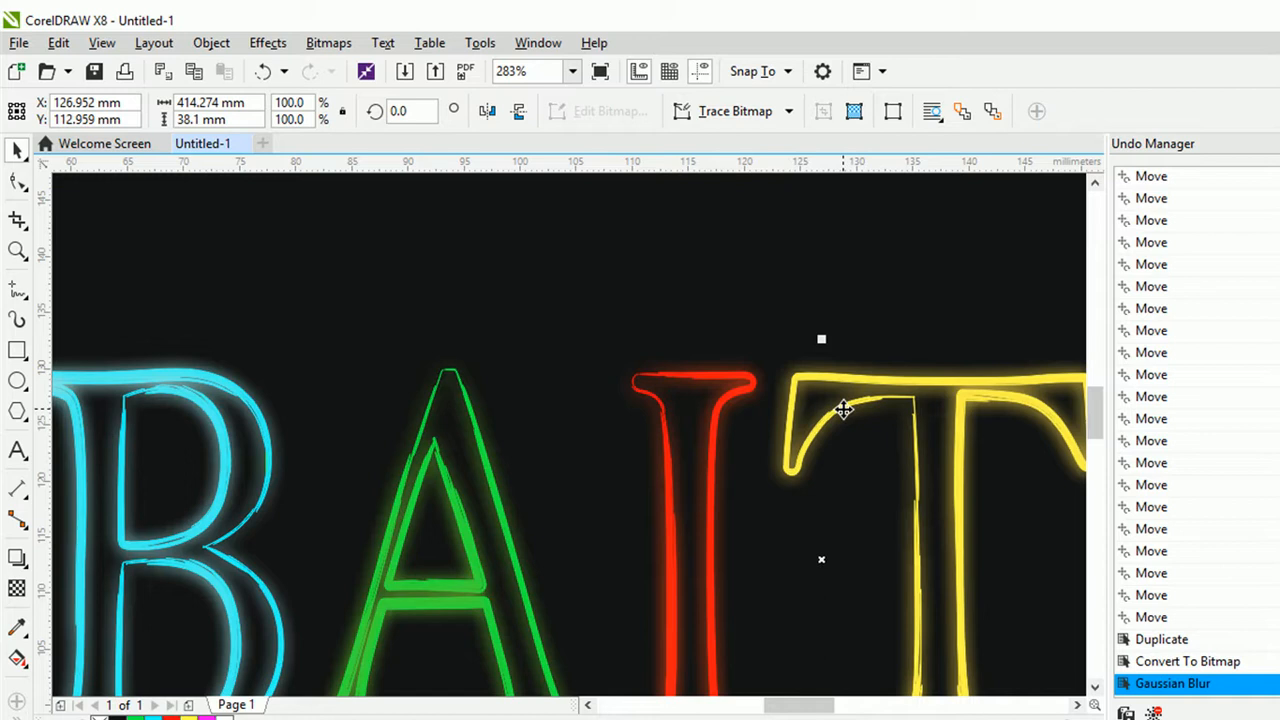
Reorder the blurred bitmap so it sits just in front of the black background and behind the lettering
{"action": "key", "text": "shift+Page_Up"}
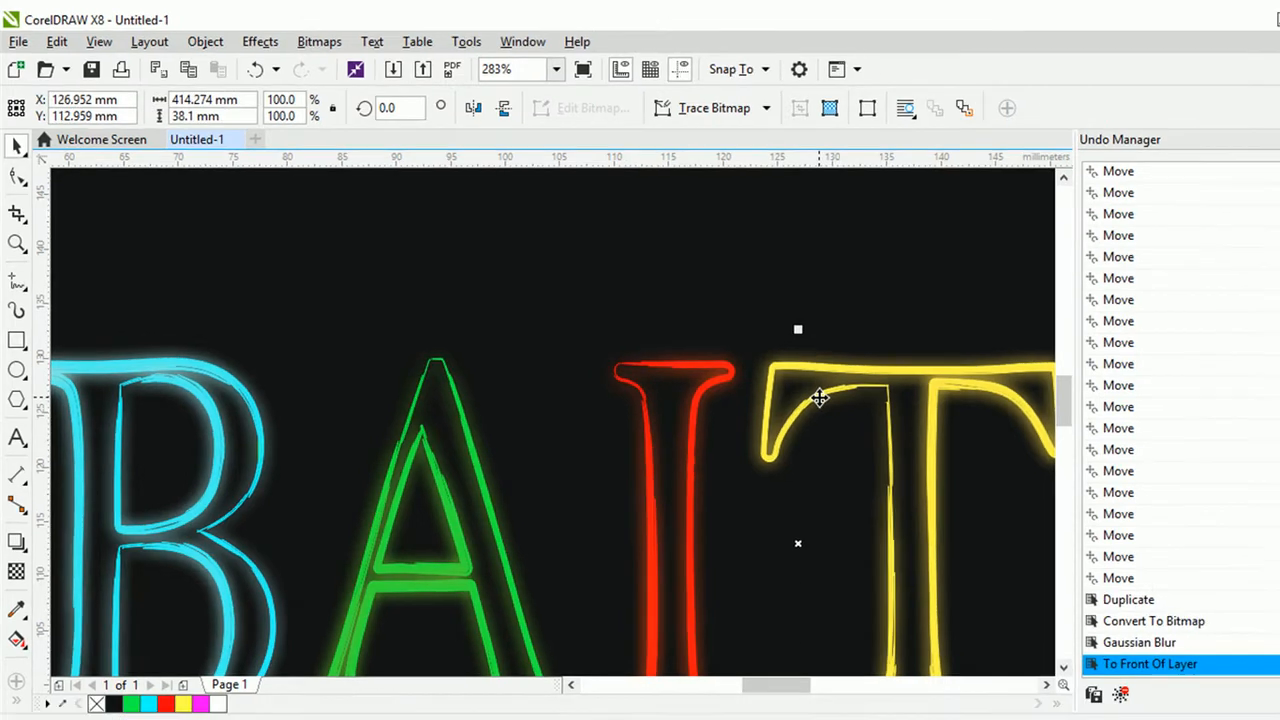
{"action": "key", "text": "shift+Page_Down"}
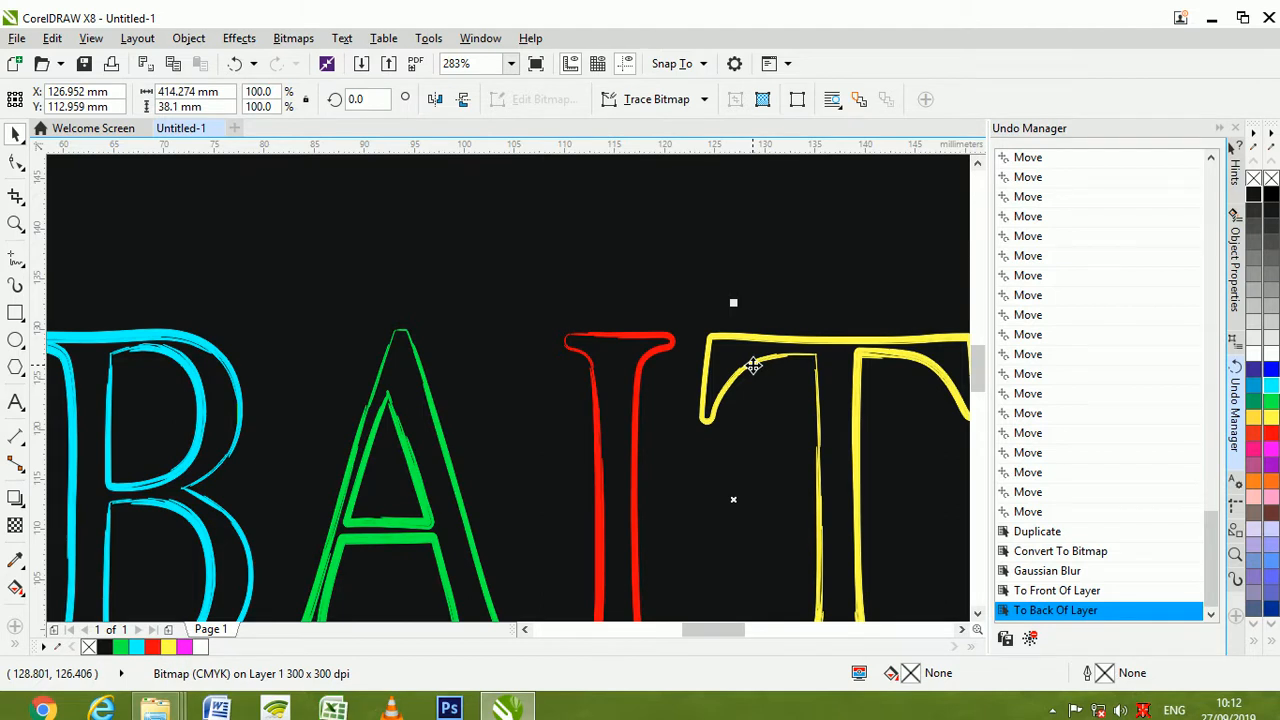
{"action": "key", "text": "ctrl+Page_Up"}
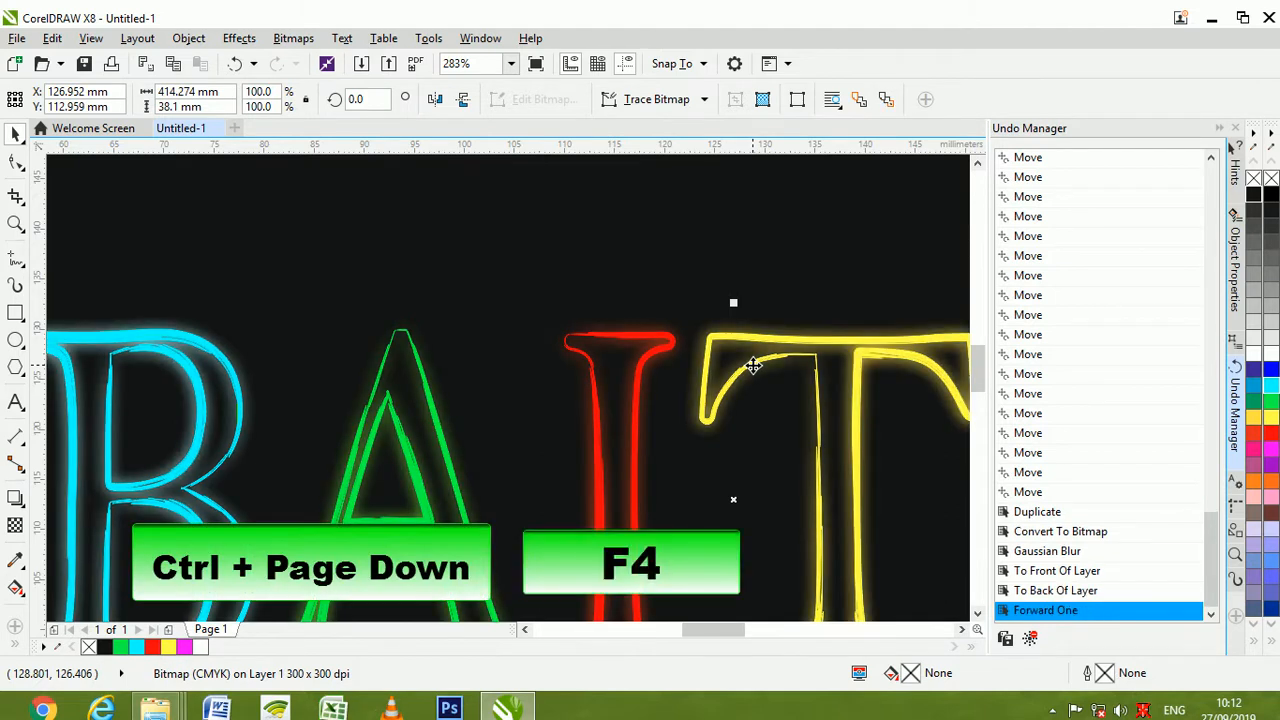
{"action": "key", "text": "F4"}
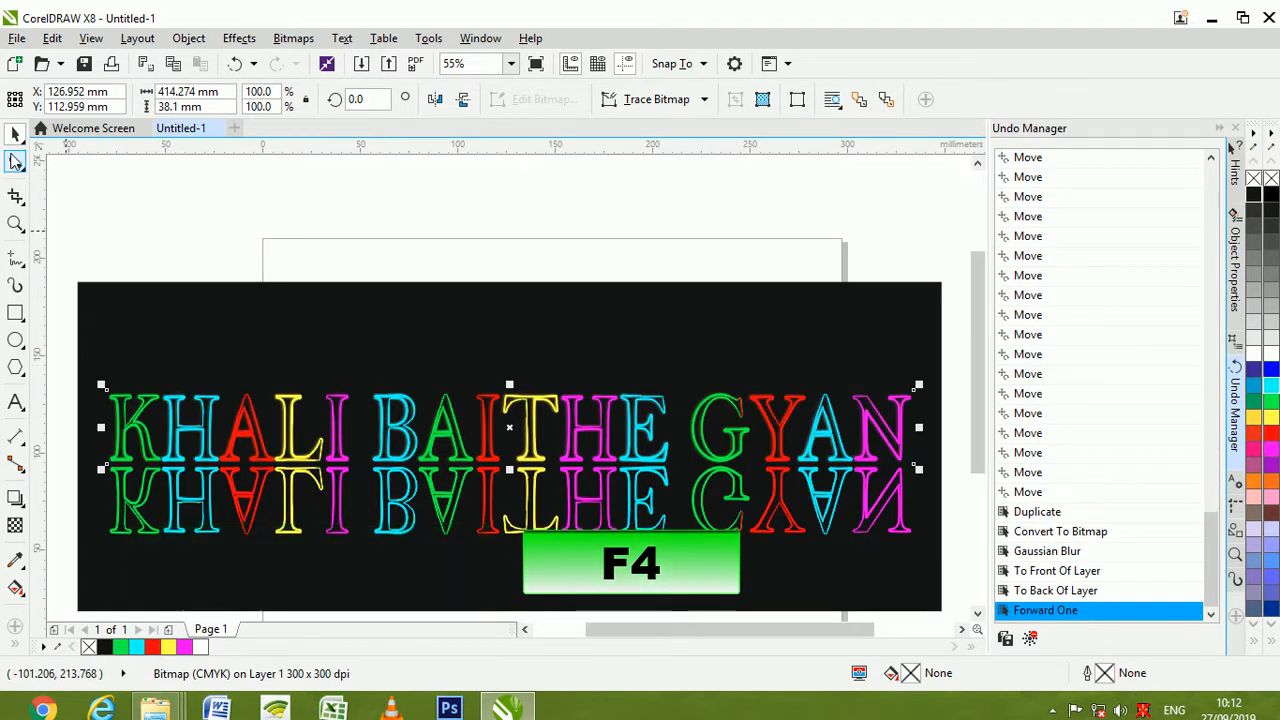
{"action": "left_click", "coordinate": [530, 597]}
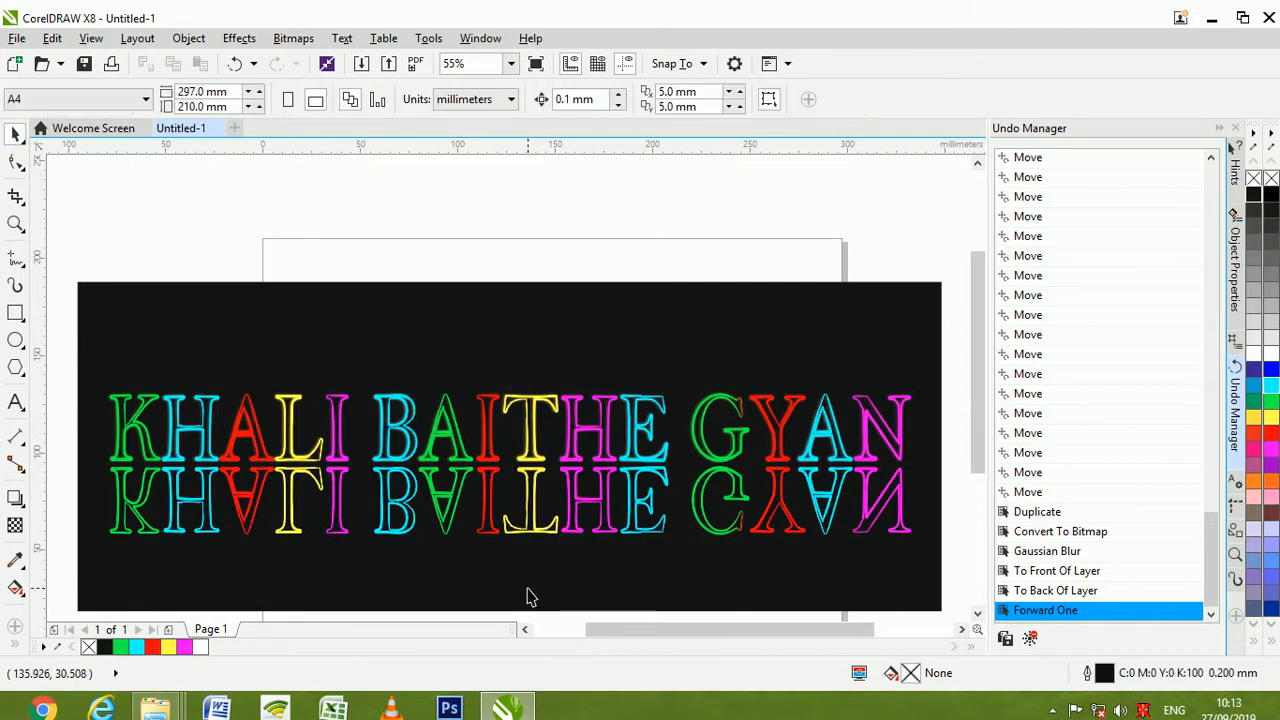
Fade the mirrored lettering downward with a short vertical linear transparency reaching 100% at its lower end
{"action": "left_click", "coordinate": [530, 540]}
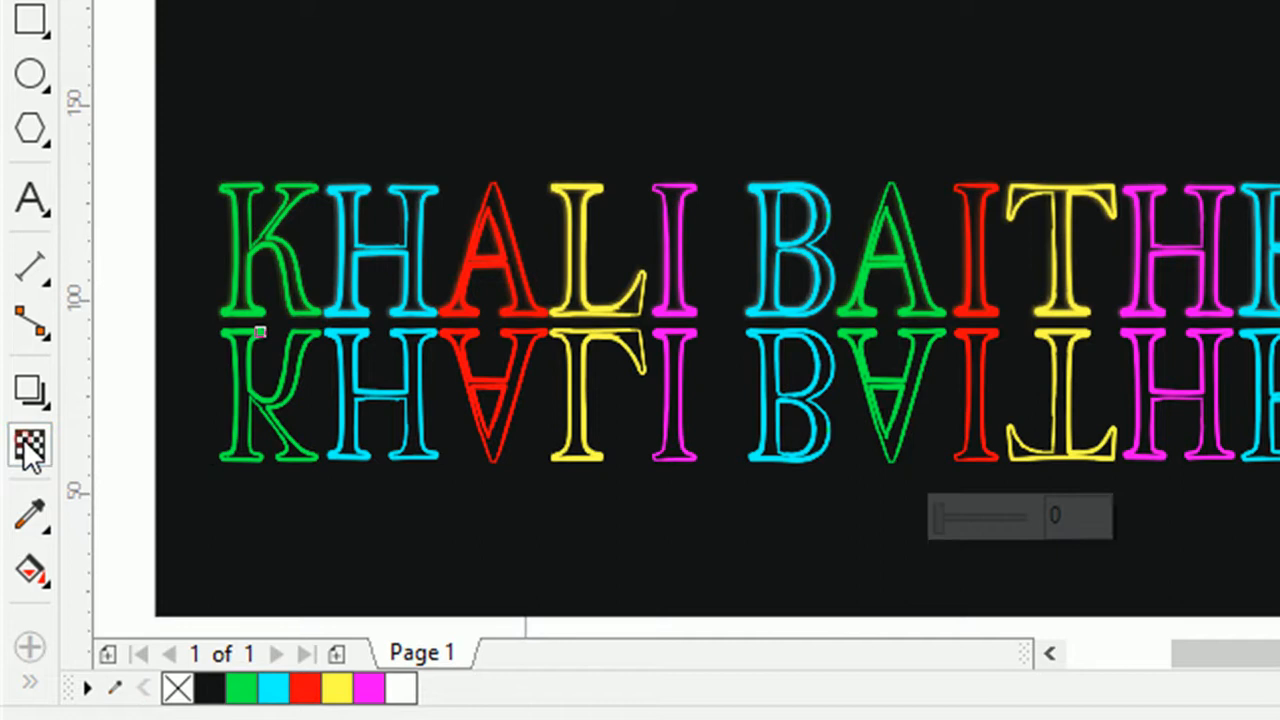
{"action": "left_click", "coordinate": [30, 447]}
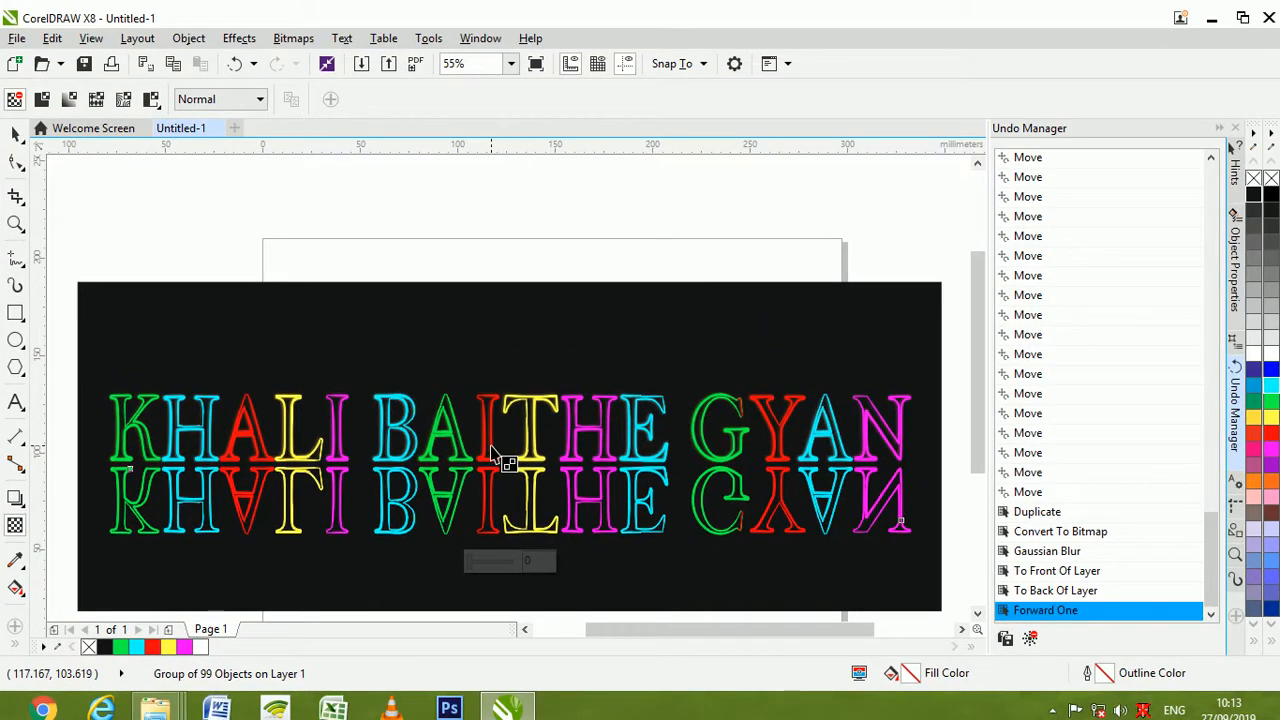
{"action": "left_click_drag", "start_coordinate": [489, 446], "coordinate": [489, 485]}
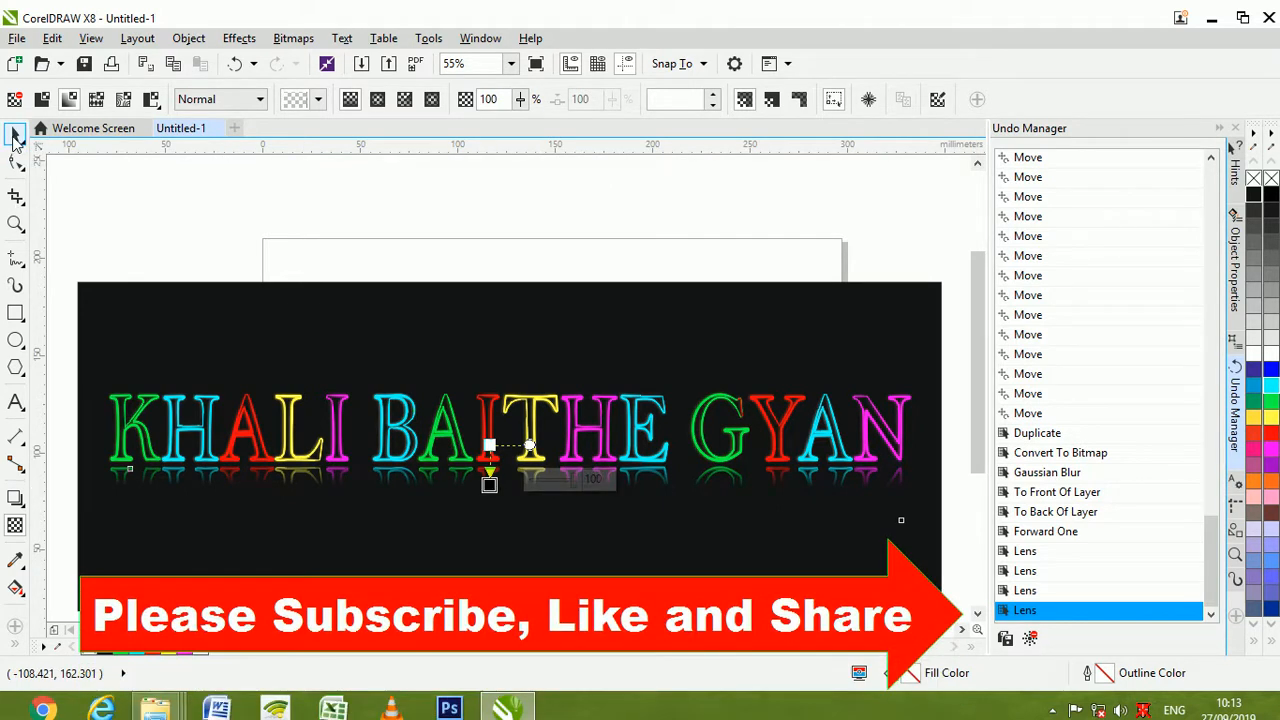
Select the upright lettering, its glow bitmap and the faded reflection, and group the three objects
{"action": "left_click", "coordinate": [14, 138]}
{"action": "left_click", "coordinate": [175, 232]}
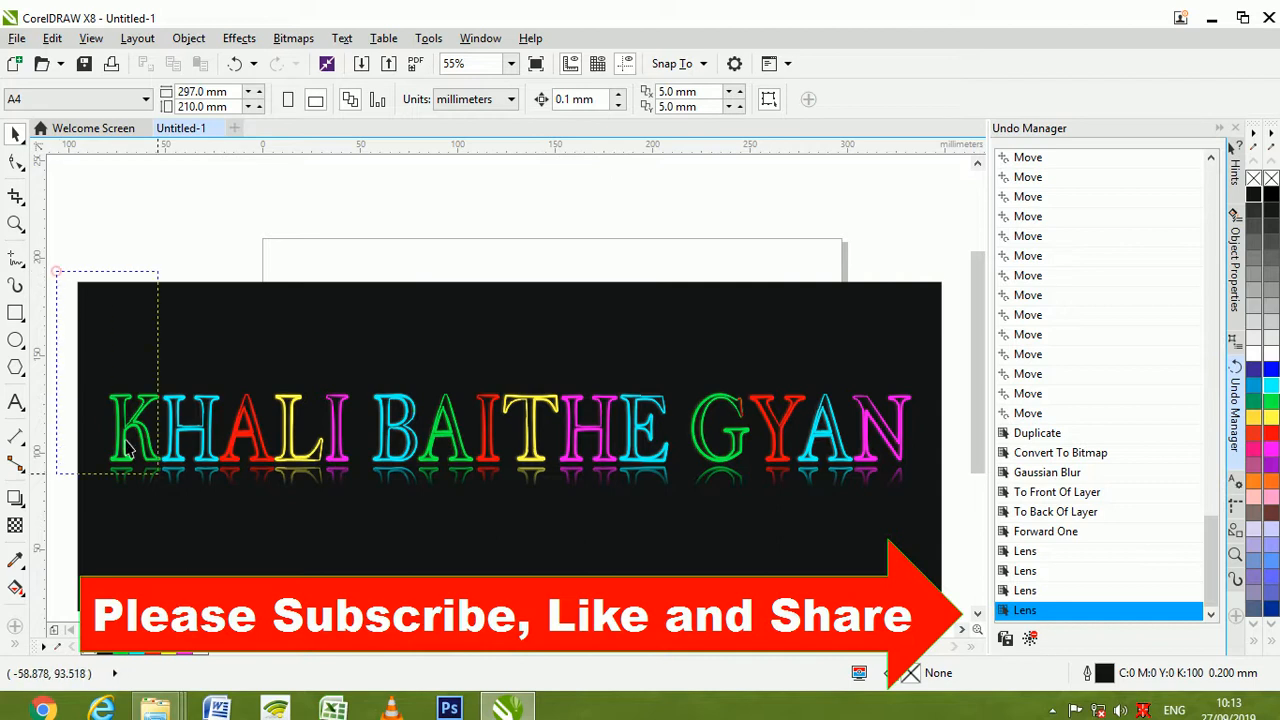
{"action": "left_click_drag", "start_coordinate": [125, 447], "coordinate": [960, 550]}
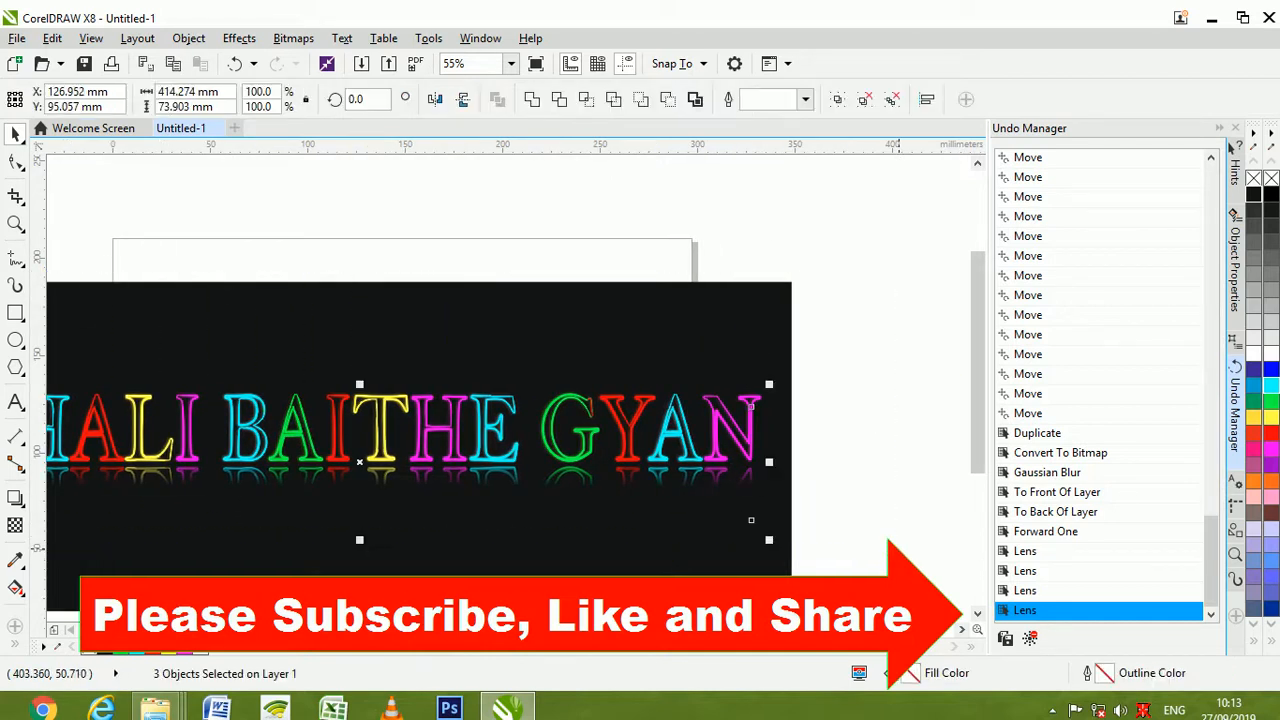
{"action": "left_click", "coordinate": [838, 101]}
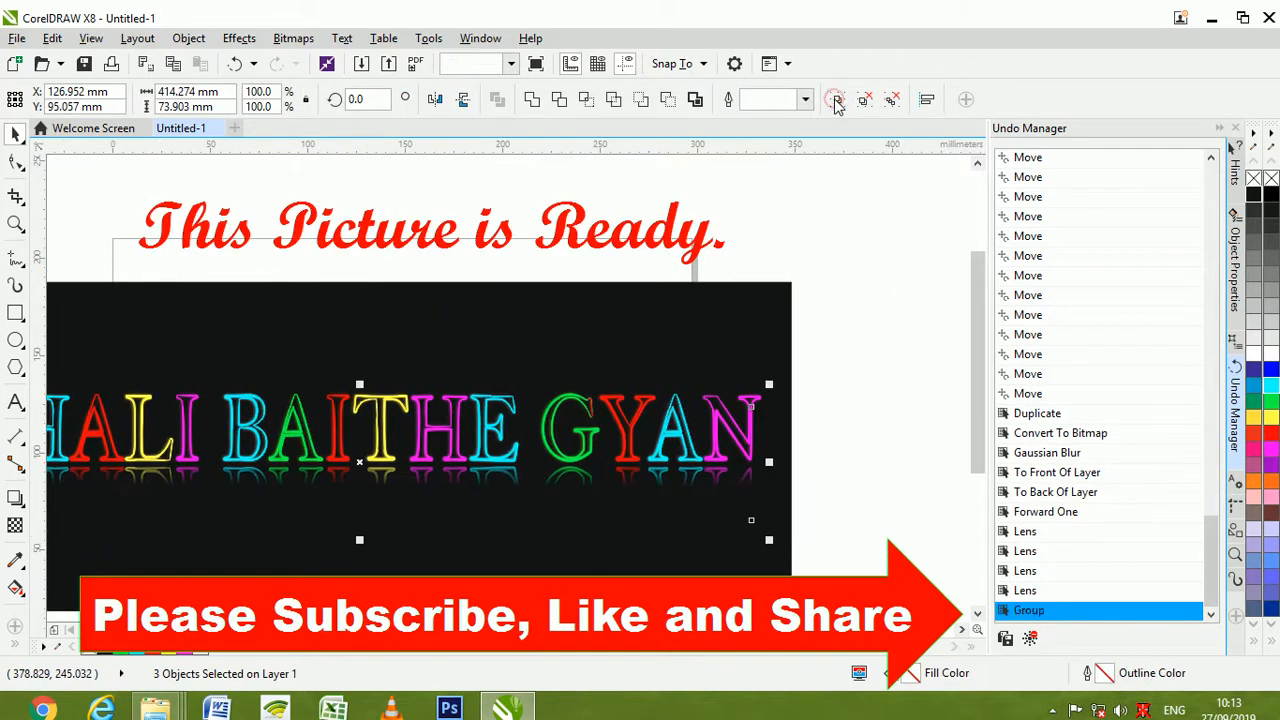
{"action": "key", "text": "alt+Left"}
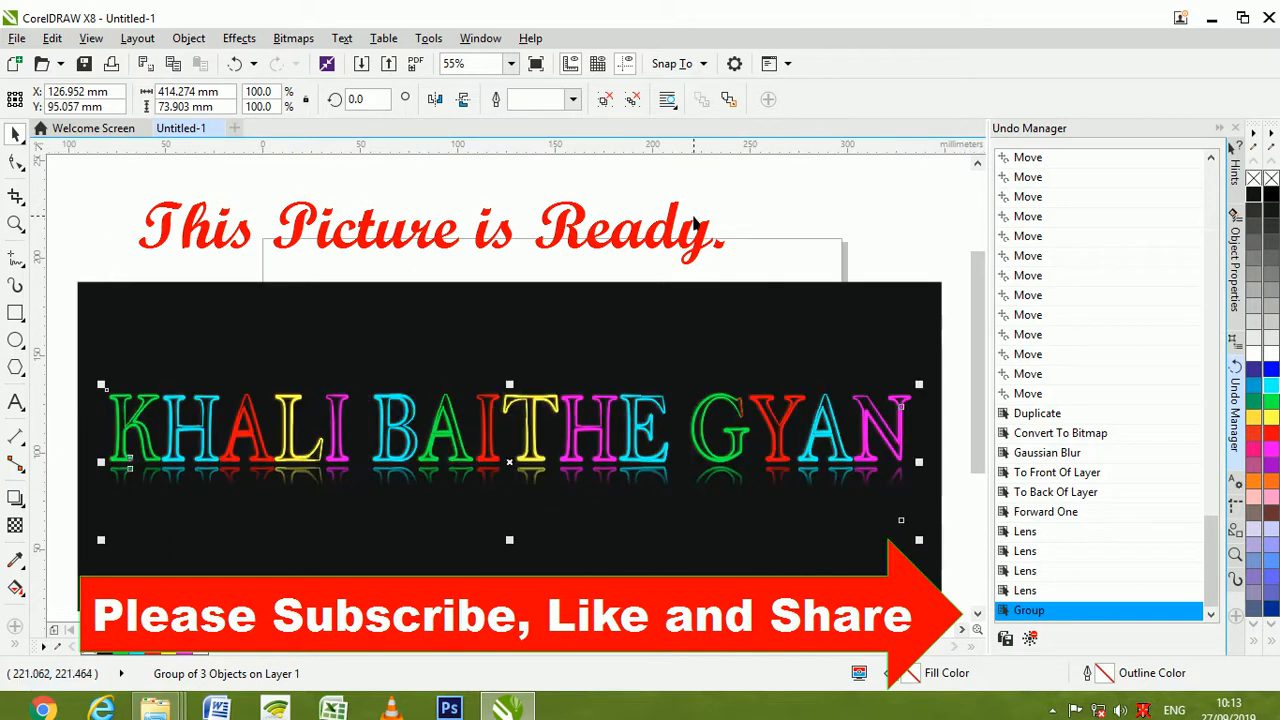